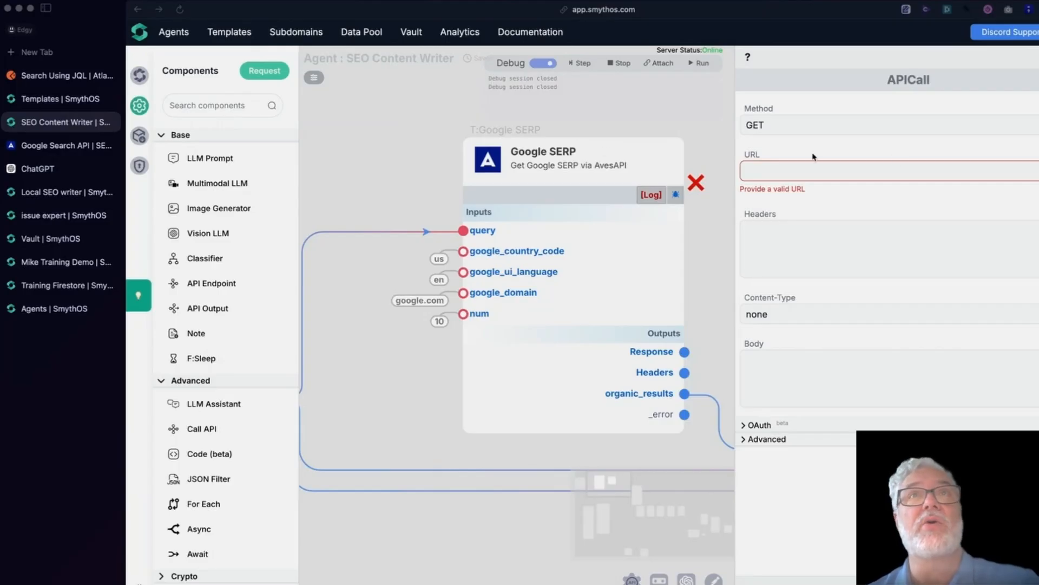
pyautogui.click(56, 146)
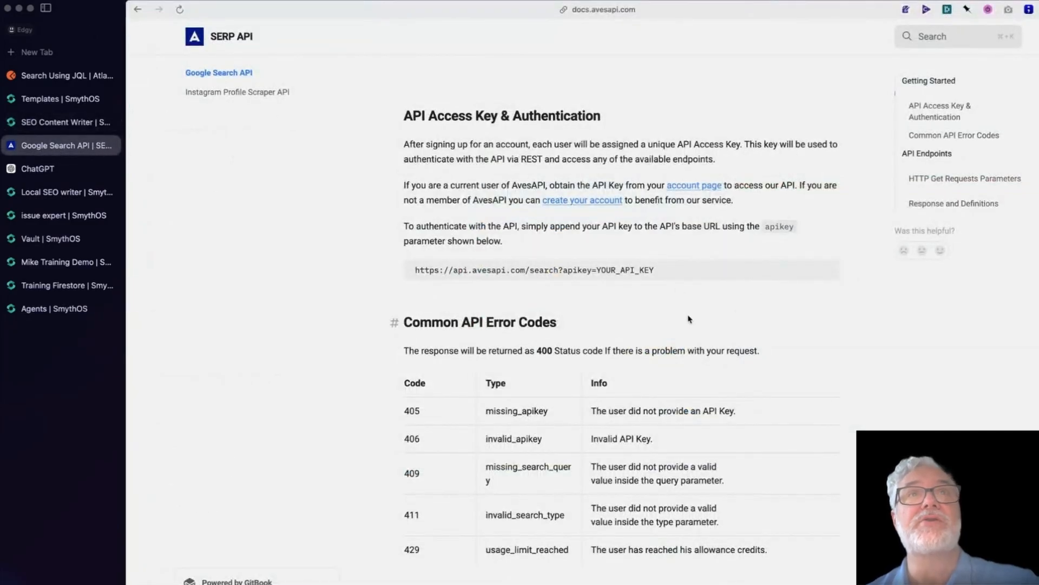
pyautogui.moveTo(414, 269); pyautogui.dragTo(598, 274)
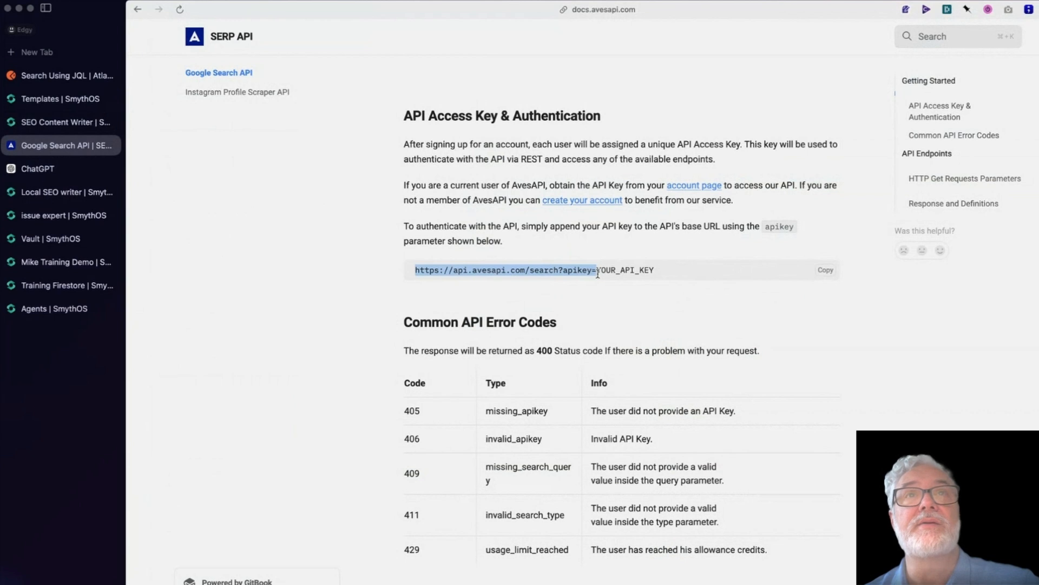
pyautogui.rightClick(570, 272)
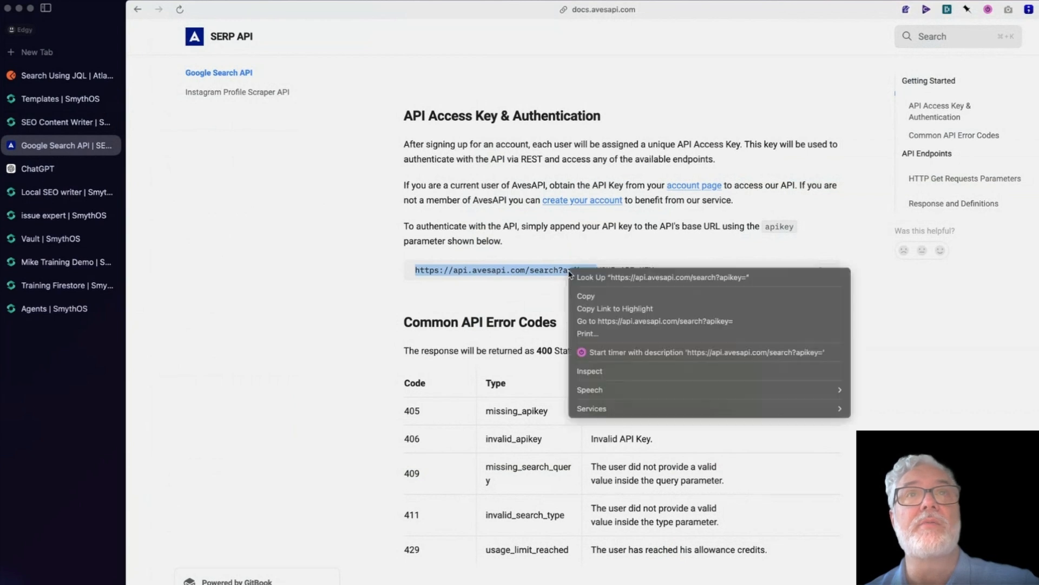
pyautogui.click(591, 300)
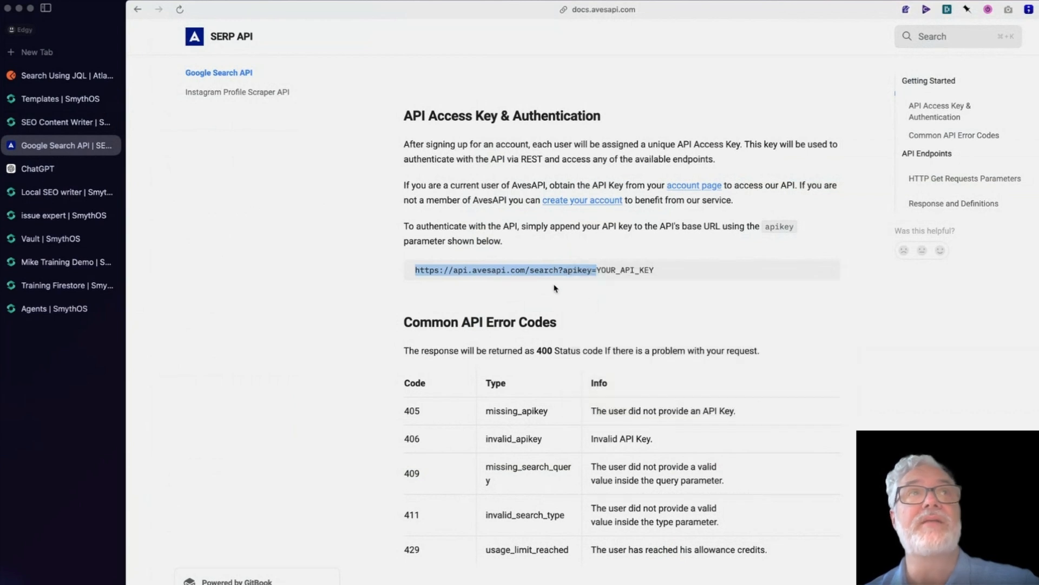
pyautogui.click(36, 128)
pyautogui.click(780, 174)
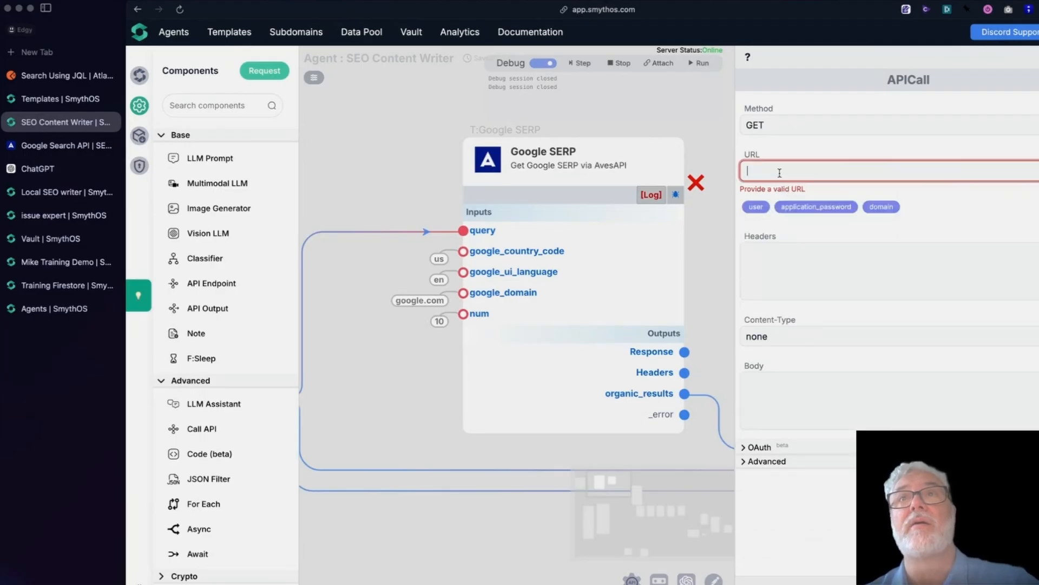
pyautogui.press('super+v')
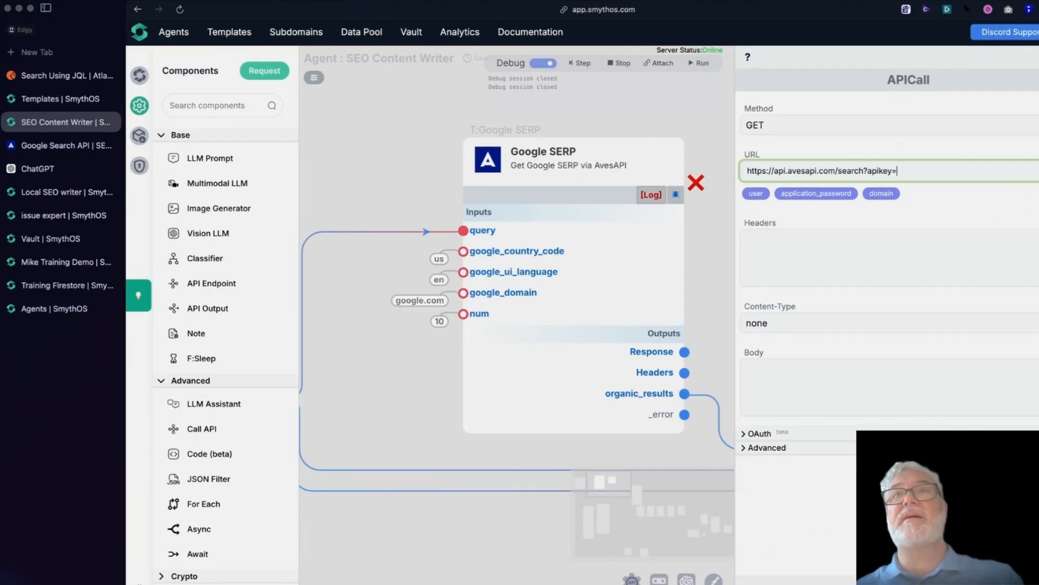
# Step: Set the URL's apikey query parameter to the stored Aves API vault key and save the query parameters
pyautogui.click(1035, 171)
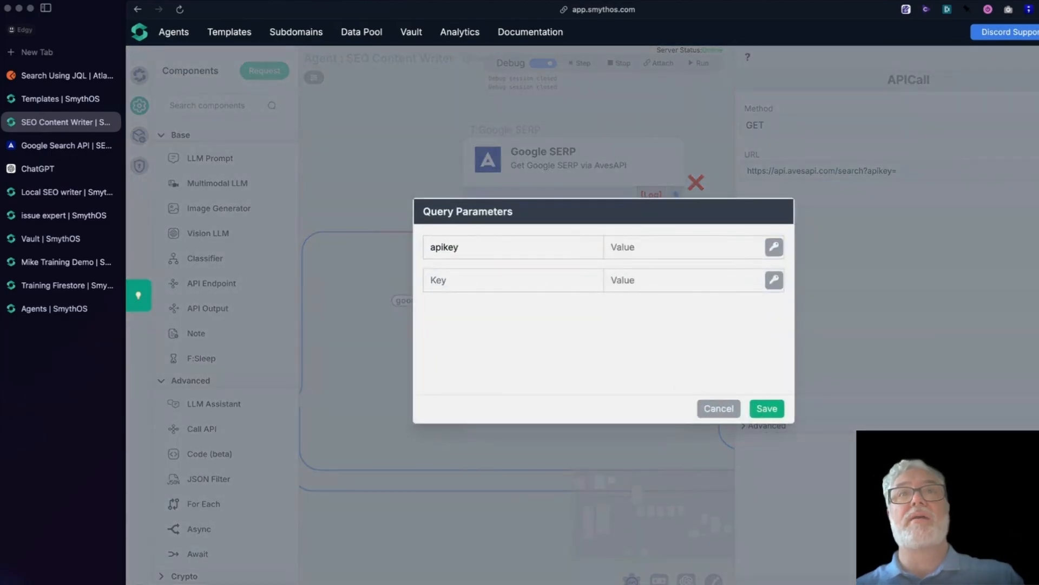
pyautogui.click(774, 247)
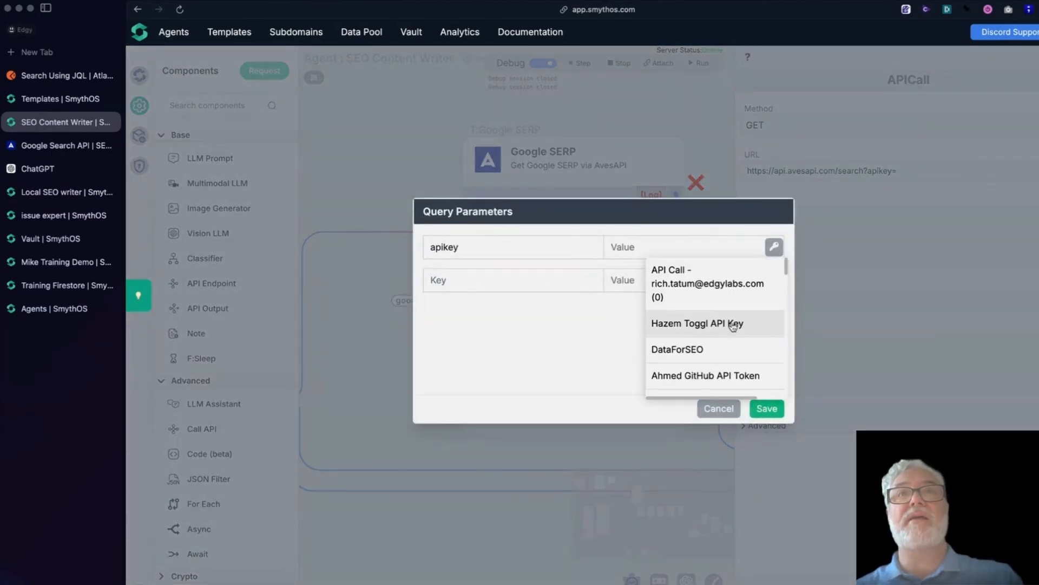
pyautogui.scroll(-10, 734, 325)
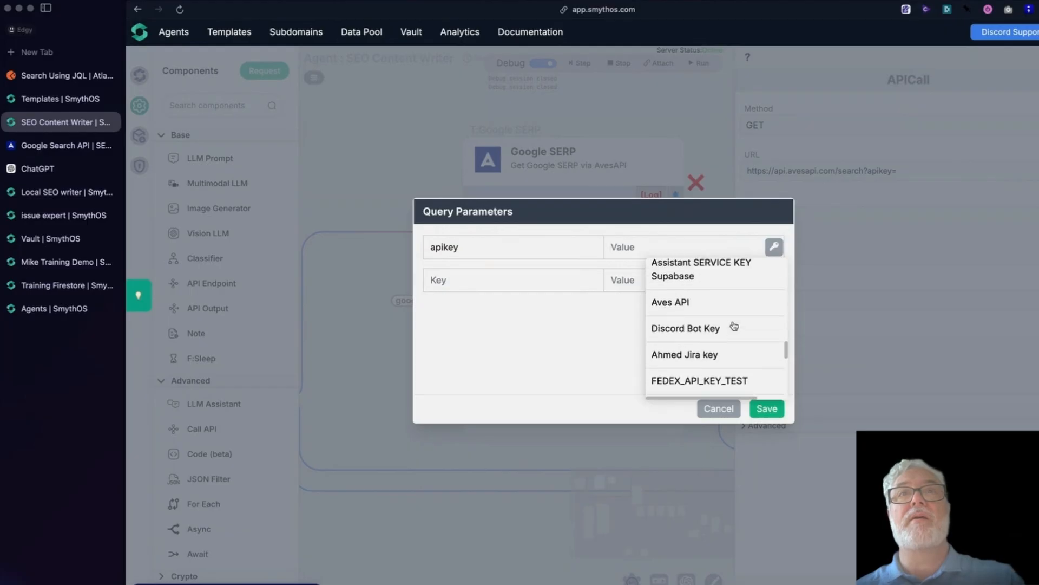
pyautogui.scroll(2, 734, 325)
pyautogui.click(727, 350)
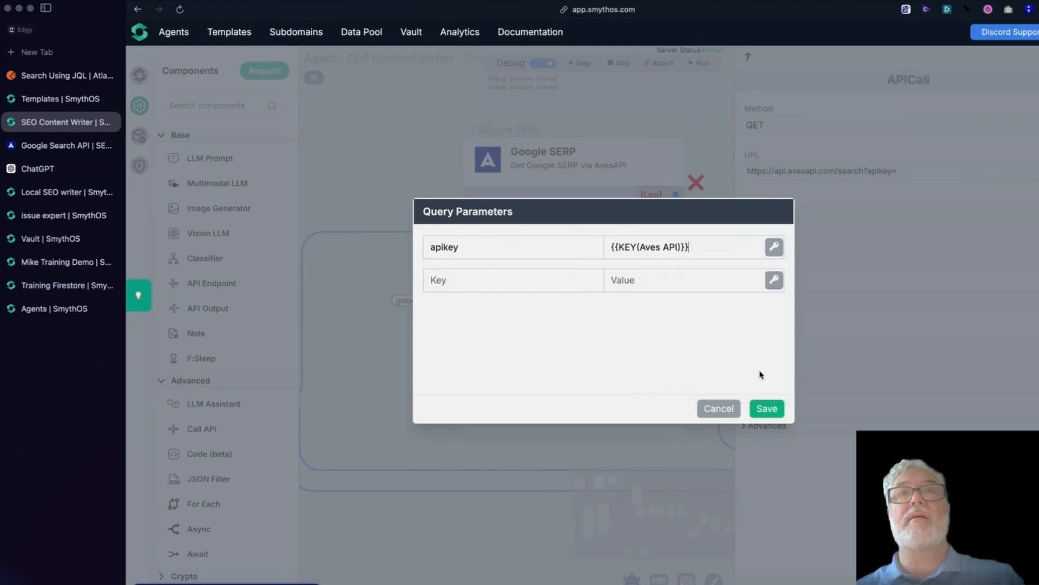
pyautogui.click(768, 408)
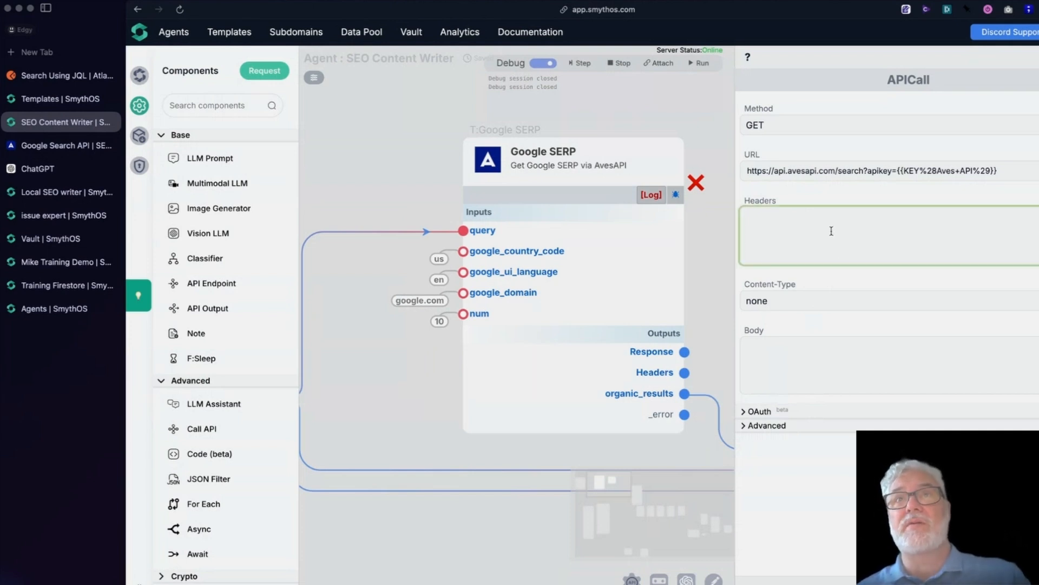
pyautogui.click(752, 171)
pyautogui.moveTo(752, 172); pyautogui.dragTo(999, 177)
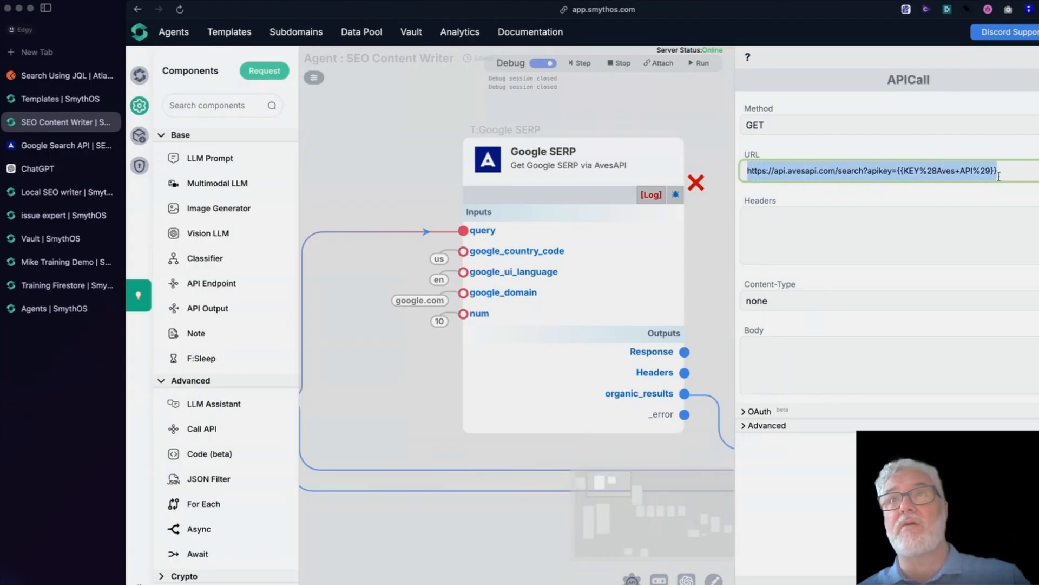
pyautogui.click(850, 257)
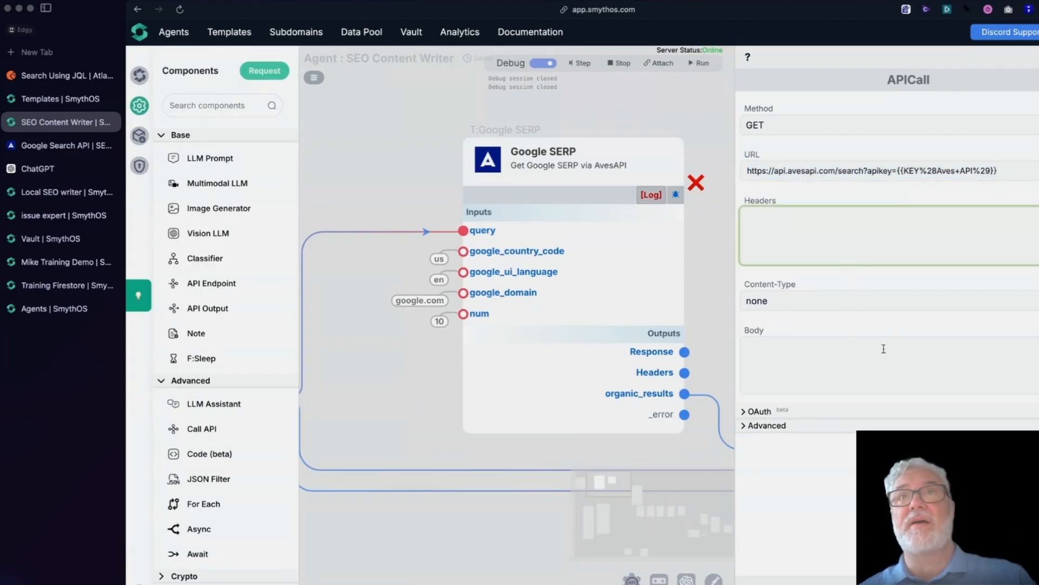
pyautogui.click(812, 353)
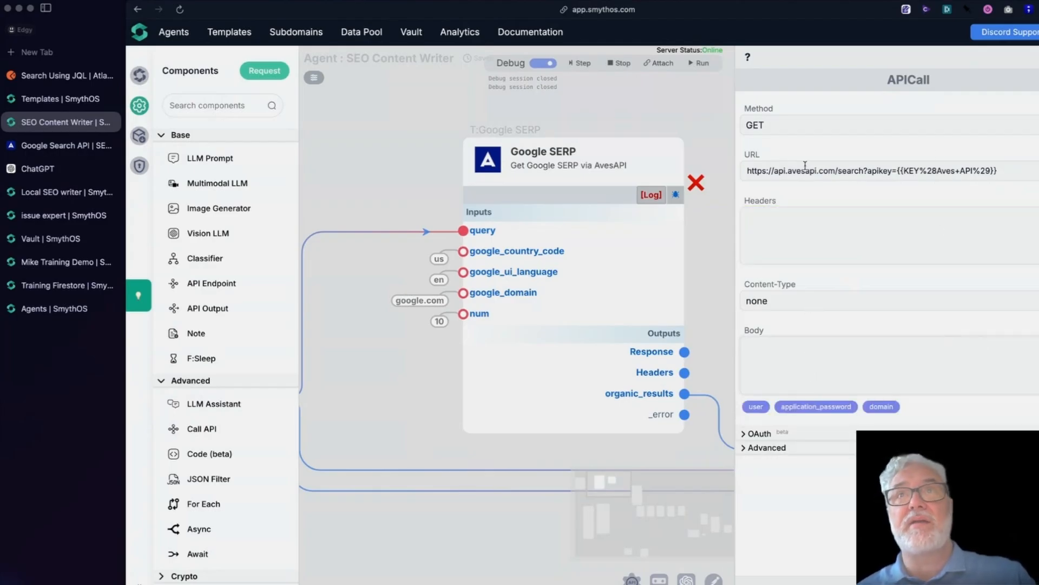
pyautogui.click(993, 173)
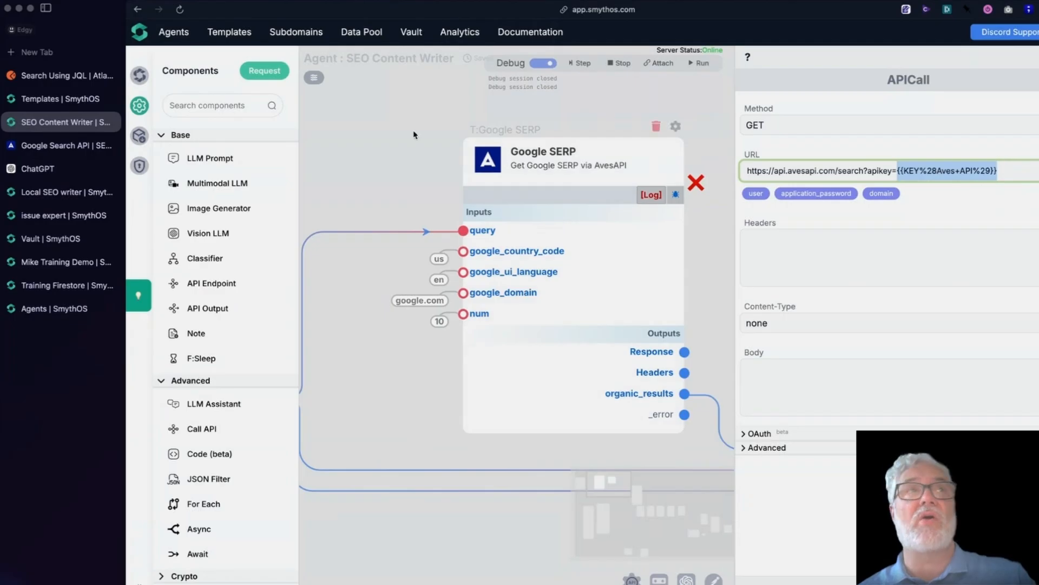
# Step: Switch to the AvesAPI documentation and examine the example request and the required and optional HTTP Get request parameters
pyautogui.click(92, 146)
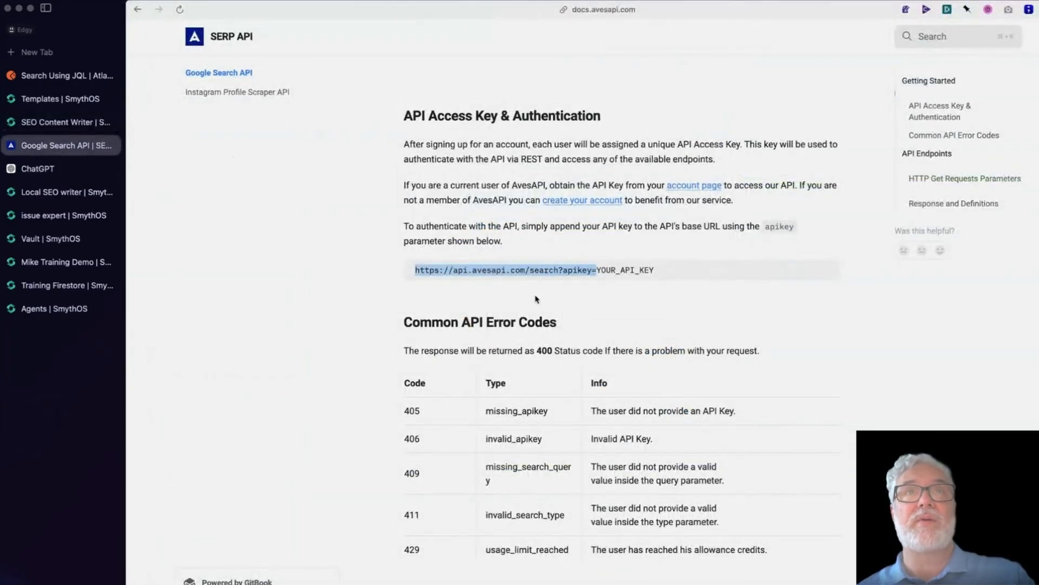
pyautogui.click(608, 269)
pyautogui.scroll(-3, 439, 420)
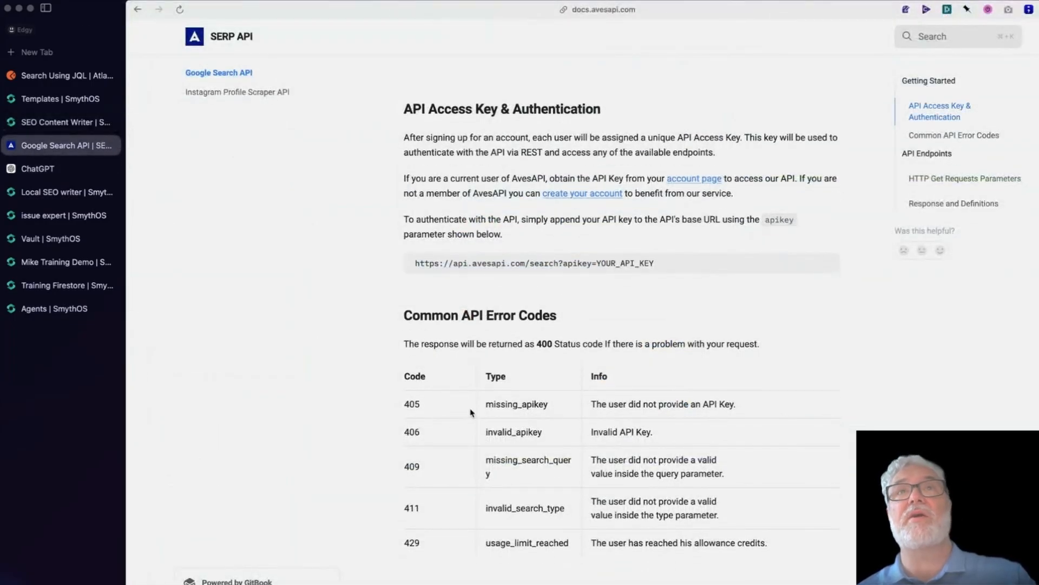
pyautogui.scroll(-10, 474, 412)
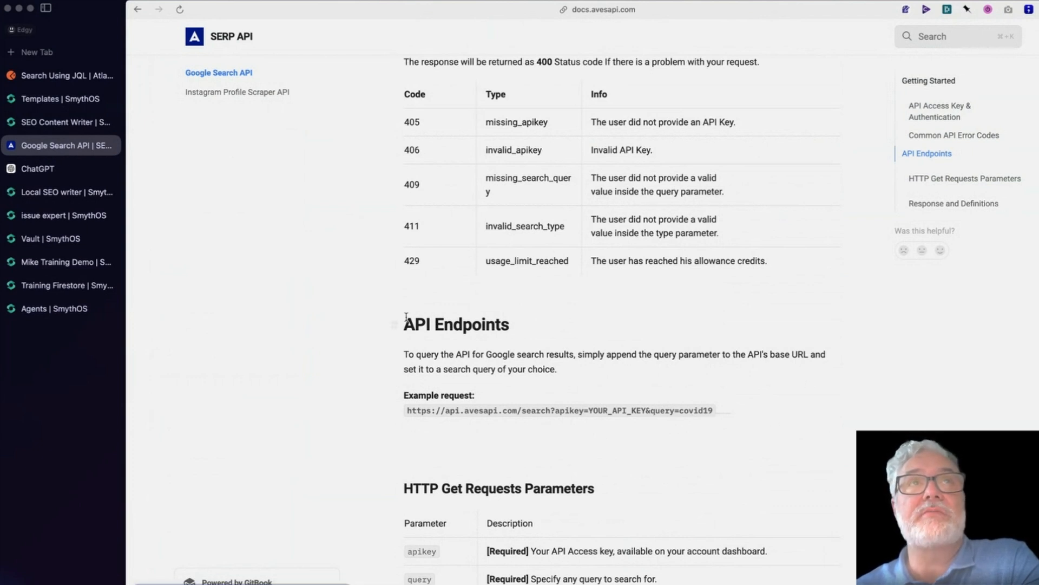
pyautogui.scroll(-3, 396, 367)
pyautogui.scroll(-3, 394, 367)
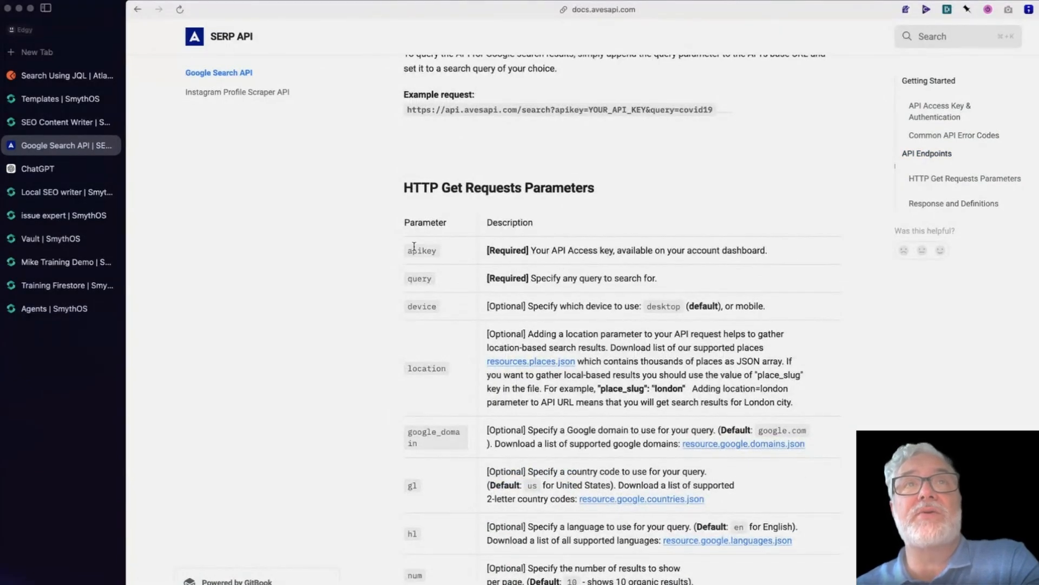
pyautogui.moveTo(409, 251); pyautogui.dragTo(438, 282)
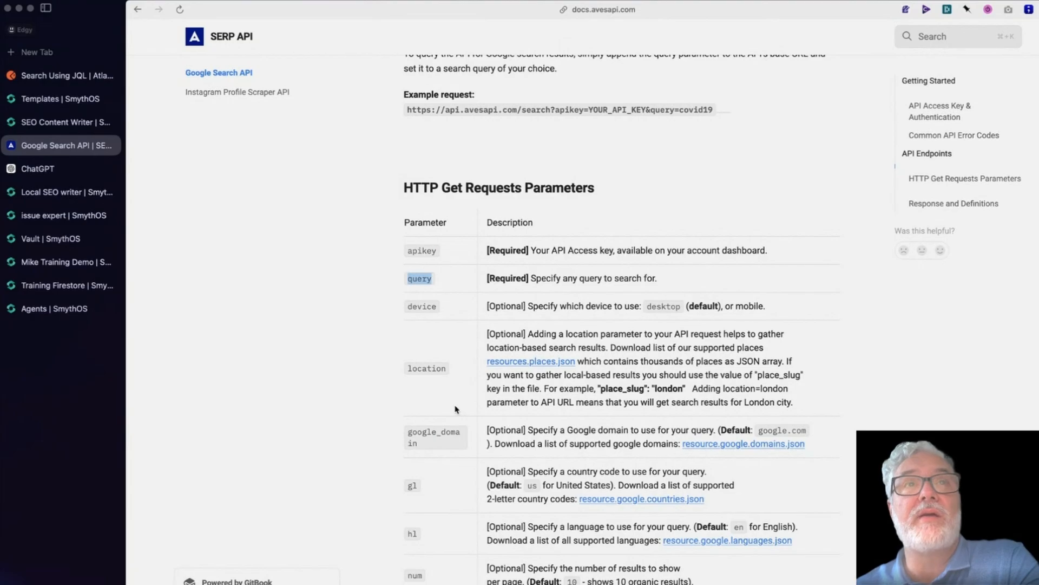
pyautogui.scroll(-1, 449, 407)
pyautogui.scroll(-2, 451, 400)
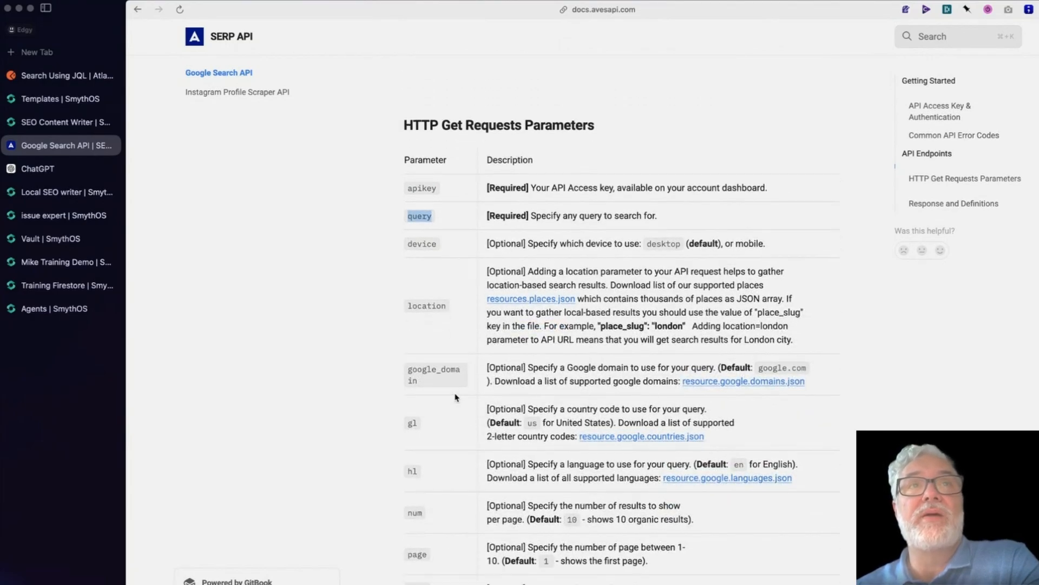
pyautogui.scroll(-4, 455, 397)
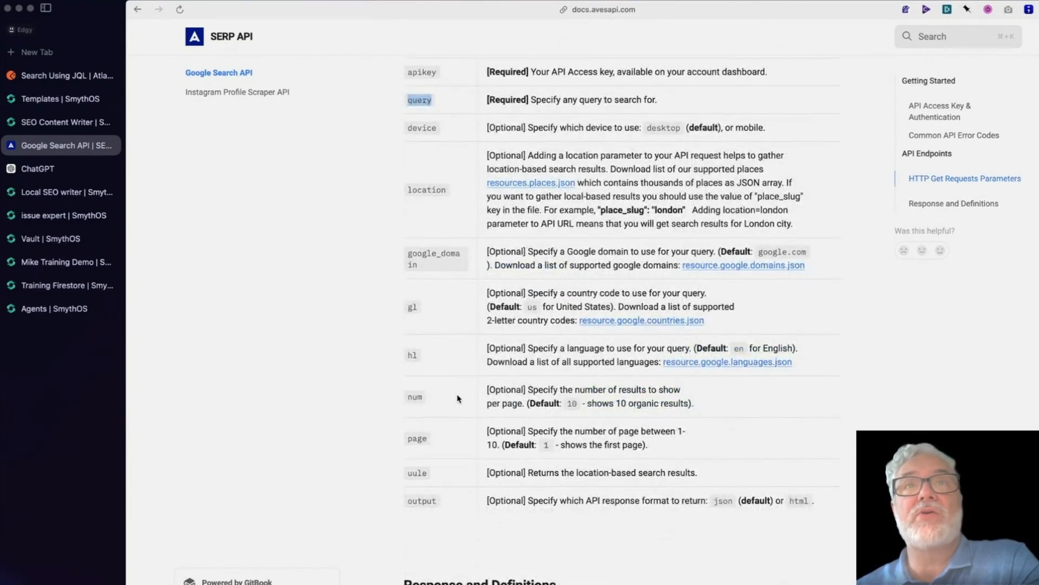
pyautogui.scroll(1, 461, 394)
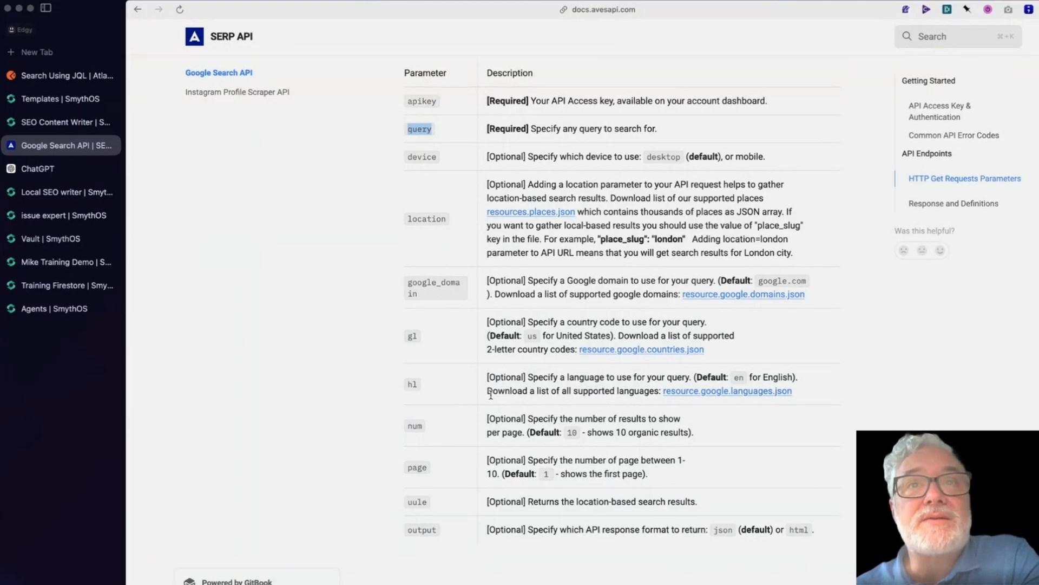
pyautogui.scroll(-3, 491, 395)
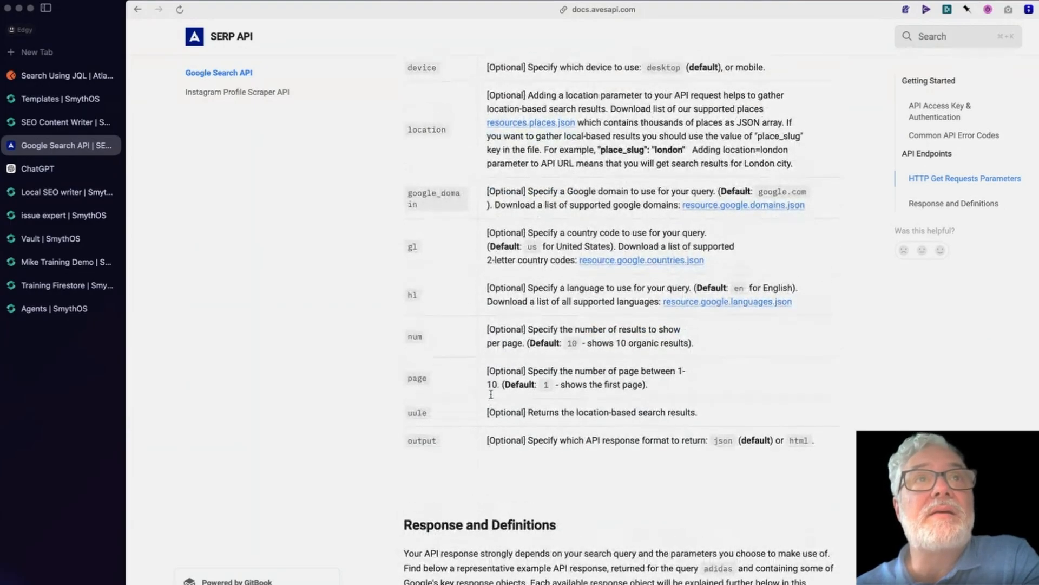
pyautogui.scroll(2, 491, 394)
pyautogui.scroll(3, 491, 395)
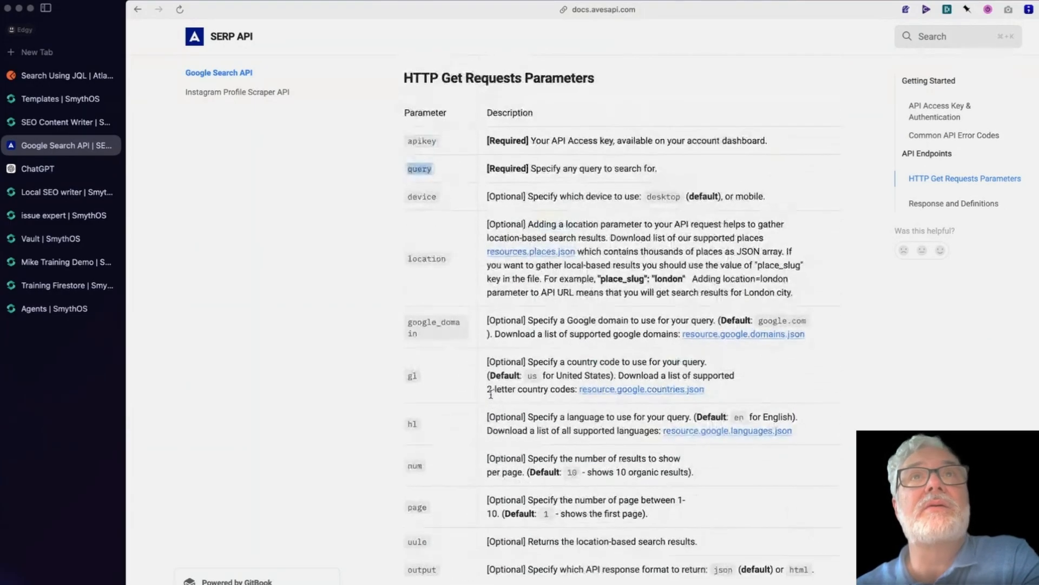
# Step: Examine the response object definitions in the AvesAPI documentation and recheck the HTTP Get request parameters
pyautogui.scroll(8, 492, 397)
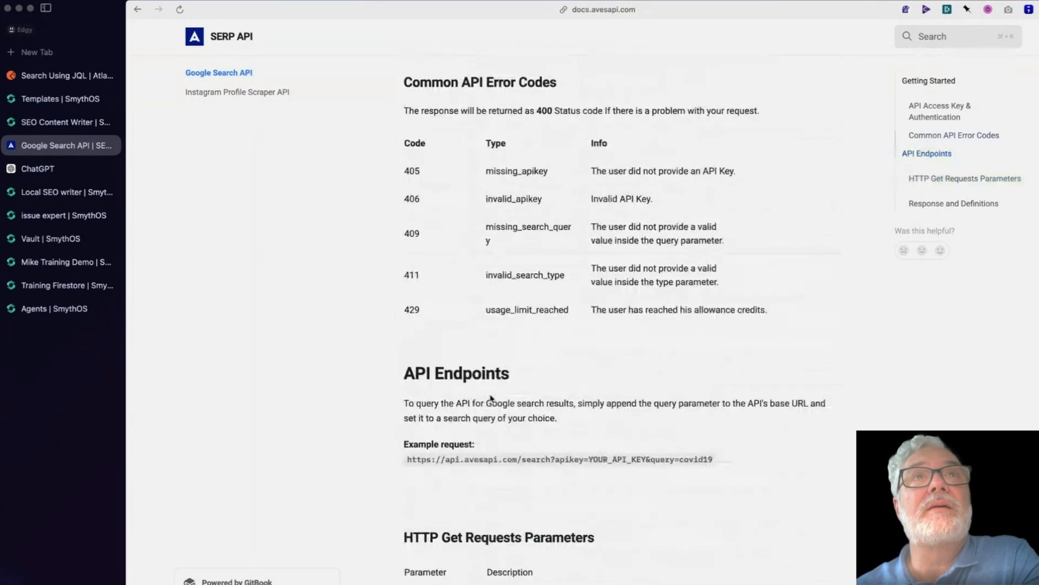
pyautogui.scroll(-10, 491, 396)
pyautogui.scroll(-10, 491, 397)
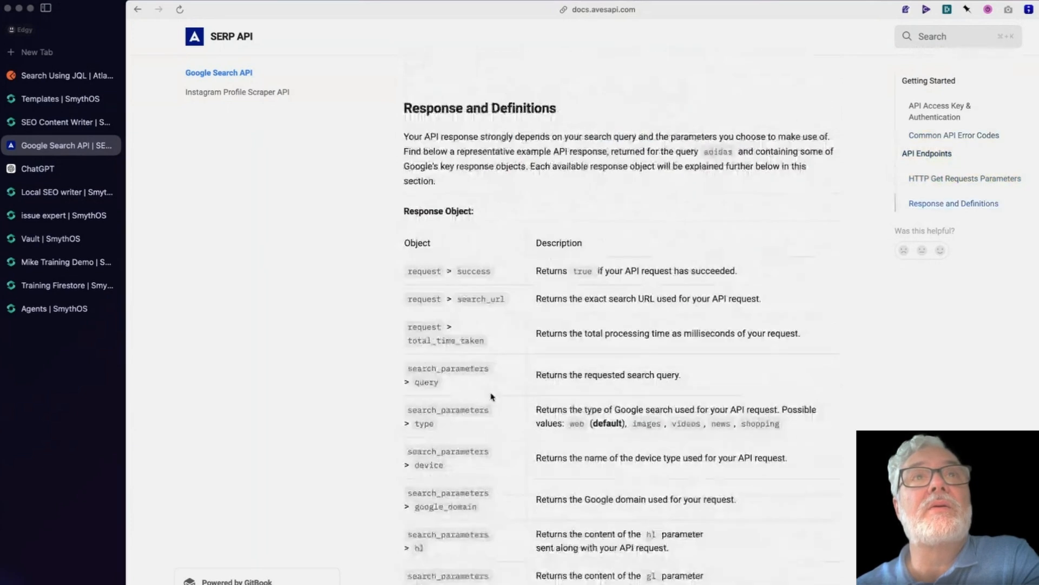
pyautogui.scroll(-8, 492, 396)
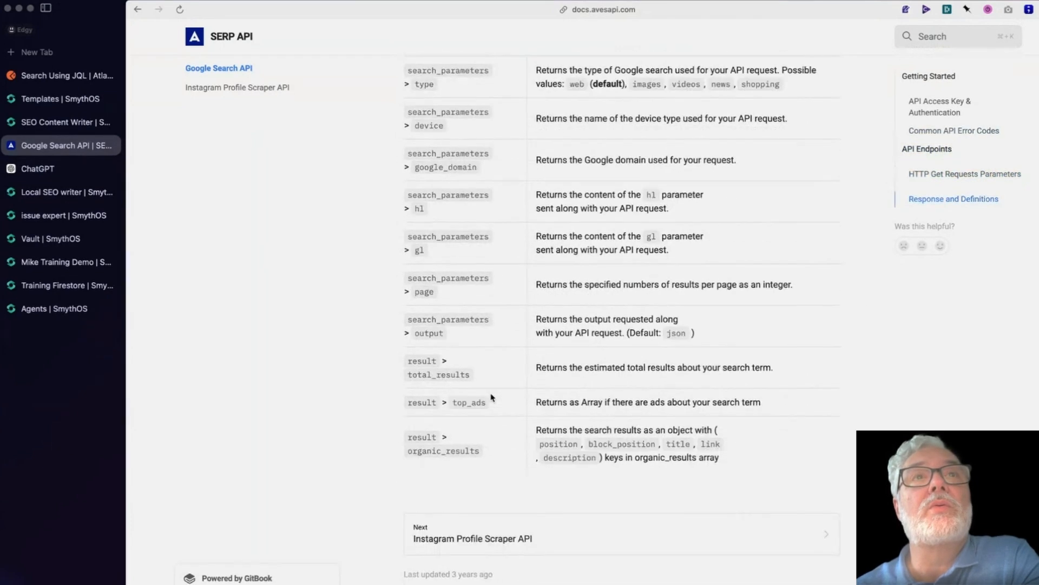
pyautogui.scroll(10, 492, 397)
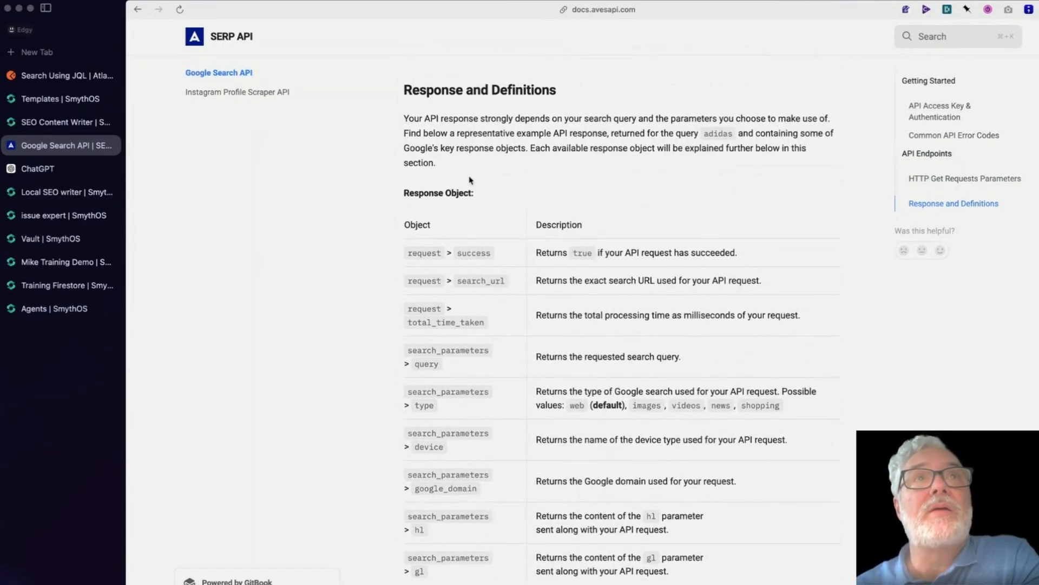
pyautogui.moveTo(404, 192); pyautogui.dragTo(769, 490)
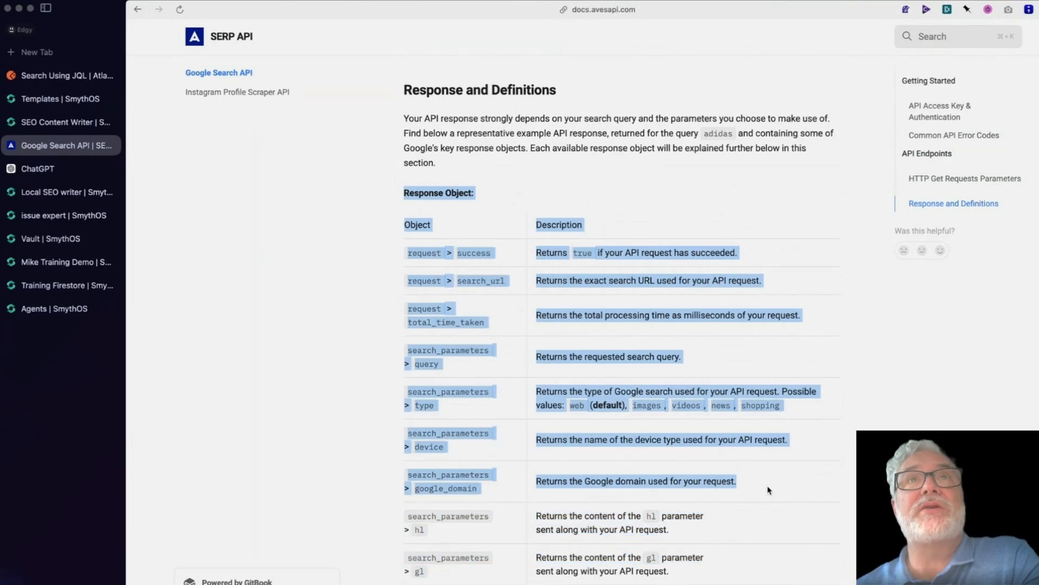
pyautogui.scroll(8, 601, 238)
pyautogui.scroll(3, 587, 276)
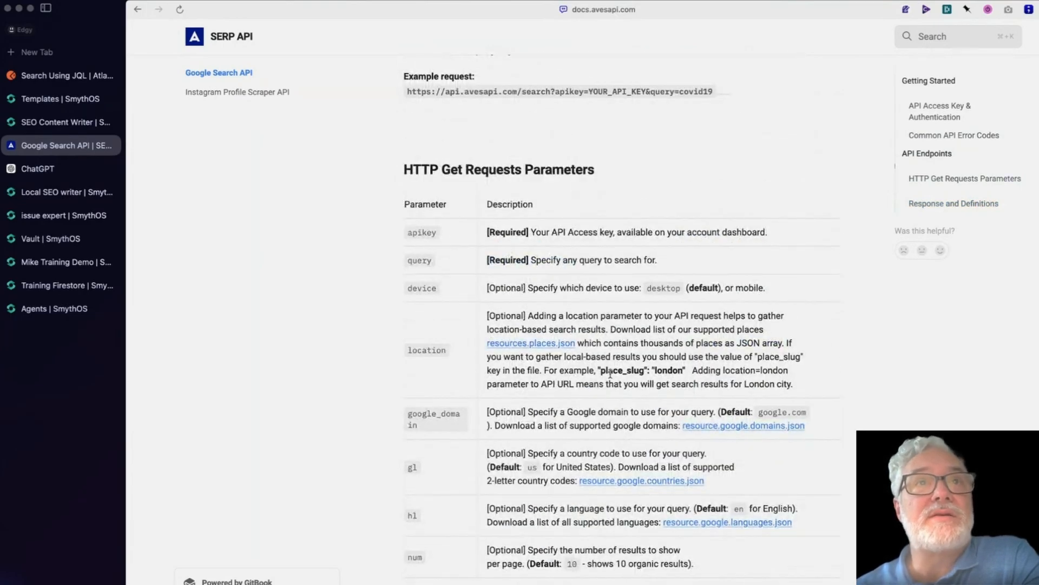
pyautogui.scroll(-2, 573, 471)
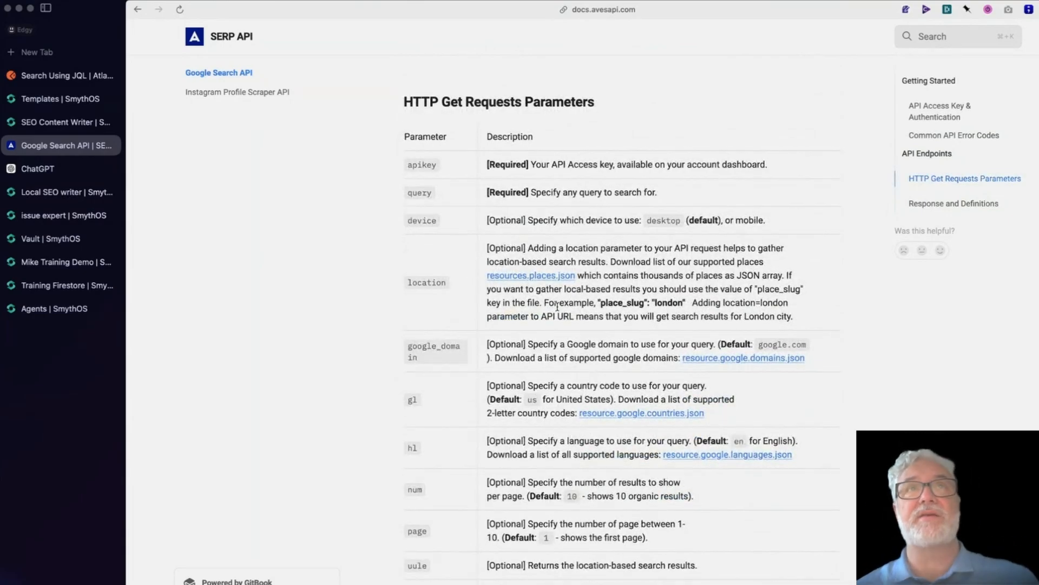
pyautogui.moveTo(461, 101); pyautogui.dragTo(534, 103)
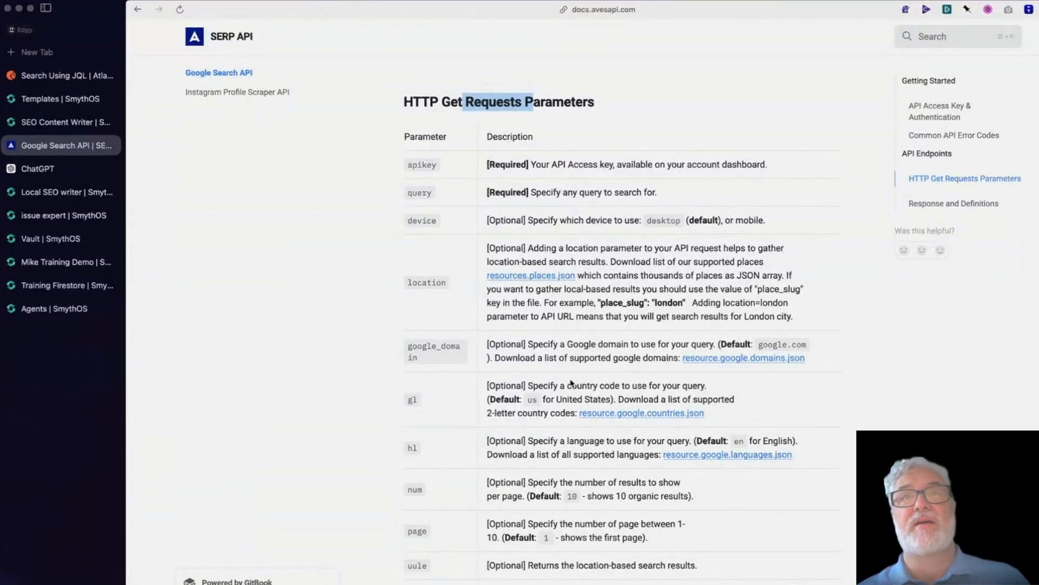
pyautogui.scroll(-1, 545, 394)
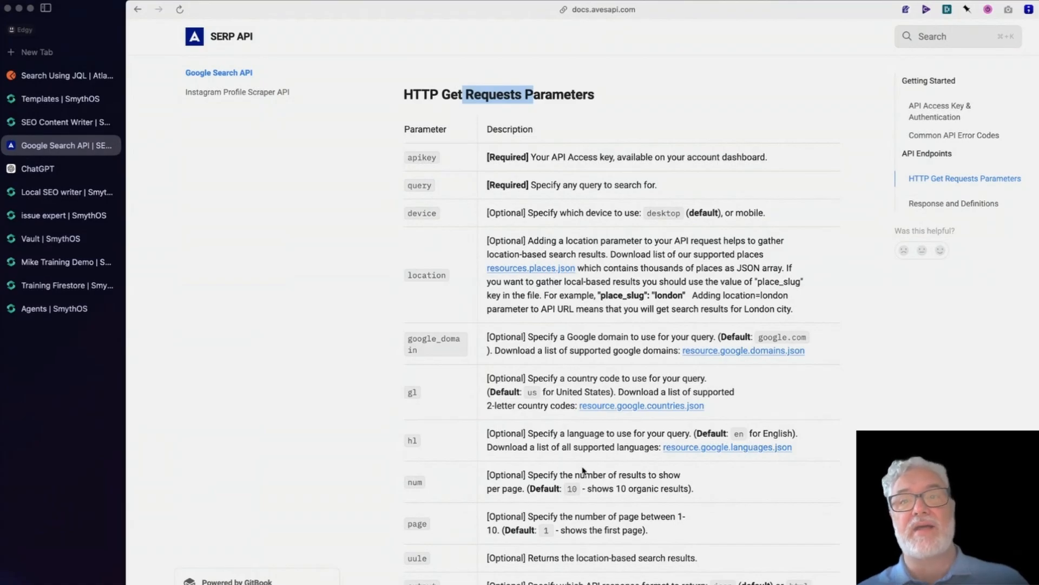
pyautogui.scroll(-10, 583, 470)
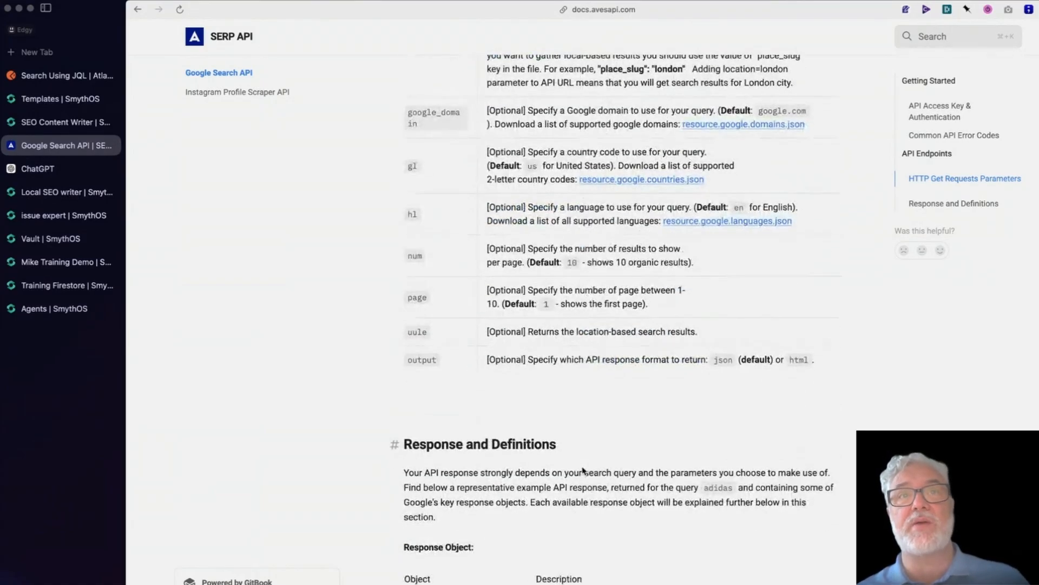
# Step: Examine the device, location, google_domain, gl and hl request parameters in the AvesAPI documentation
pyautogui.scroll(-3, 583, 470)
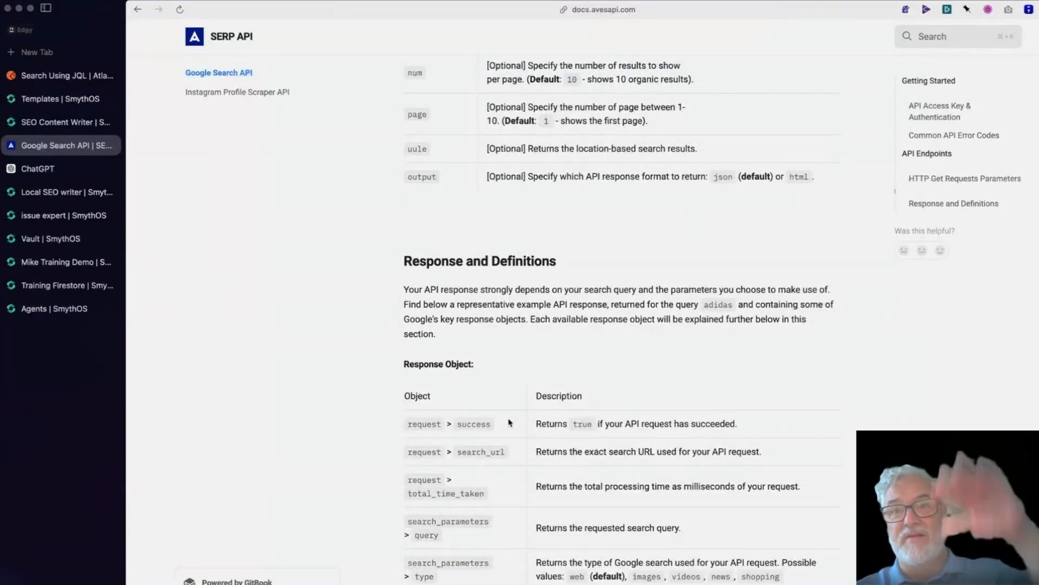
pyautogui.scroll(-1, 524, 458)
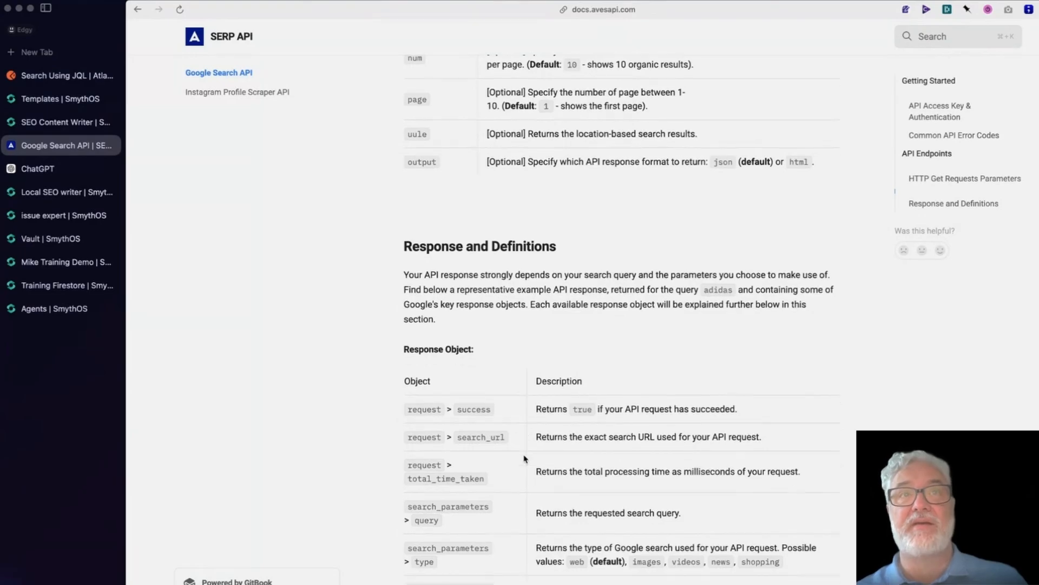
pyautogui.scroll(5, 524, 458)
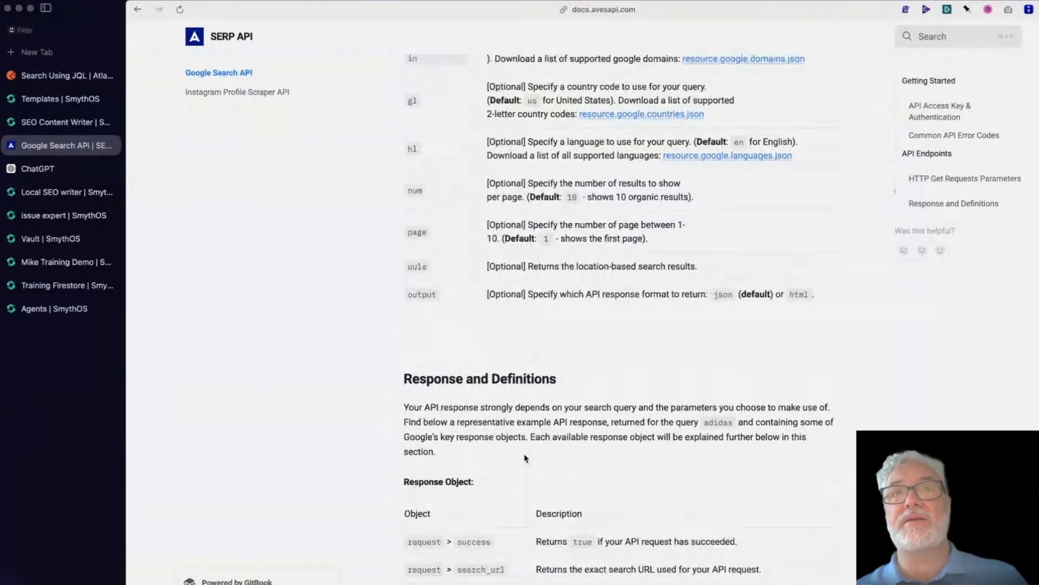
pyautogui.scroll(10, 537, 311)
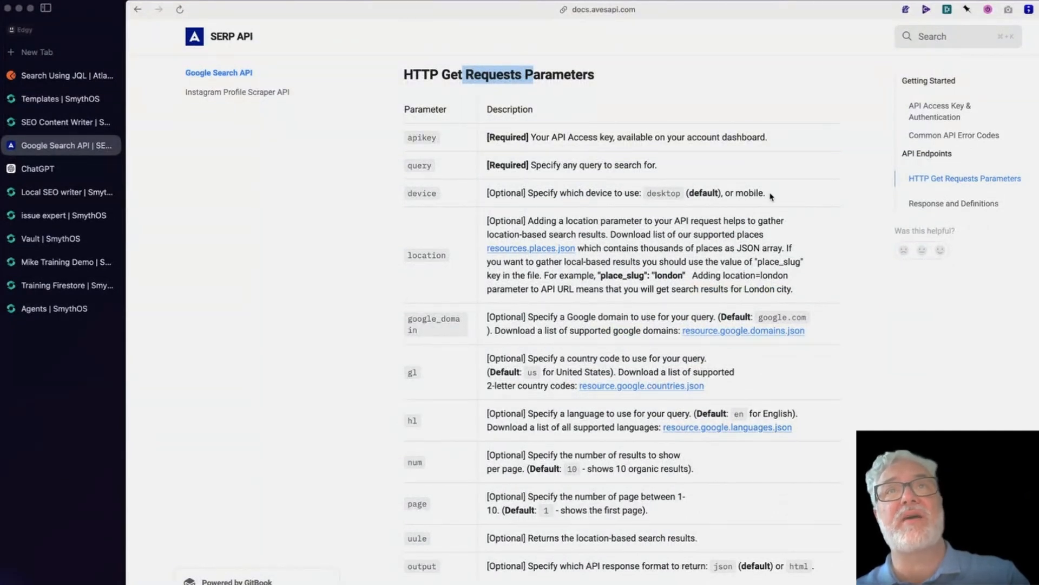
pyautogui.moveTo(767, 193); pyautogui.dragTo(568, 193)
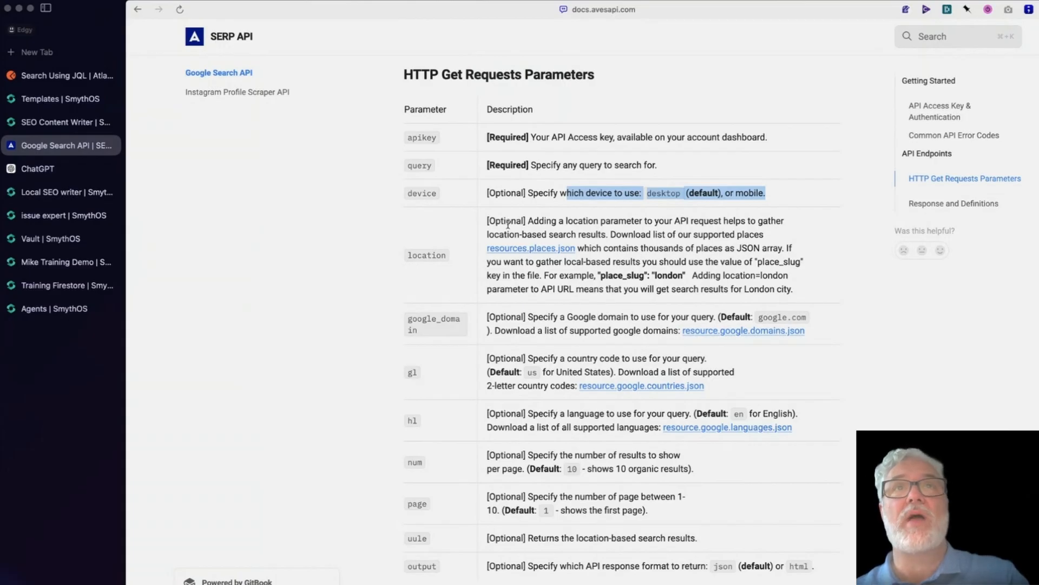
pyautogui.moveTo(506, 220); pyautogui.dragTo(793, 289)
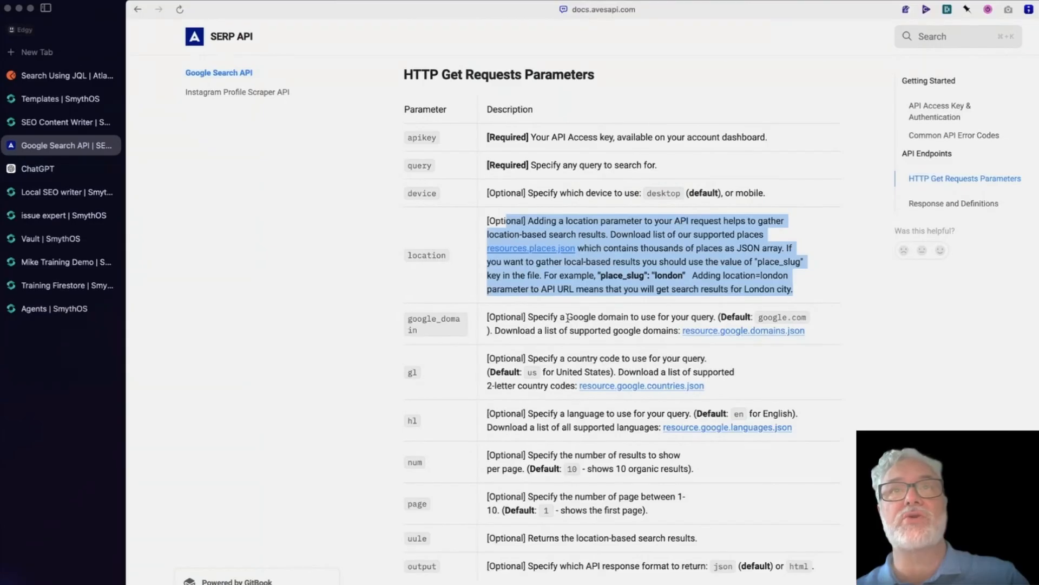
pyautogui.click(552, 312)
pyautogui.moveTo(507, 317); pyautogui.dragTo(536, 409)
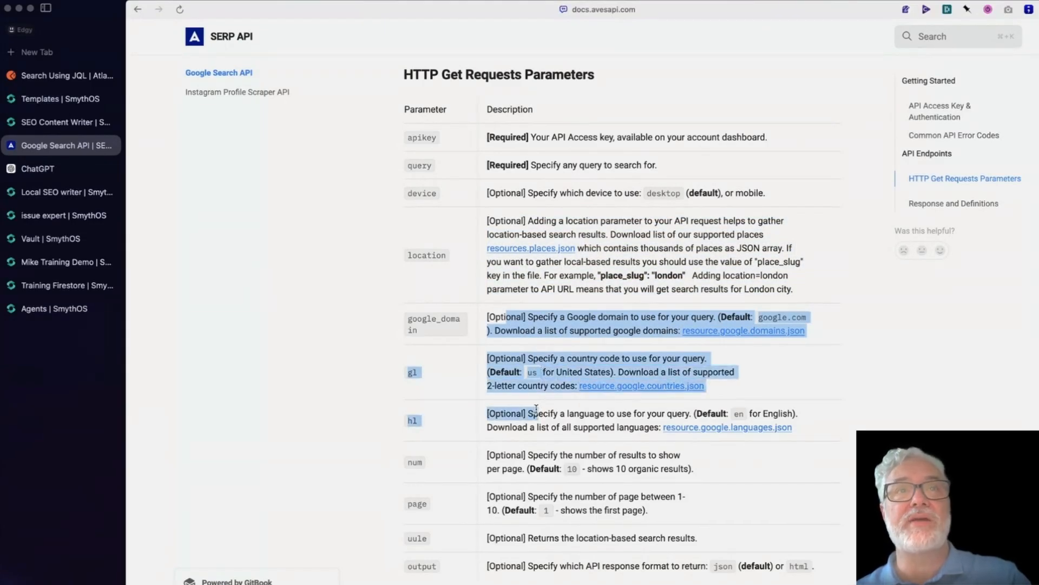
pyautogui.click(536, 409)
# Step: Examine the num, page, uule and output request parameters in the AvesAPI documentation
pyautogui.scroll(-5, 501, 412)
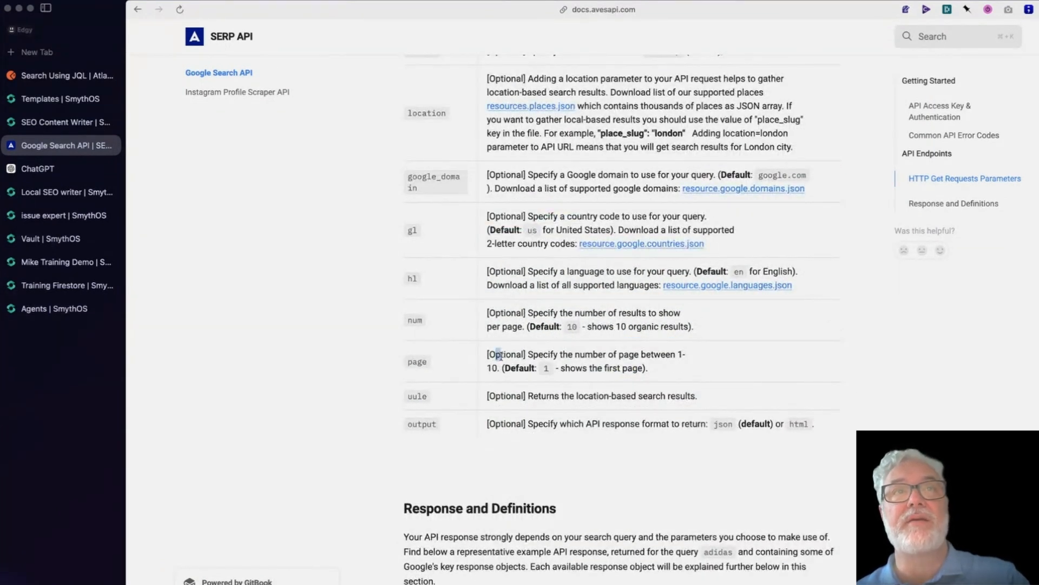
pyautogui.moveTo(500, 356); pyautogui.dragTo(563, 369)
pyautogui.click(563, 370)
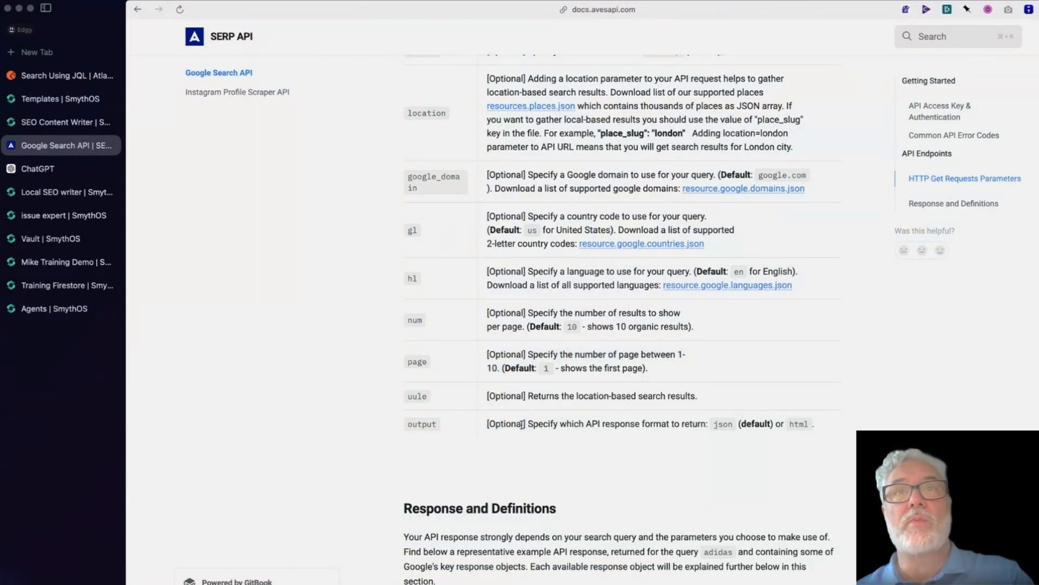
pyautogui.moveTo(520, 428); pyautogui.dragTo(518, 378)
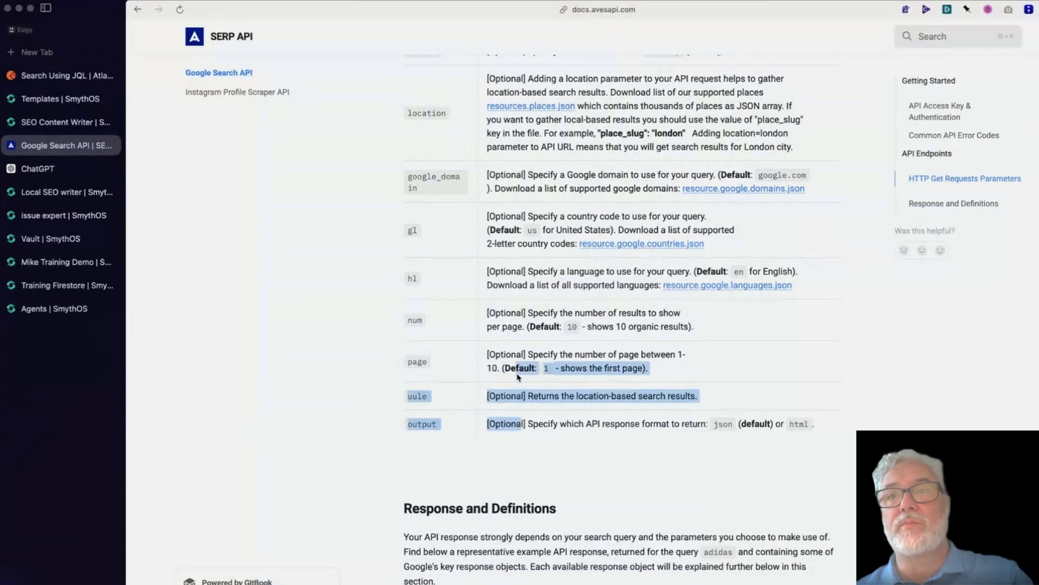
pyautogui.click(518, 377)
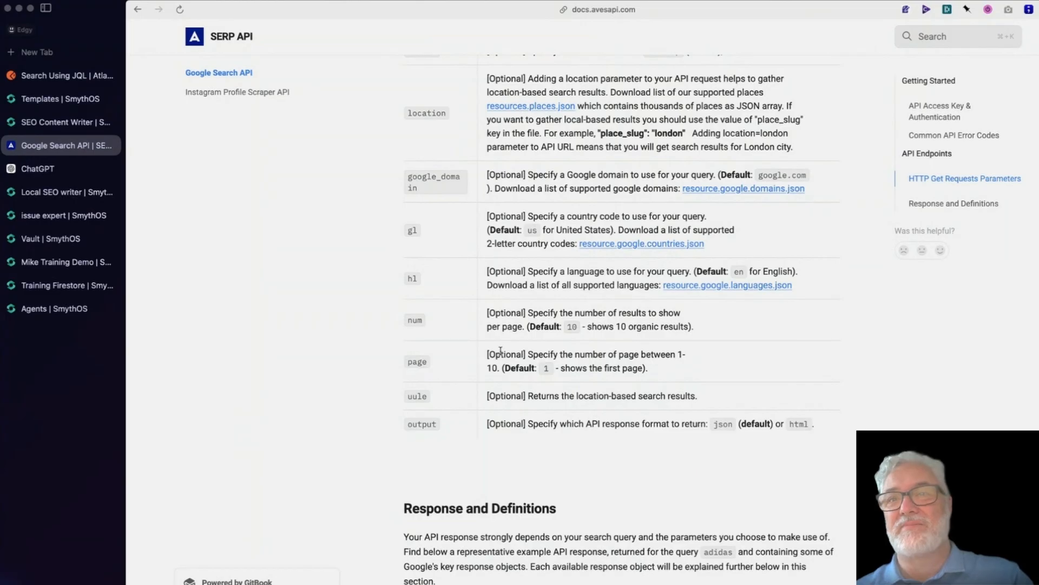
pyautogui.moveTo(497, 253); pyautogui.dragTo(514, 366)
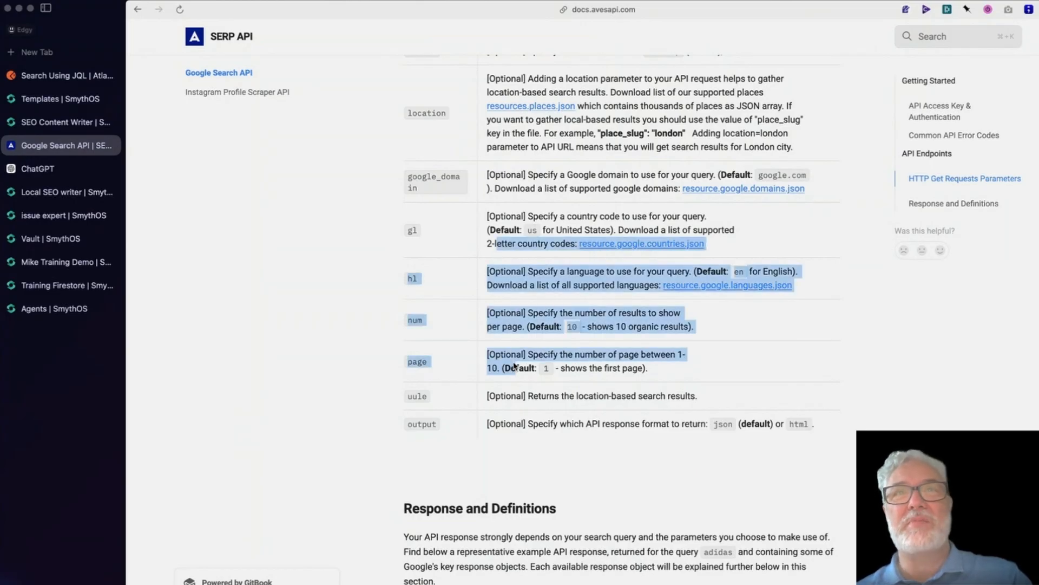
pyautogui.click(514, 365)
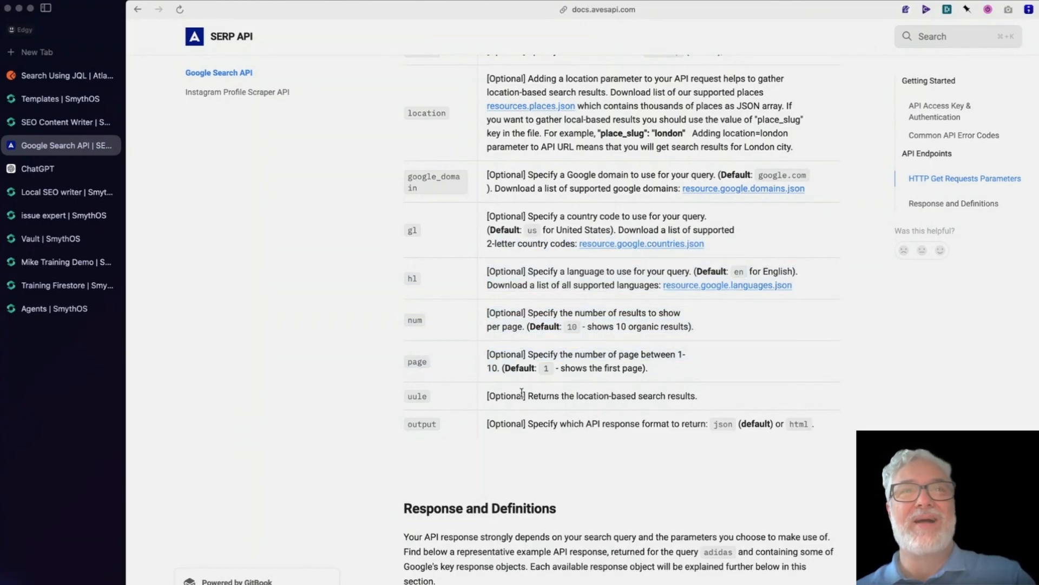
pyautogui.scroll(-1, 523, 450)
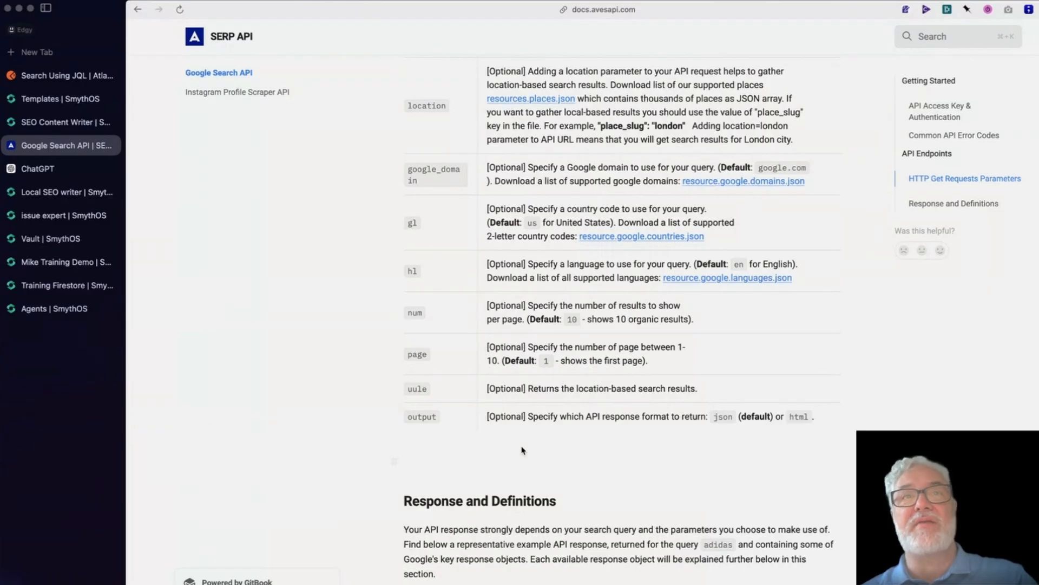
pyautogui.scroll(5, 503, 415)
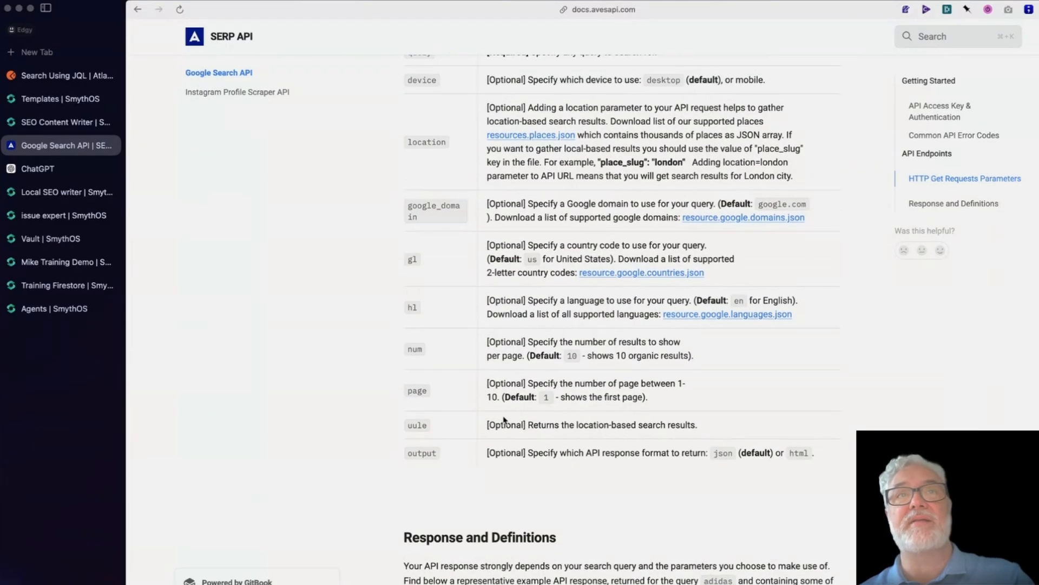
pyautogui.scroll(1, 505, 426)
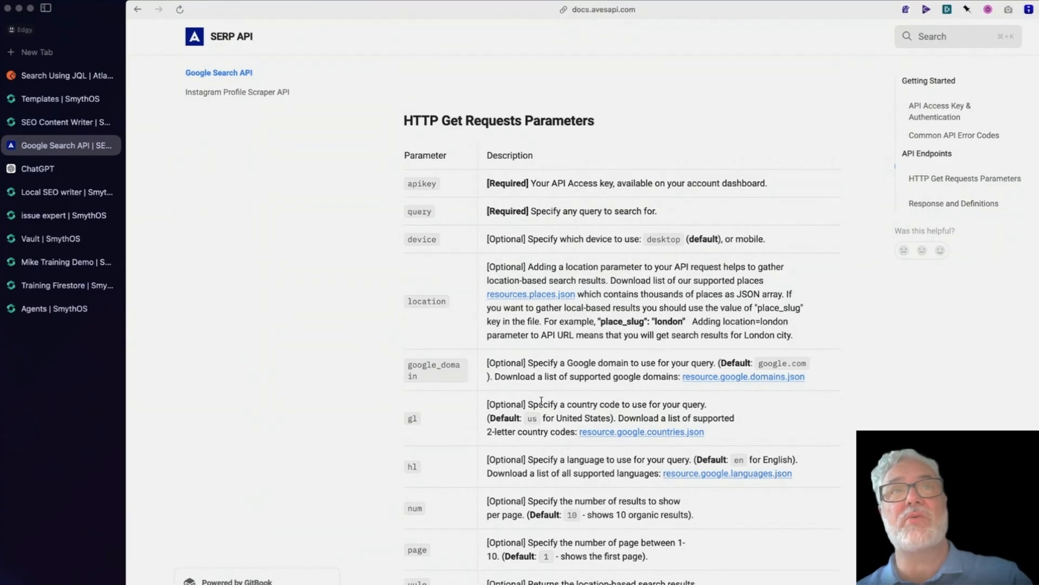
# Step: Switch to the SmythOS SEO Content Writer agent and append &query= to the APICall component's URL
pyautogui.click(46, 124)
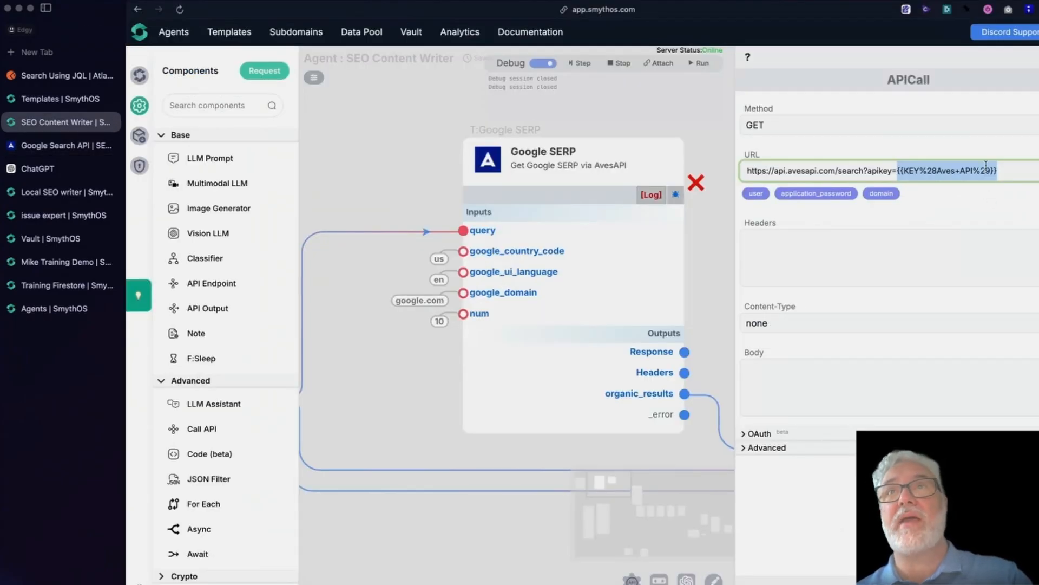
pyautogui.click(1021, 171)
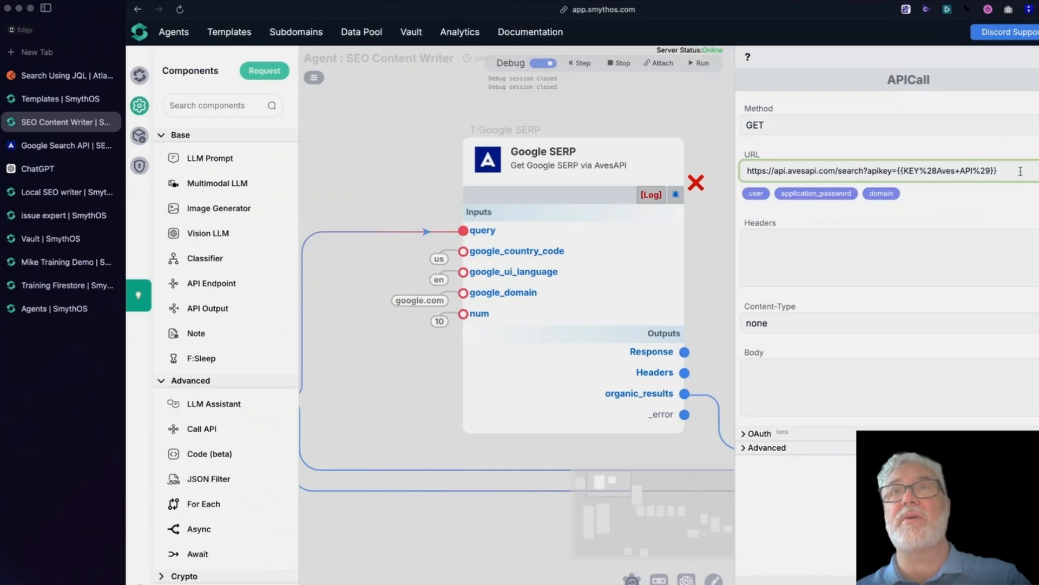
pyautogui.write('@')
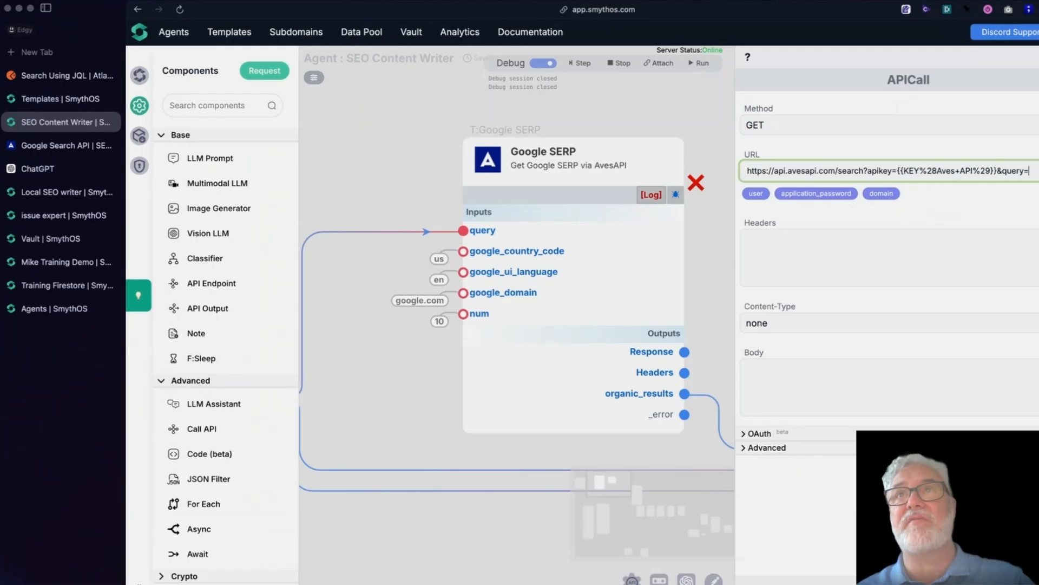
pyautogui.click(1038, 57)
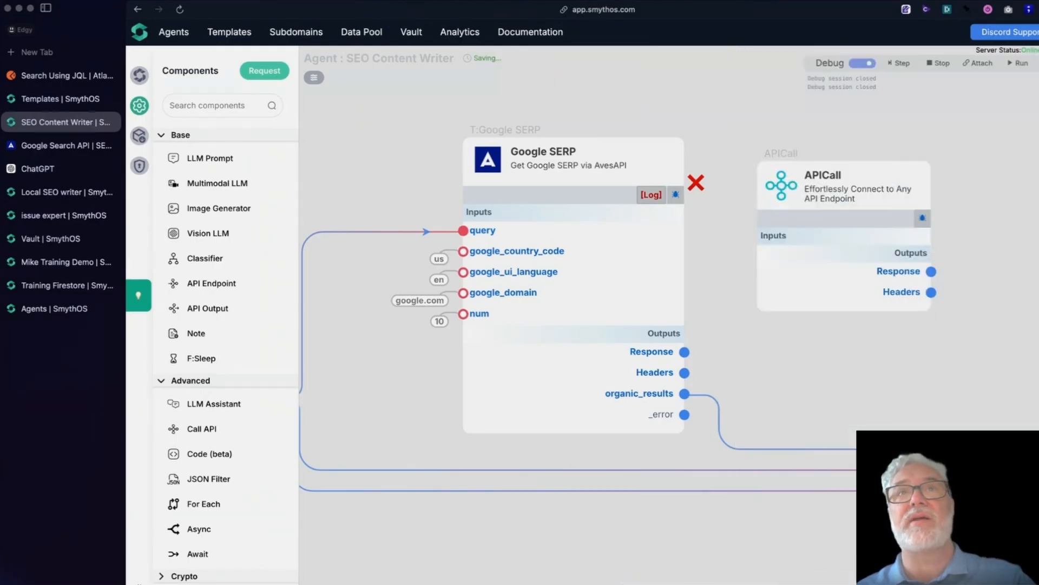
# Step: Turn off debug mode and add an input named query with type Any to the APICall component
pyautogui.moveTo(781, 179); pyautogui.dragTo(779, 142)
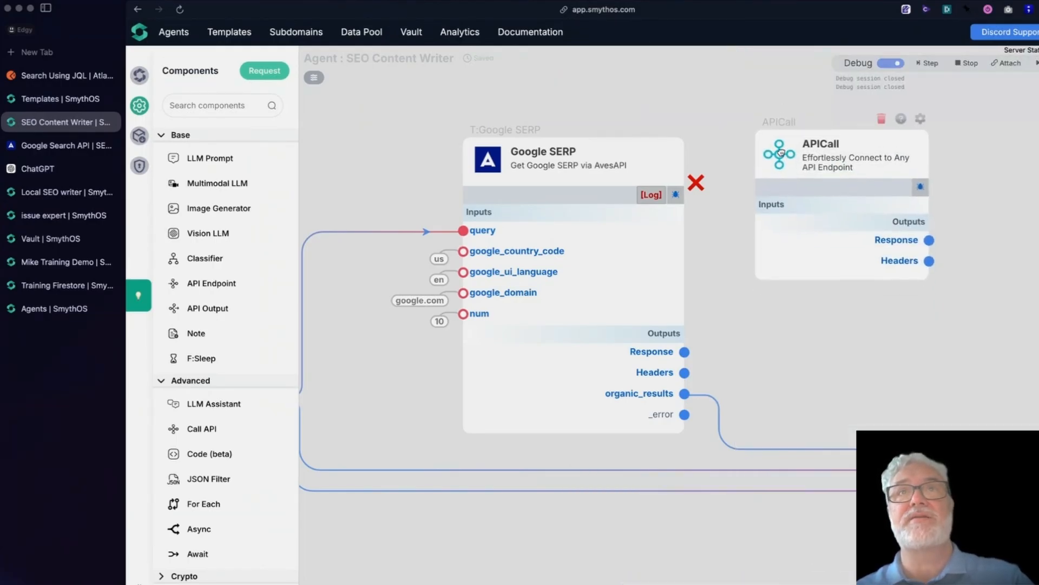
pyautogui.click(488, 156)
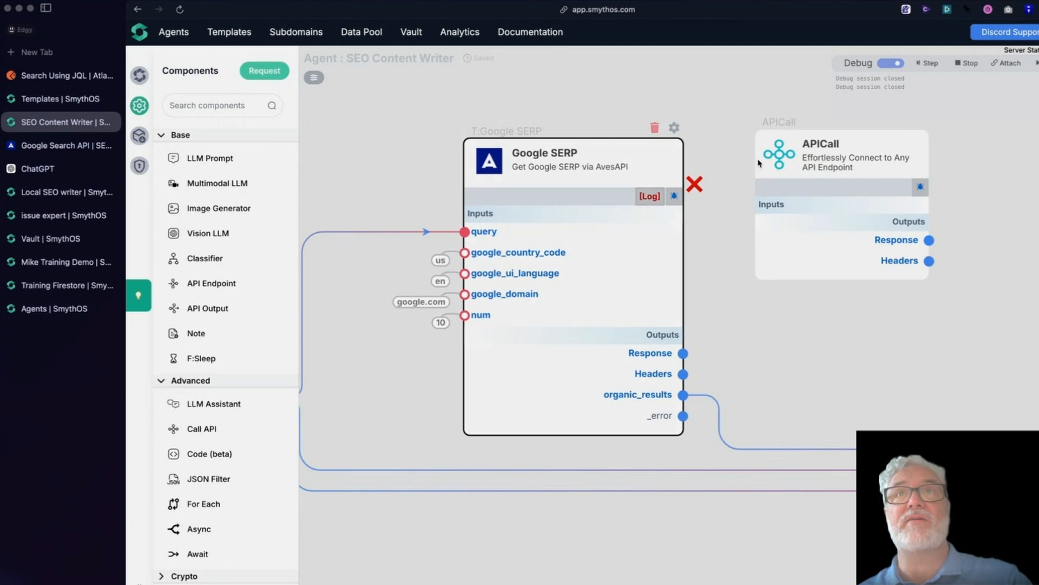
pyautogui.click(780, 156)
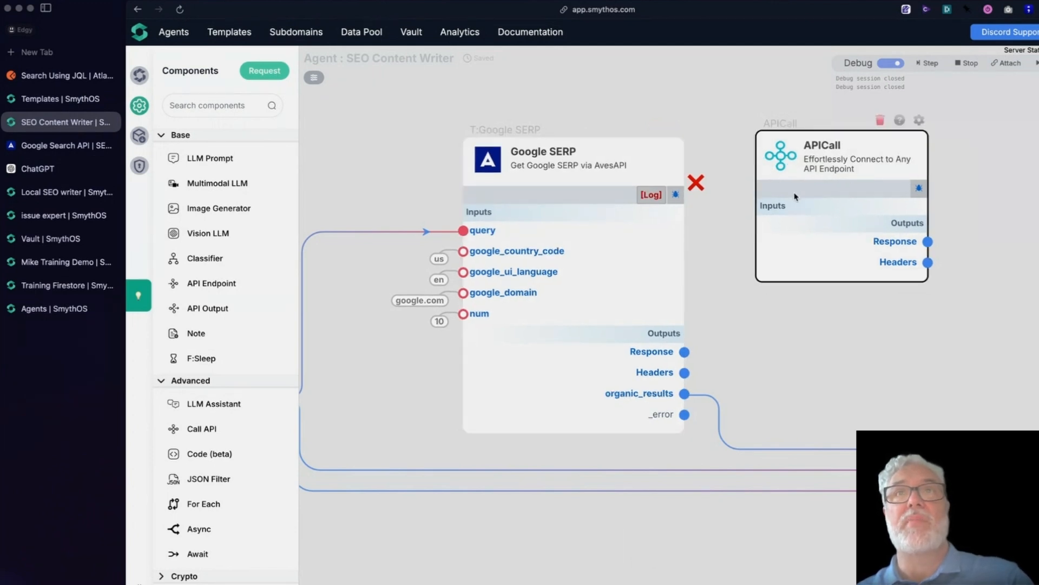
pyautogui.click(891, 62)
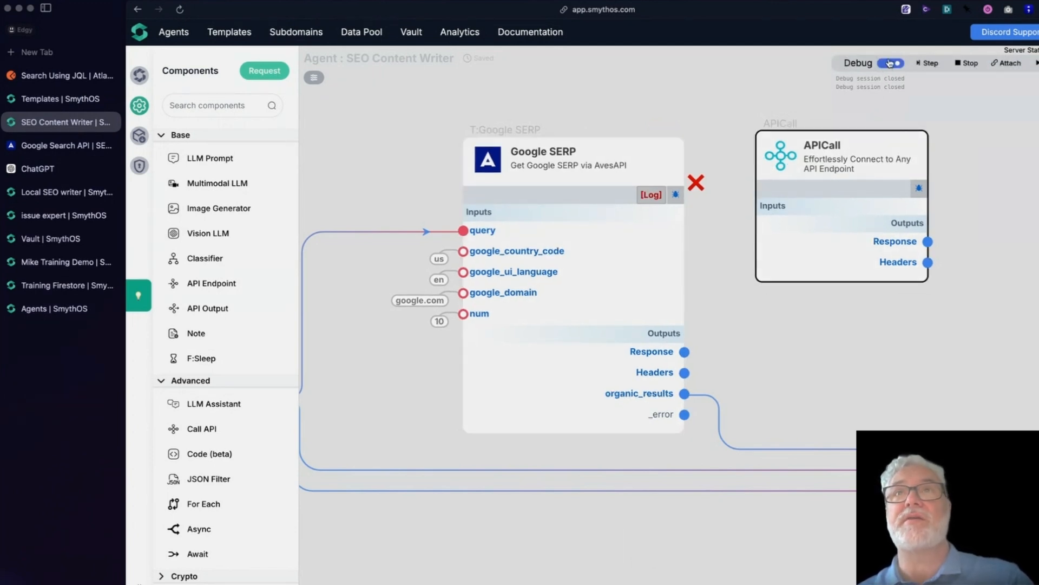
pyautogui.click(763, 188)
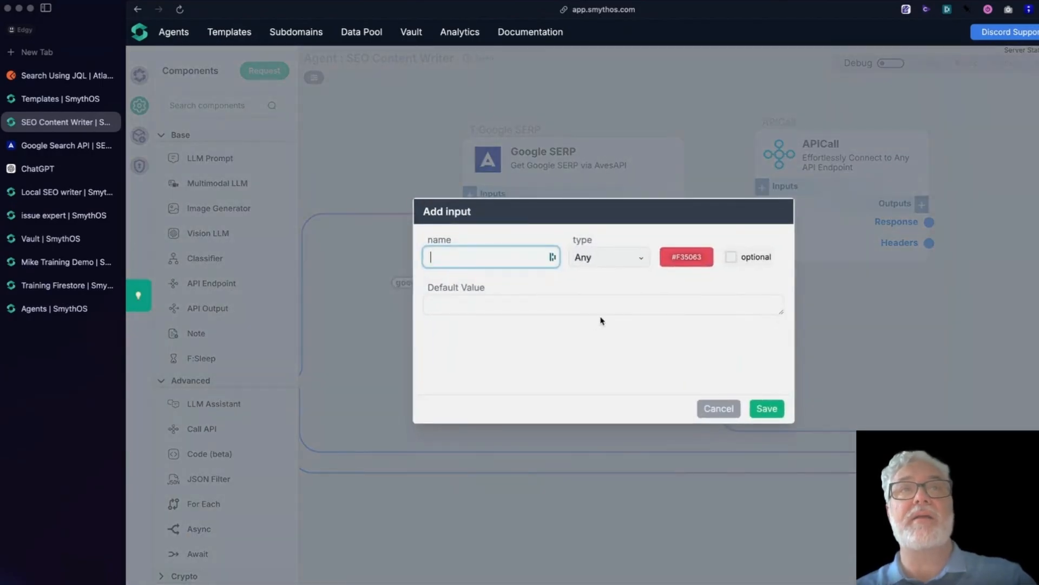
pyautogui.write('query')
pyautogui.click(760, 416)
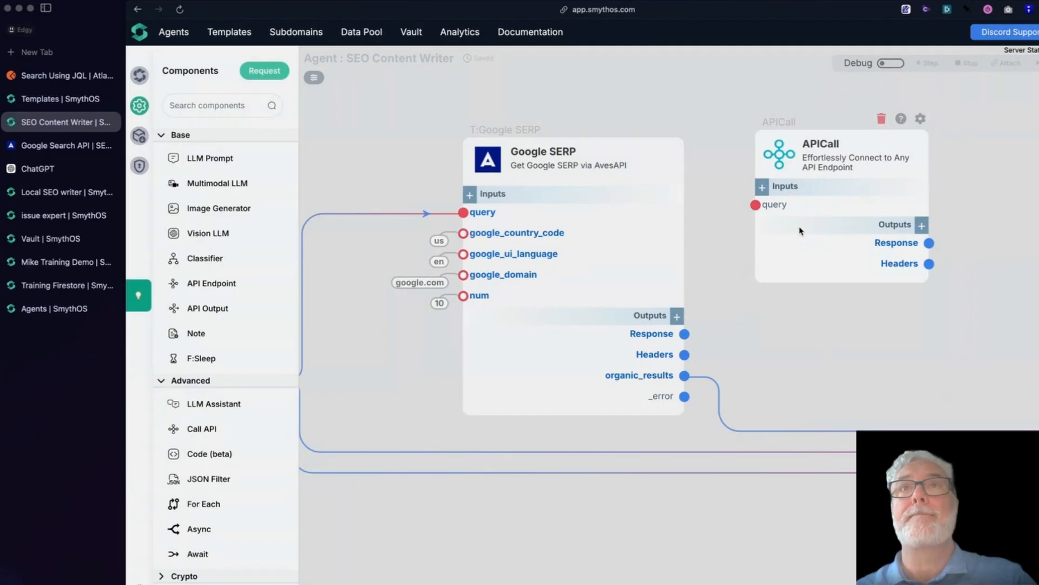
# Step: Insert the component's query input variable as the value of the query parameter in the APICall URL
pyautogui.click(778, 158)
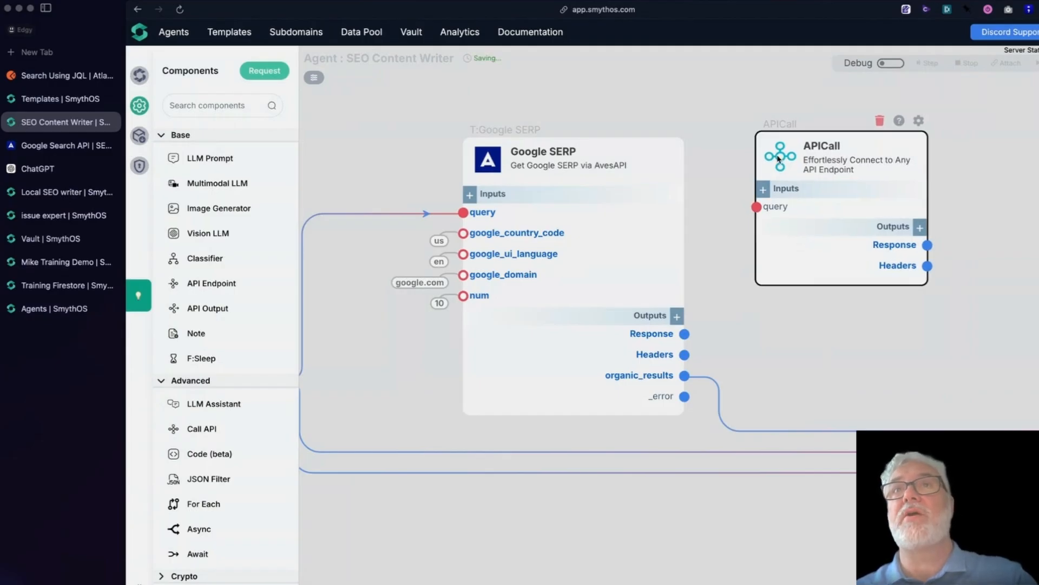
pyautogui.click(919, 120)
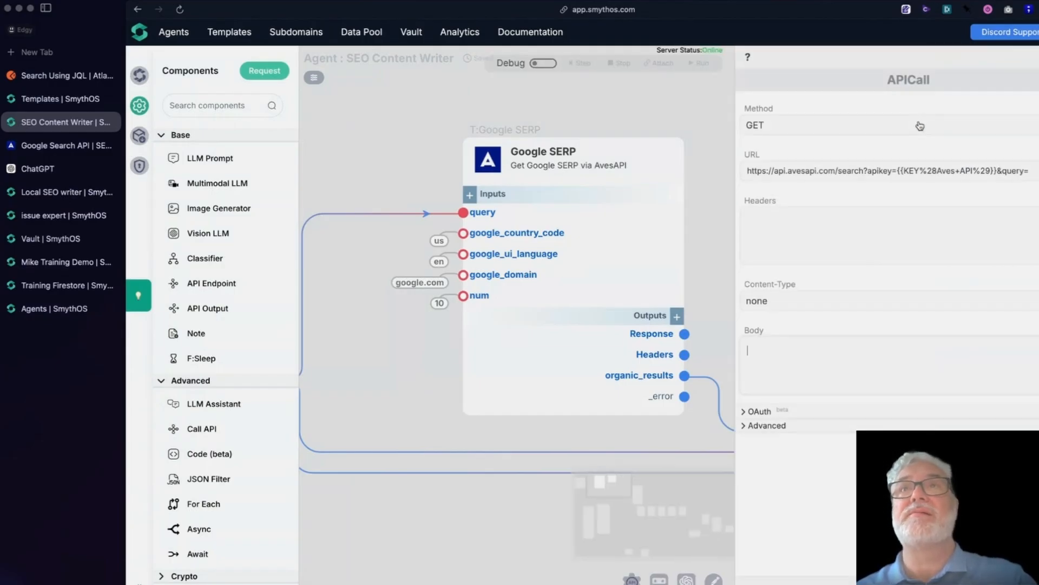
pyautogui.click(770, 127)
pyautogui.click(769, 129)
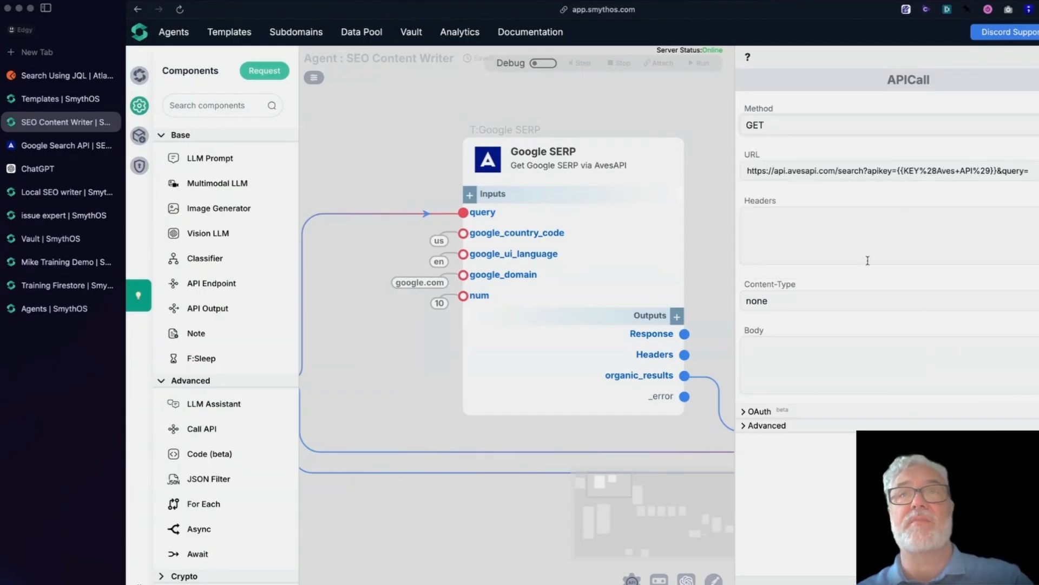
pyautogui.click(1034, 172)
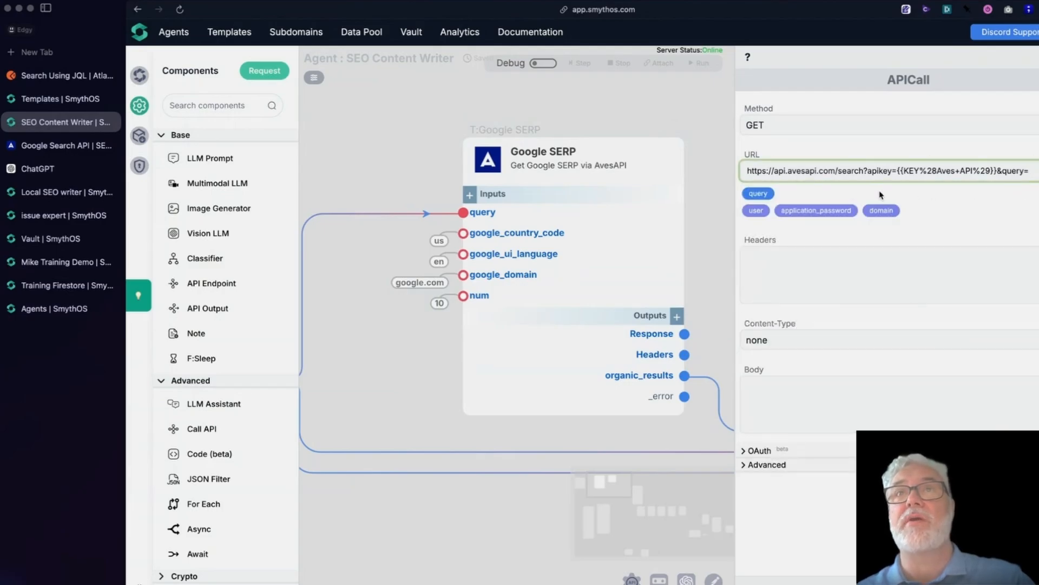
pyautogui.click(758, 194)
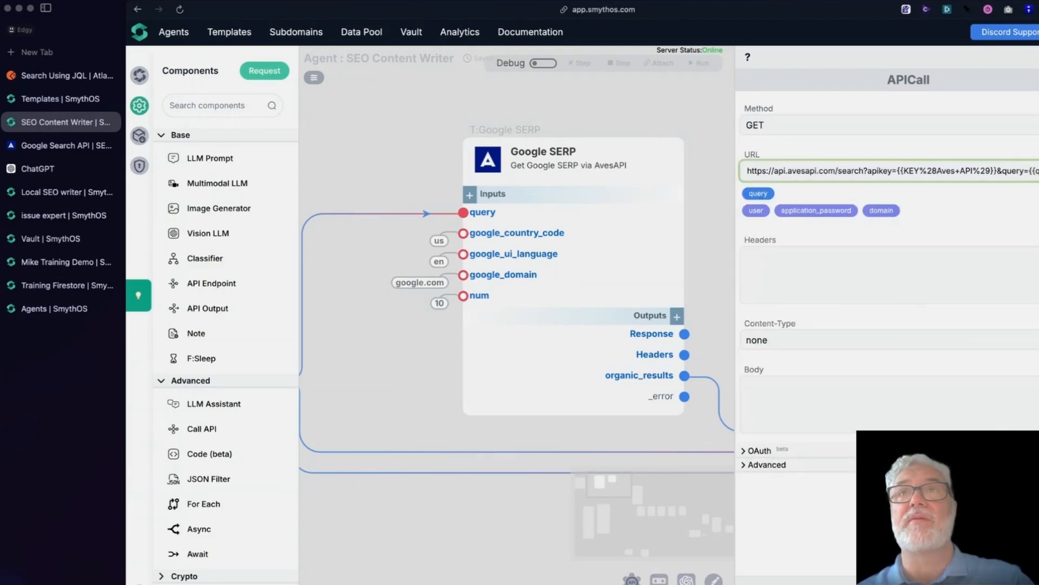
pyautogui.moveTo(1030, 171); pyautogui.dragTo(1038, 171)
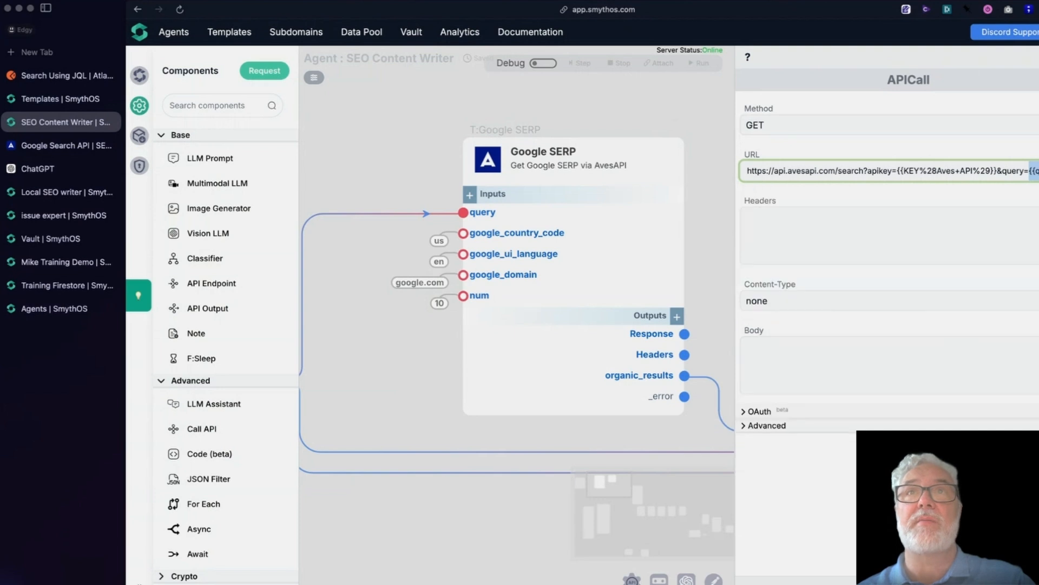
# Step: Turn on debug mode and run the APICall component with "what is Generative AI?" injected as its query input
pyautogui.moveTo(714, 233); pyautogui.dragTo(435, 239)
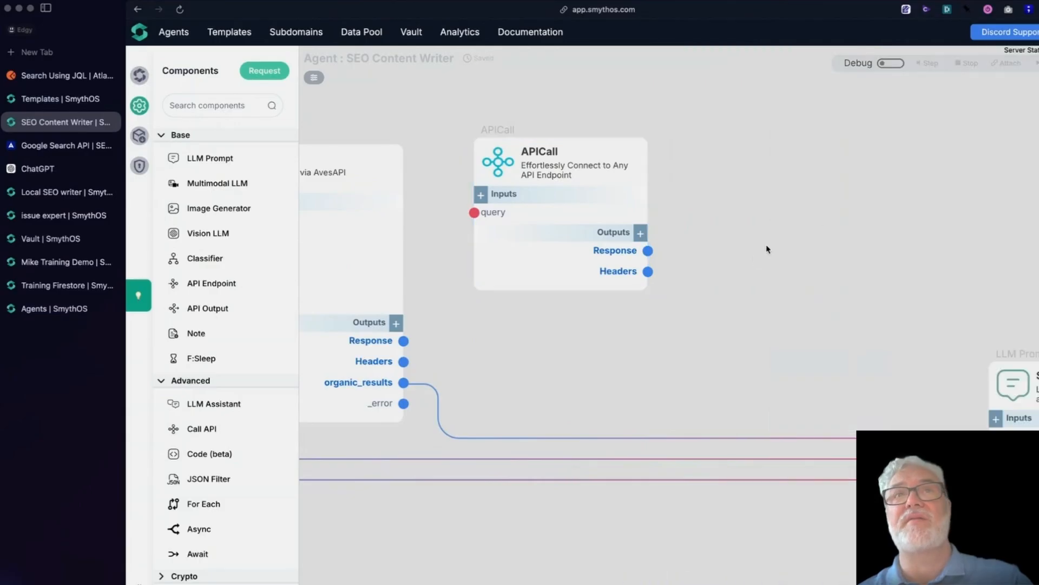
pyautogui.click(493, 174)
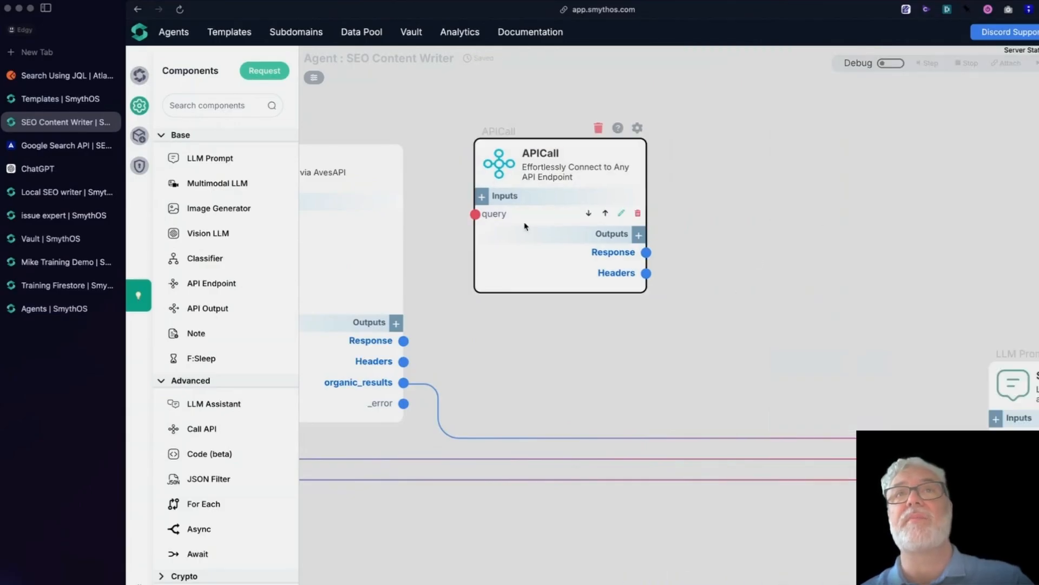
pyautogui.click(890, 63)
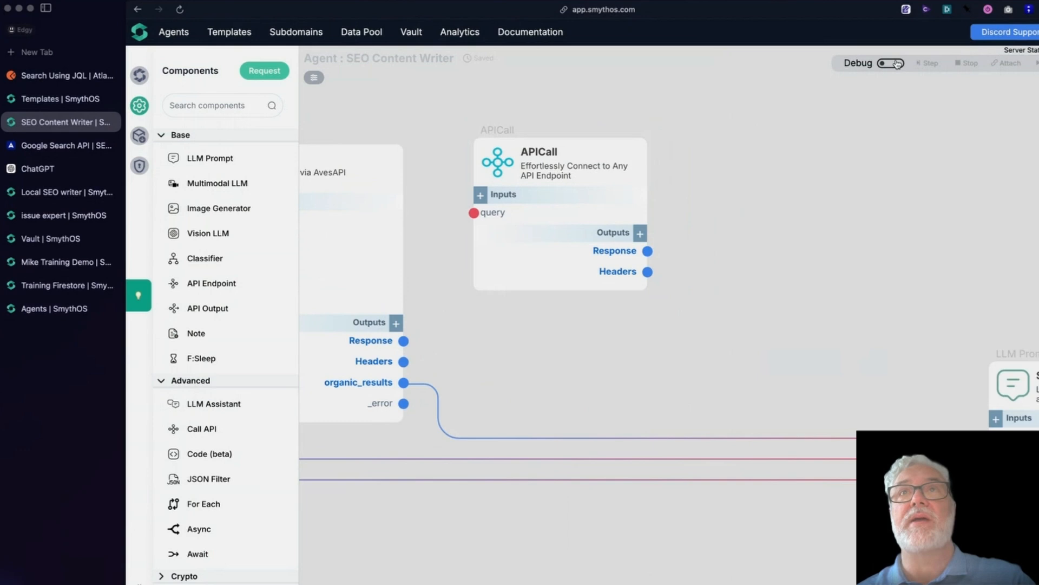
pyautogui.click(638, 196)
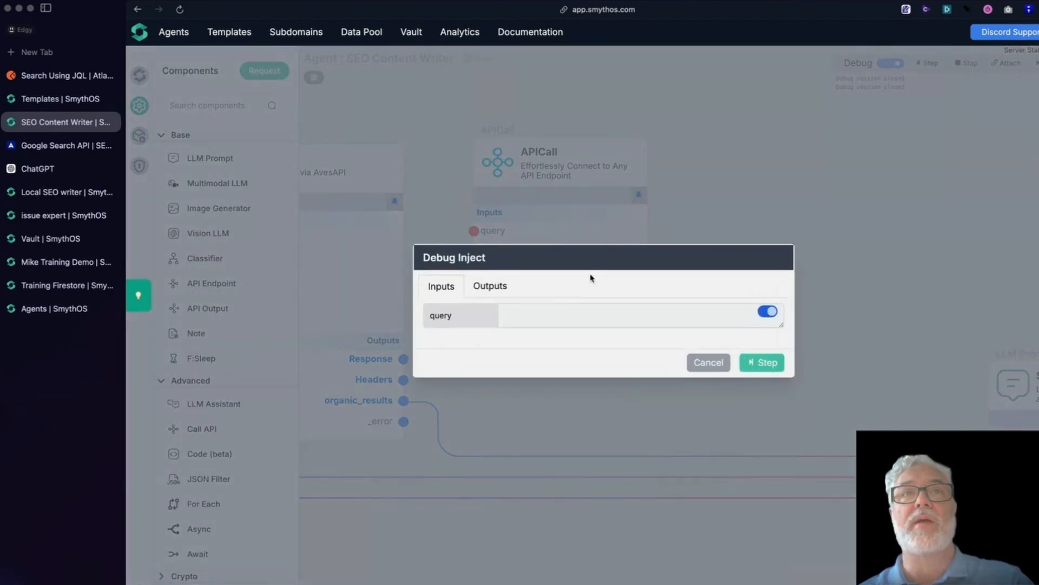
pyautogui.click(585, 314)
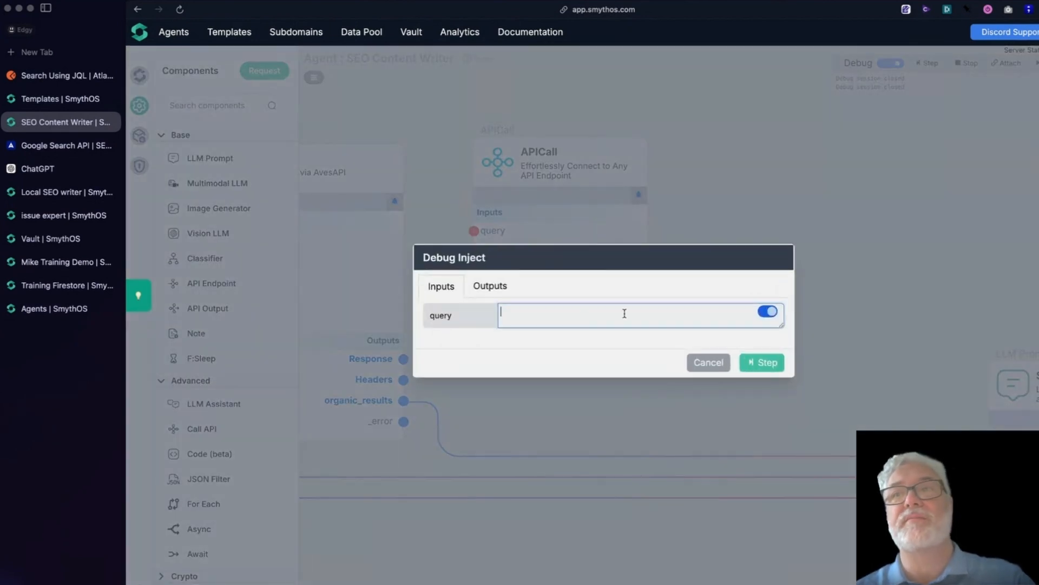
pyautogui.write('do you')
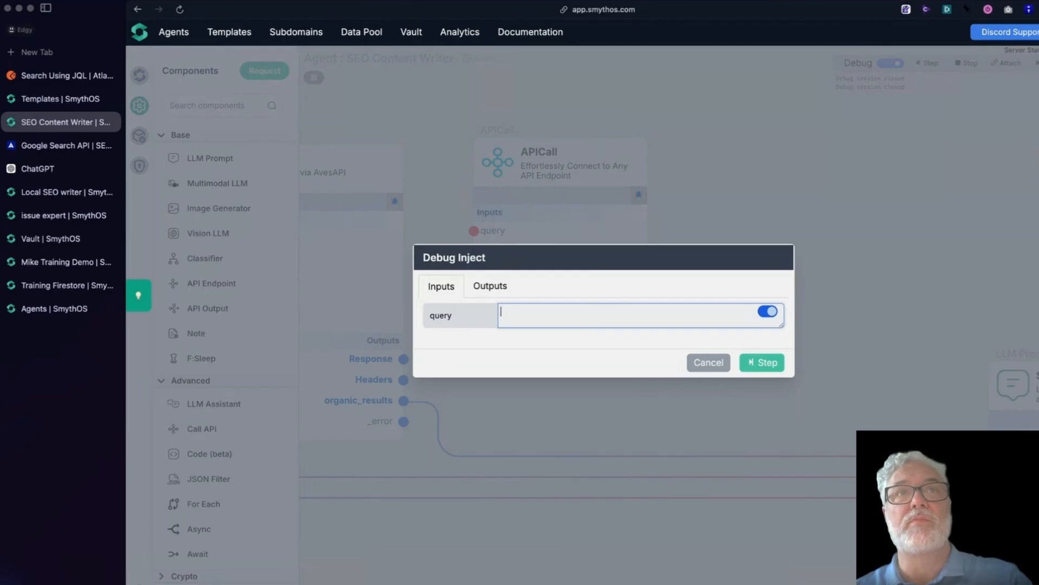
pyautogui.write('what is Generative A')
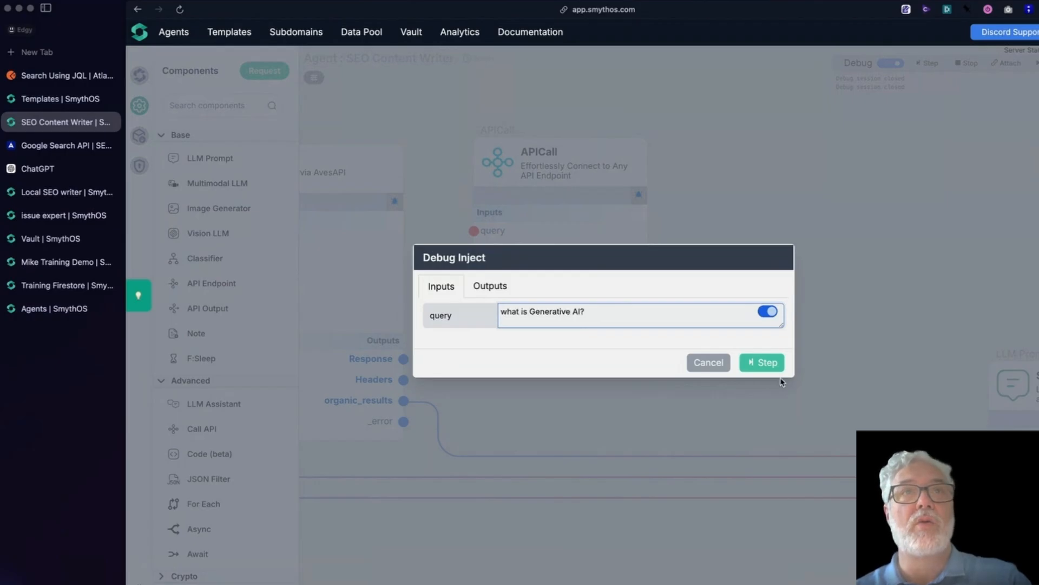
pyautogui.write('I?')
pyautogui.click(765, 361)
# Step: Open the APICall component's debug log, enlarge it and read the error details at its end
pyautogui.click(614, 195)
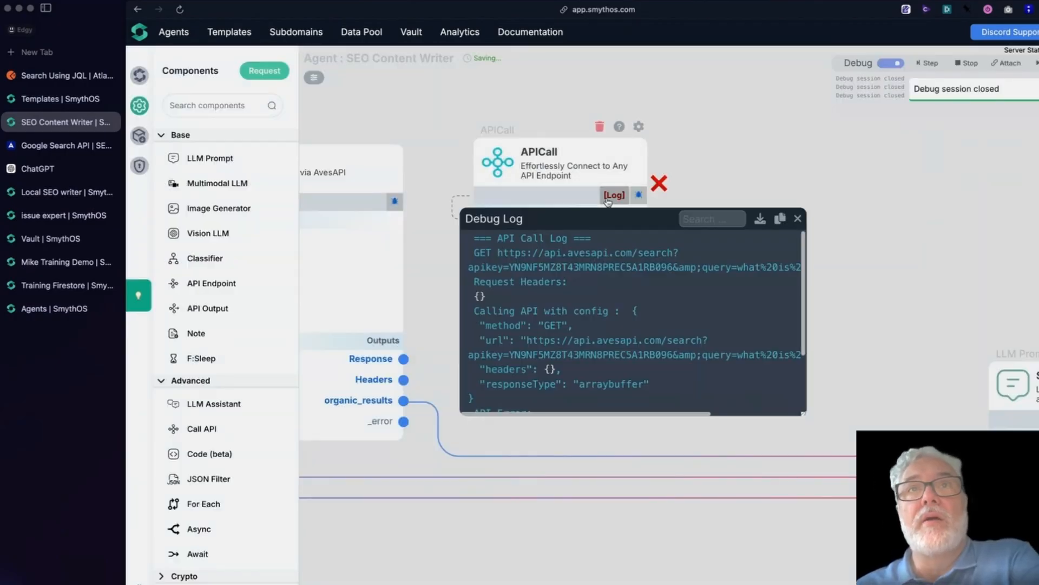
pyautogui.moveTo(805, 412); pyautogui.dragTo(981, 569)
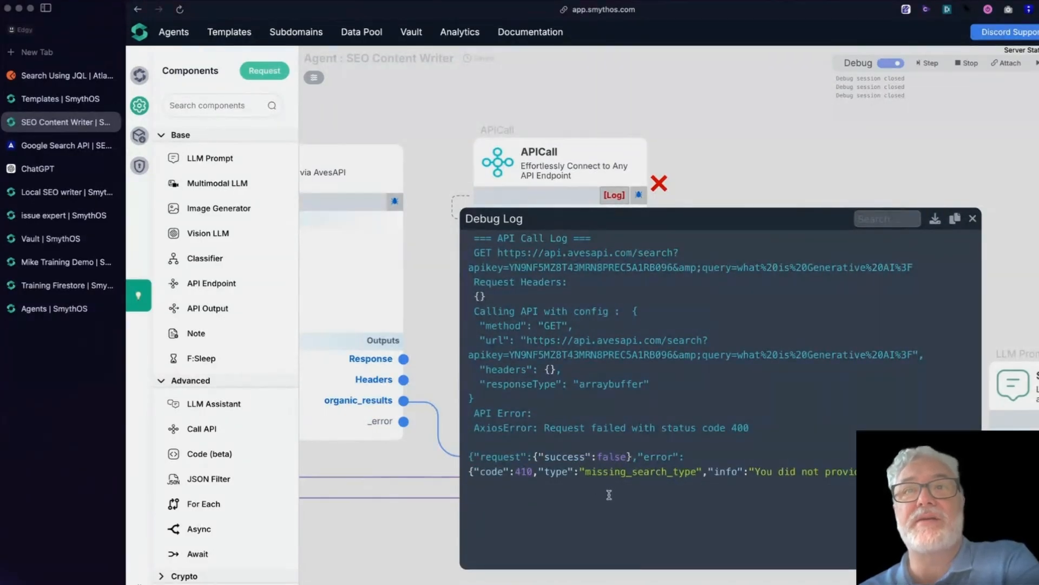
pyautogui.moveTo(538, 471); pyautogui.dragTo(818, 474)
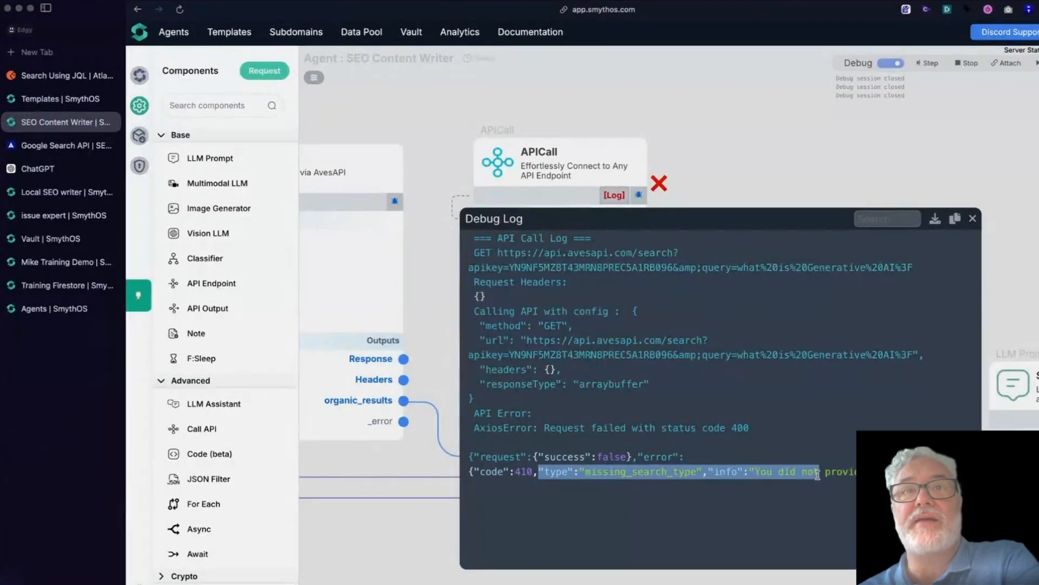
pyautogui.click(818, 474)
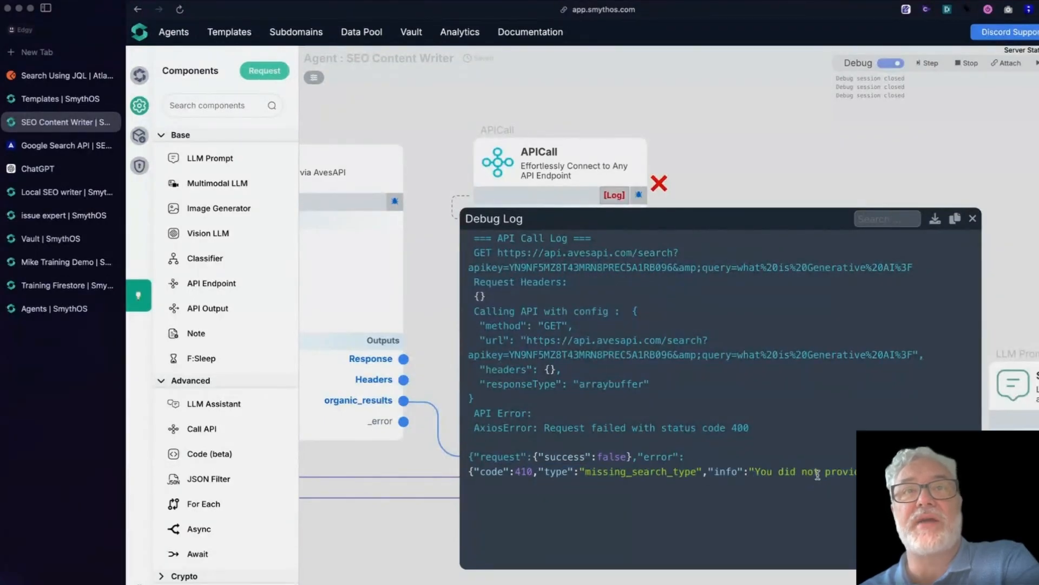
# Step: Switch to the AvesAPI documentation and check the HTTP GET request parameters for a search type setting
pyautogui.click(66, 147)
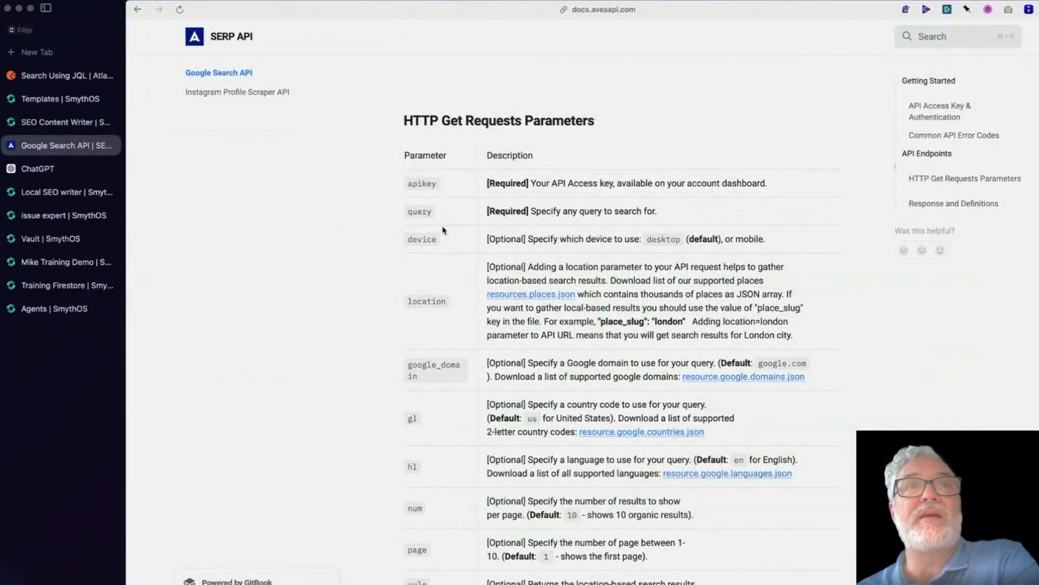
pyautogui.scroll(-3, 451, 467)
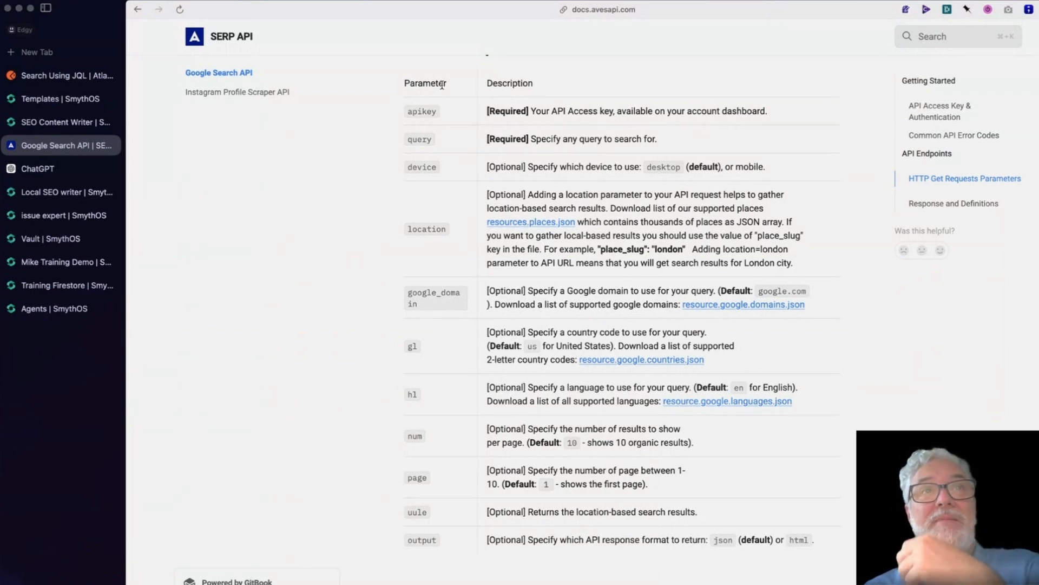
pyautogui.scroll(-3, 451, 541)
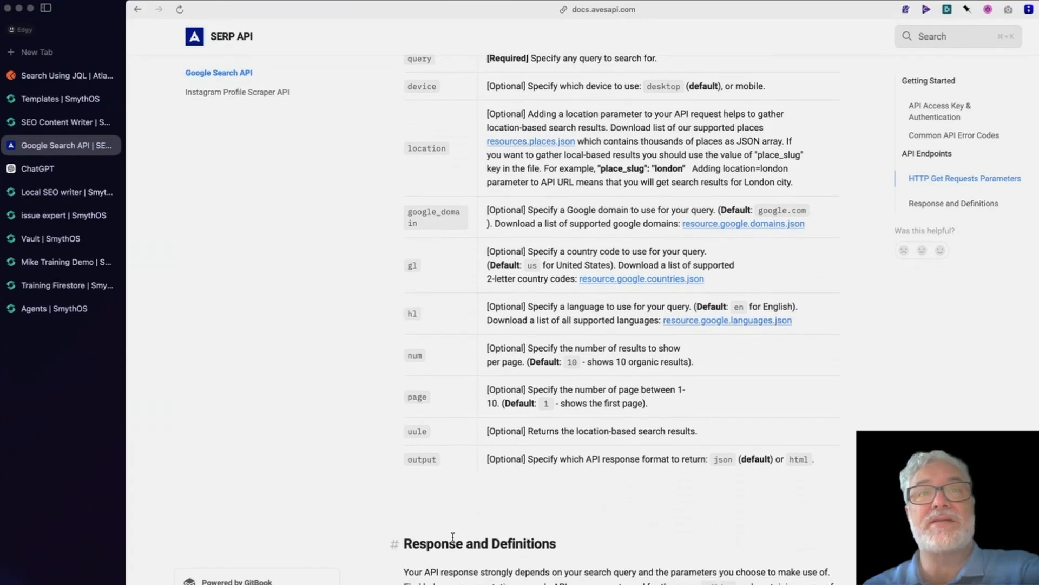
pyautogui.scroll(2, 395, 515)
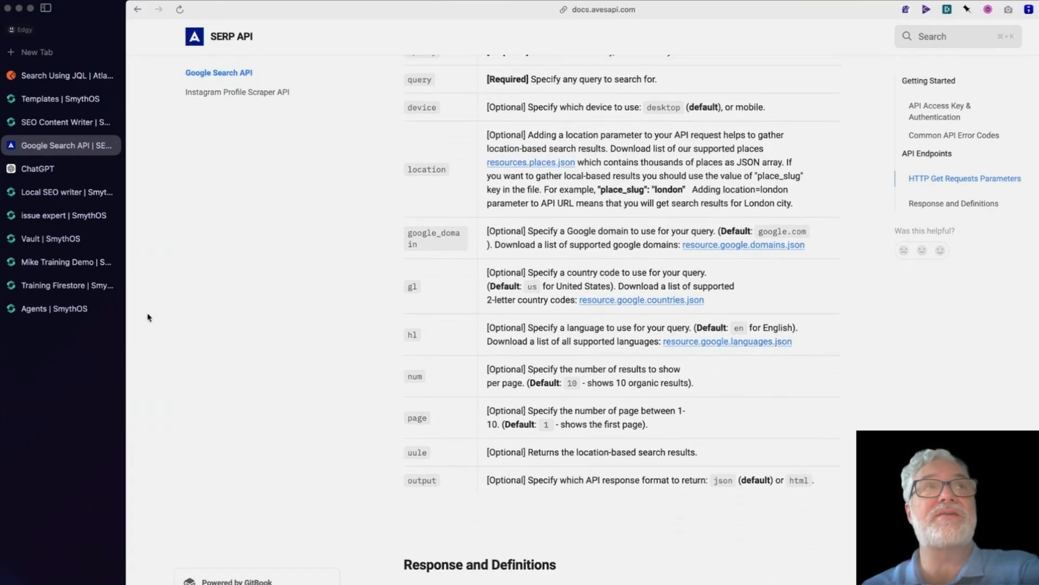
# Step: Return to the SEO Content Writer agent and recheck the error code and type in the APICall debug log
pyautogui.click(48, 124)
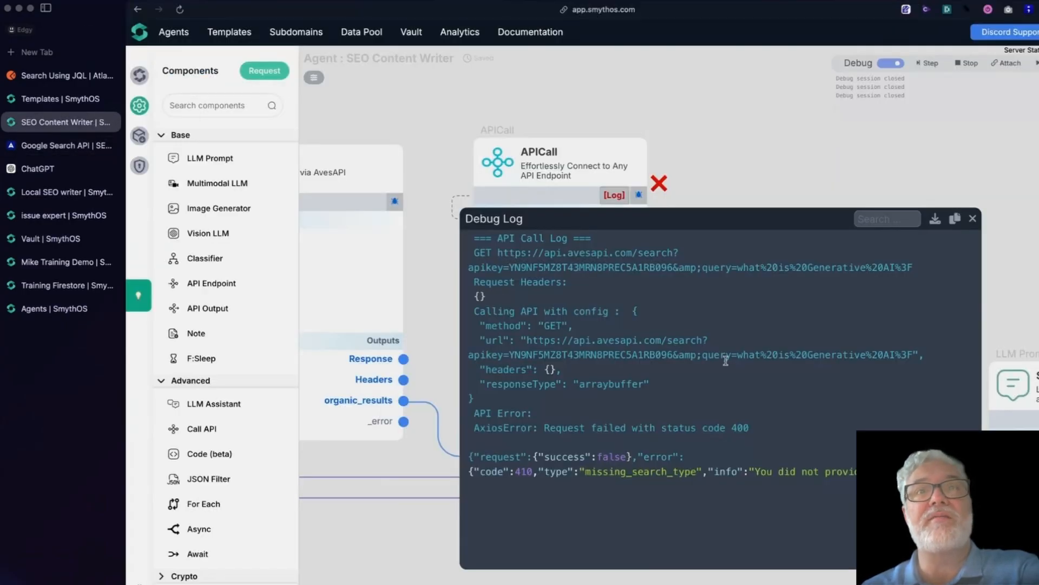
pyautogui.doubleClick(558, 470)
pyautogui.moveTo(563, 468); pyautogui.dragTo(691, 476)
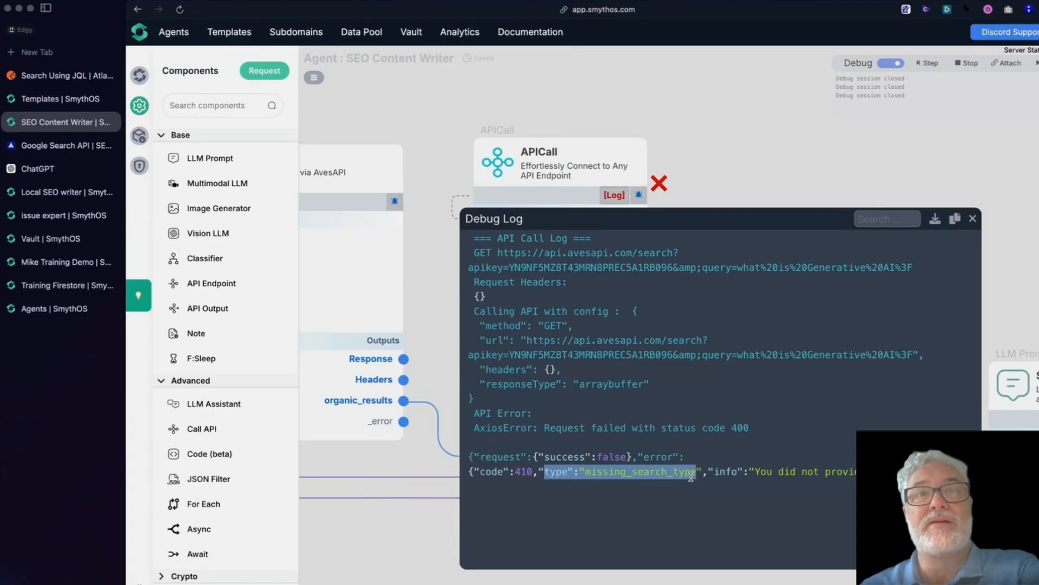
pyautogui.moveTo(514, 472)
pyautogui.mouseDown()
pyautogui.moveTo(566, 473)
pyautogui.moveTo(531, 472)
pyautogui.mouseUp()
pyautogui.click(601, 472)
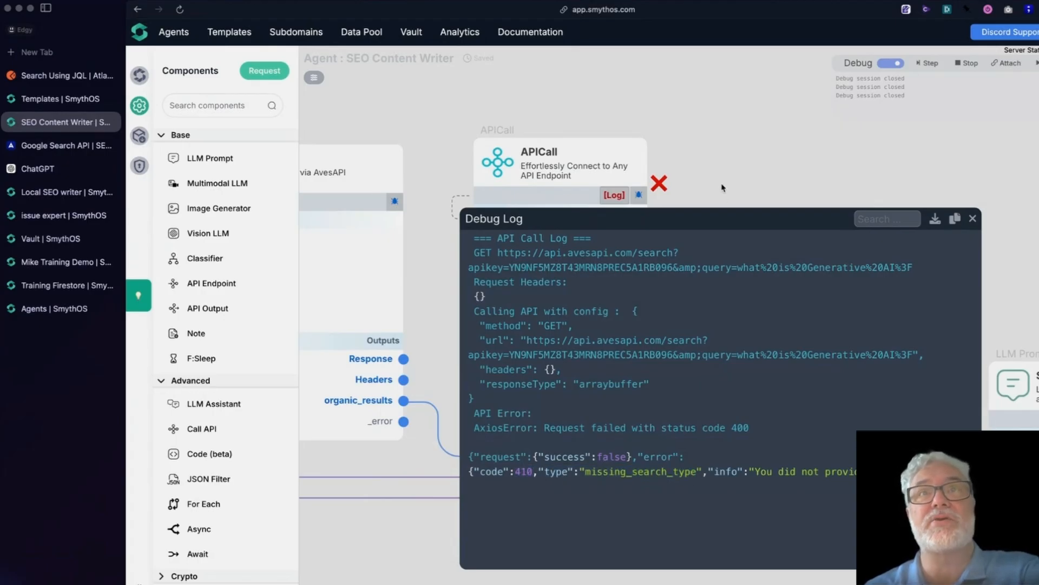
# Step: Look up the logged error in the AvesAPI documentation, checking the response object definitions and the common API error codes table
pyautogui.click(36, 152)
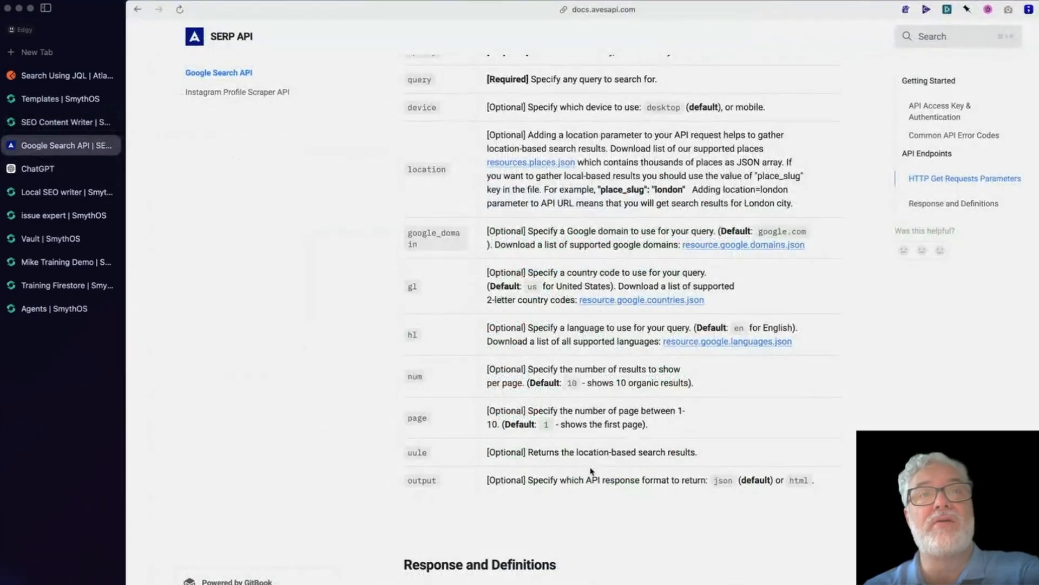
pyautogui.scroll(-10, 590, 468)
pyautogui.scroll(-5, 591, 469)
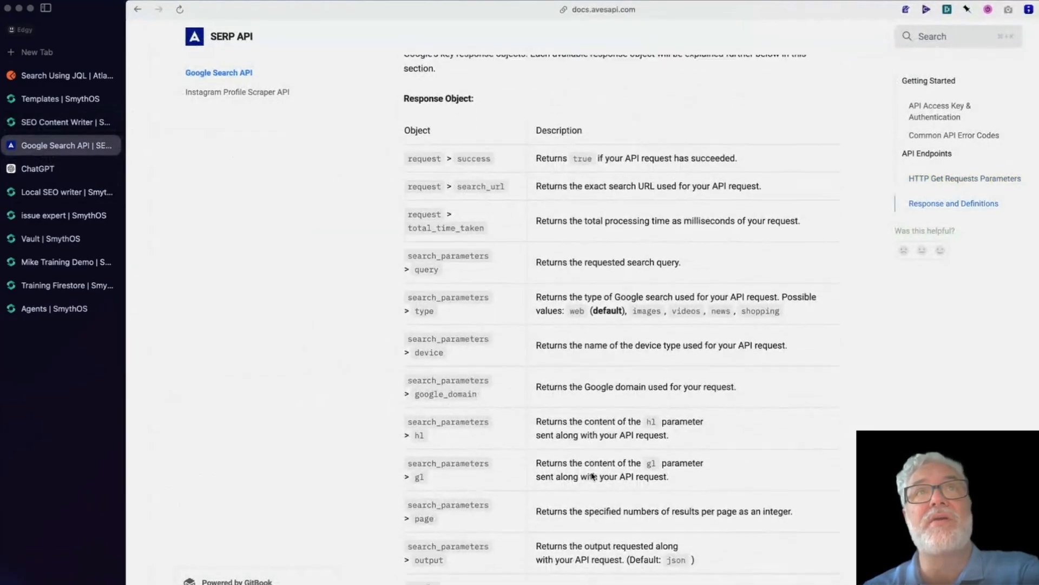
pyautogui.scroll(20, 590, 465)
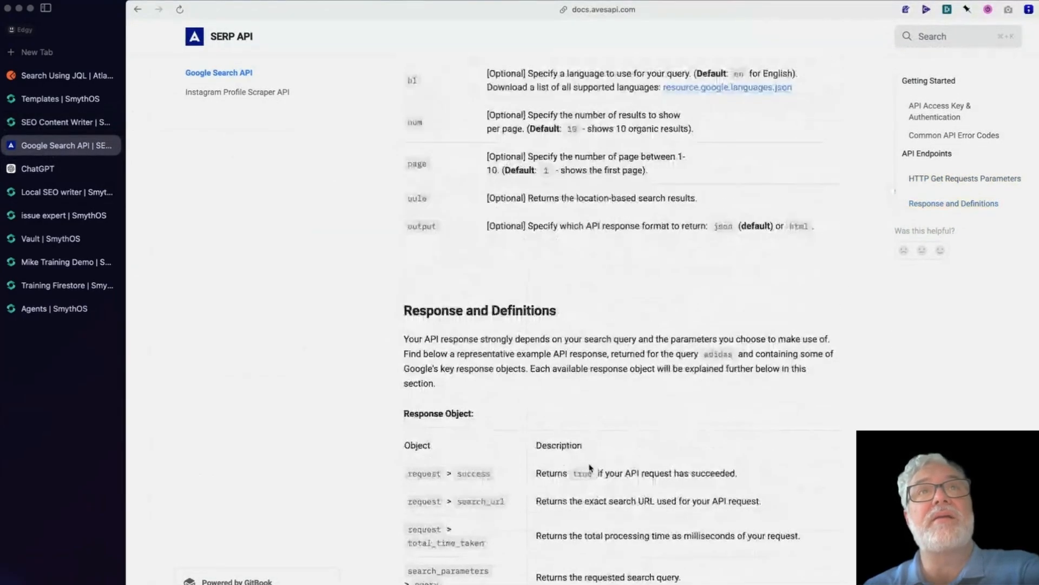
pyautogui.scroll(1, 590, 468)
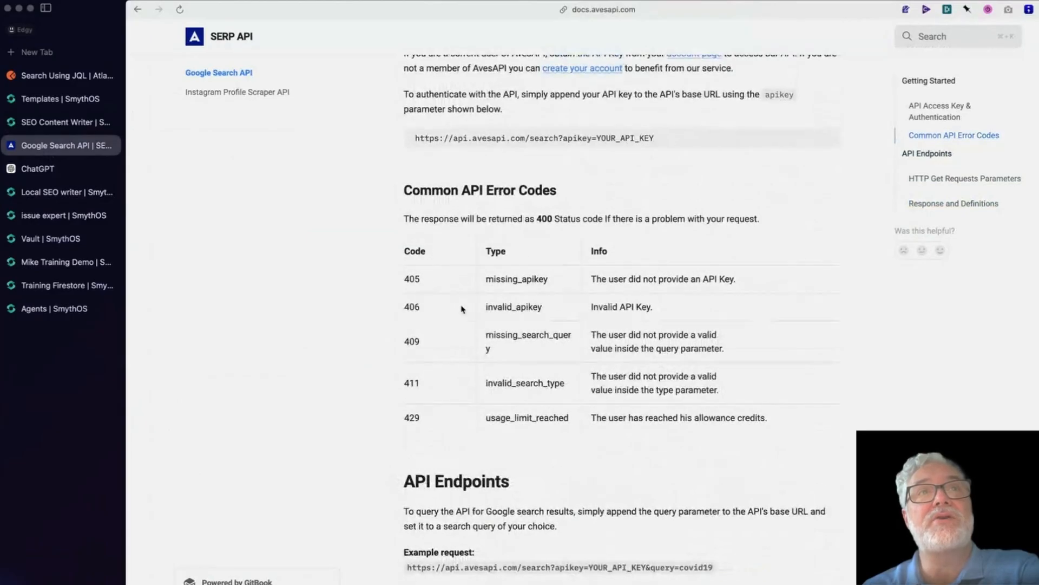
pyautogui.moveTo(386, 342); pyautogui.dragTo(672, 349)
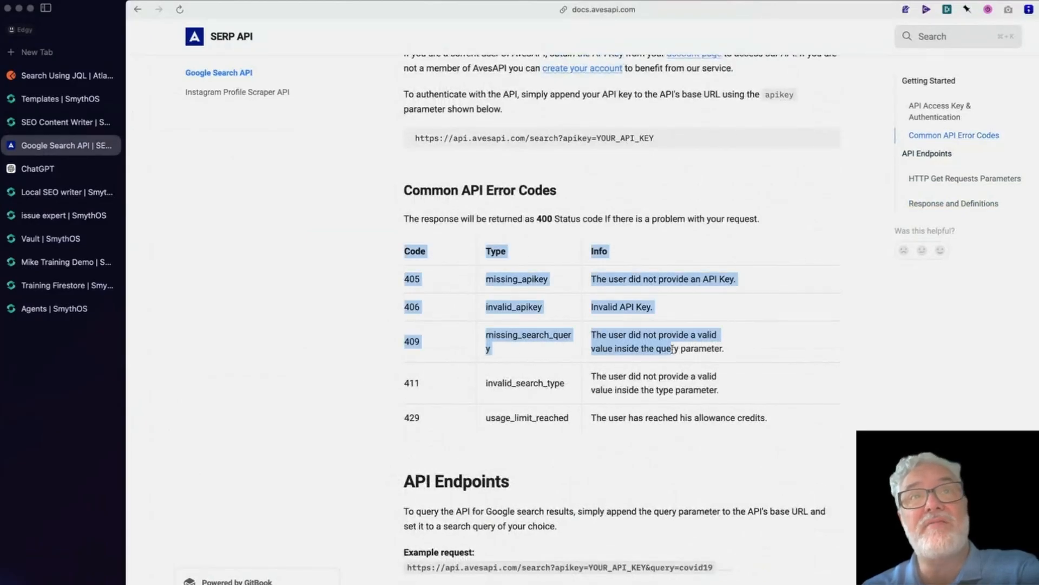
pyautogui.click(597, 337)
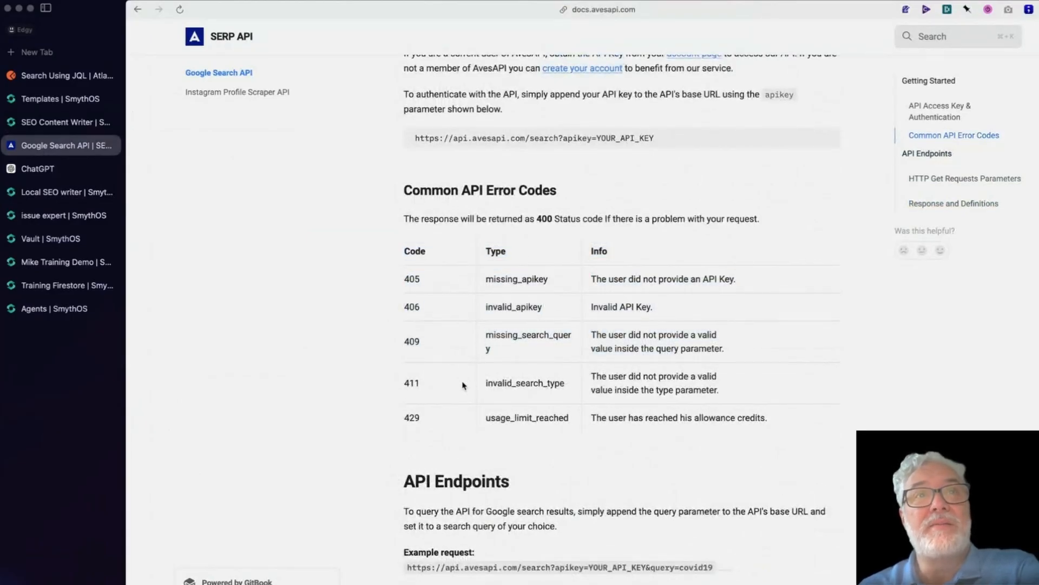
pyautogui.doubleClick(499, 384)
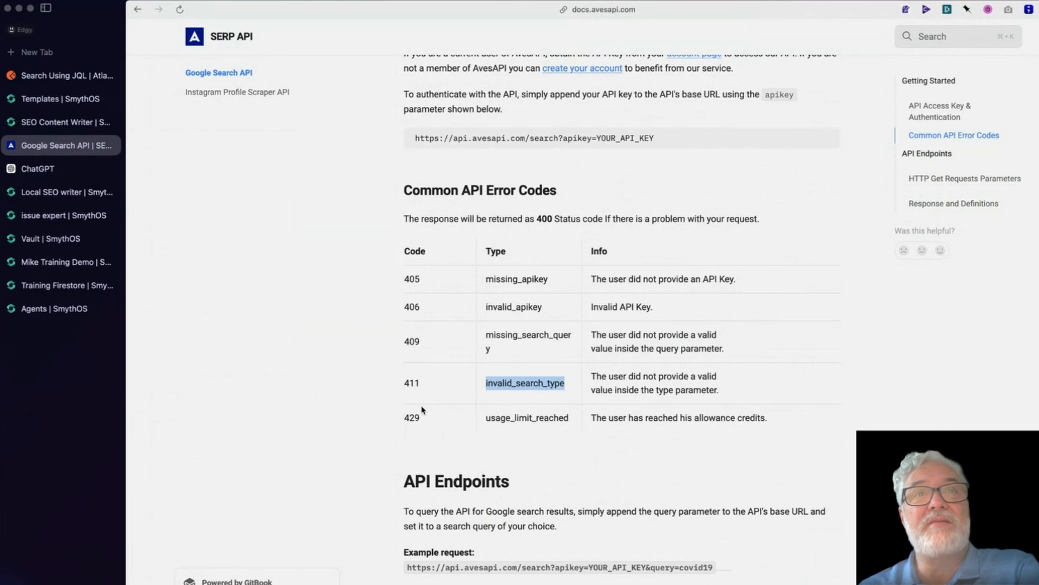
pyautogui.moveTo(399, 385); pyautogui.dragTo(462, 385)
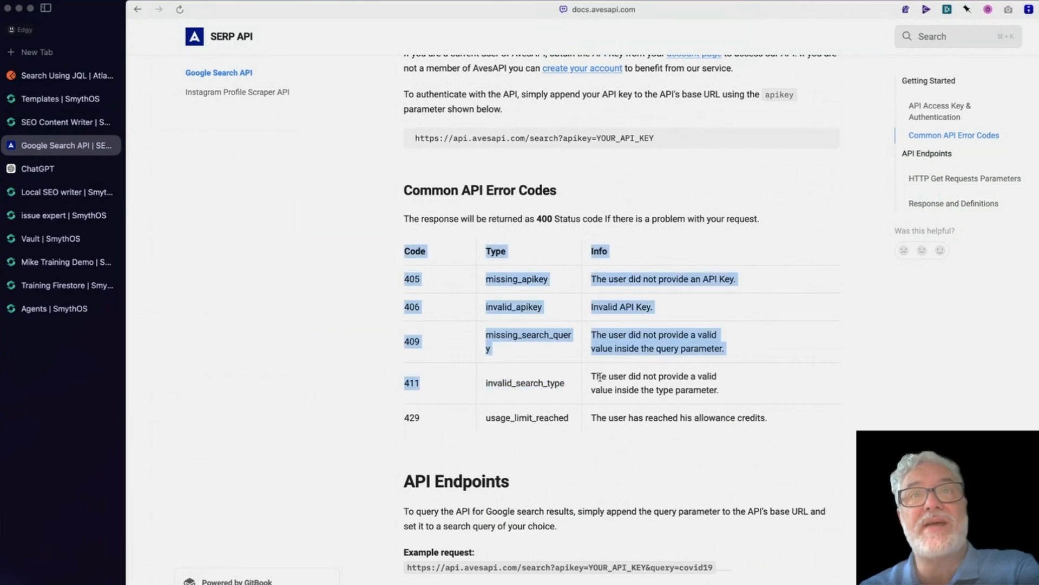
pyautogui.moveTo(599, 377); pyautogui.dragTo(726, 397)
pyautogui.click(725, 397)
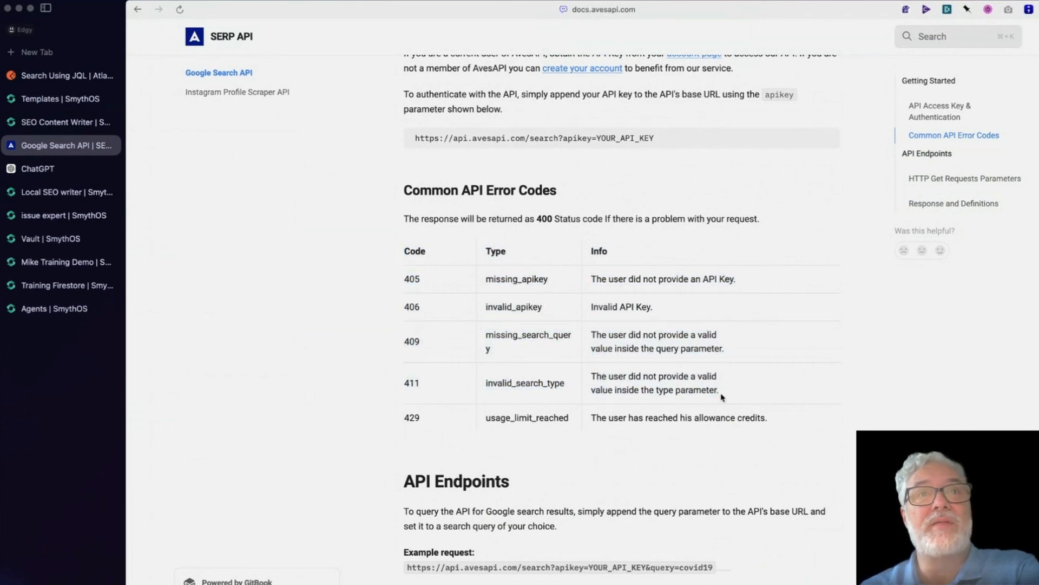
# Step: Read through the API endpoint section and the HTTP GET request parameters table for a search type parameter
pyautogui.scroll(-1, 675, 458)
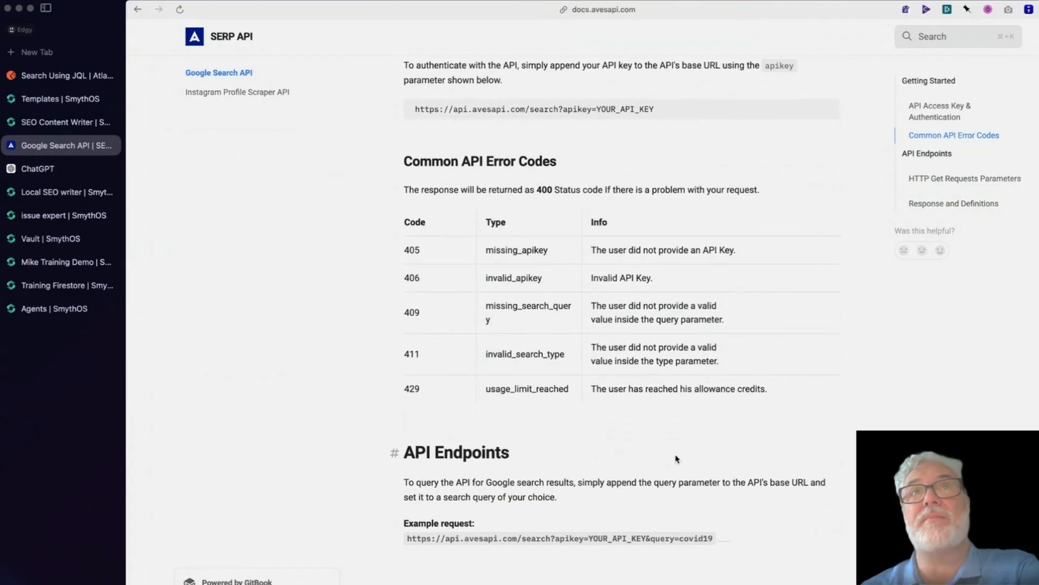
pyautogui.scroll(-10, 676, 461)
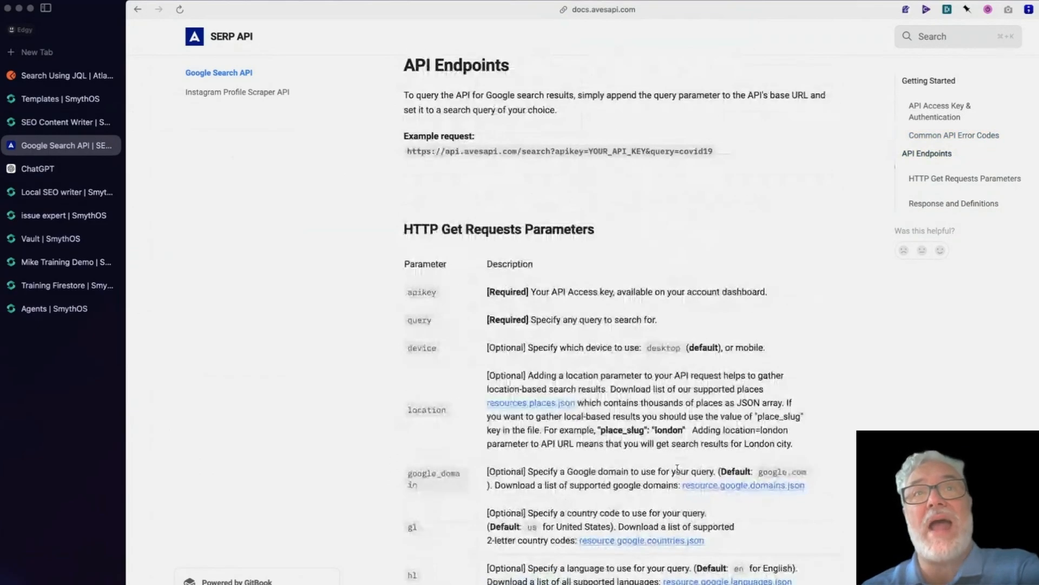
pyautogui.scroll(-6, 676, 469)
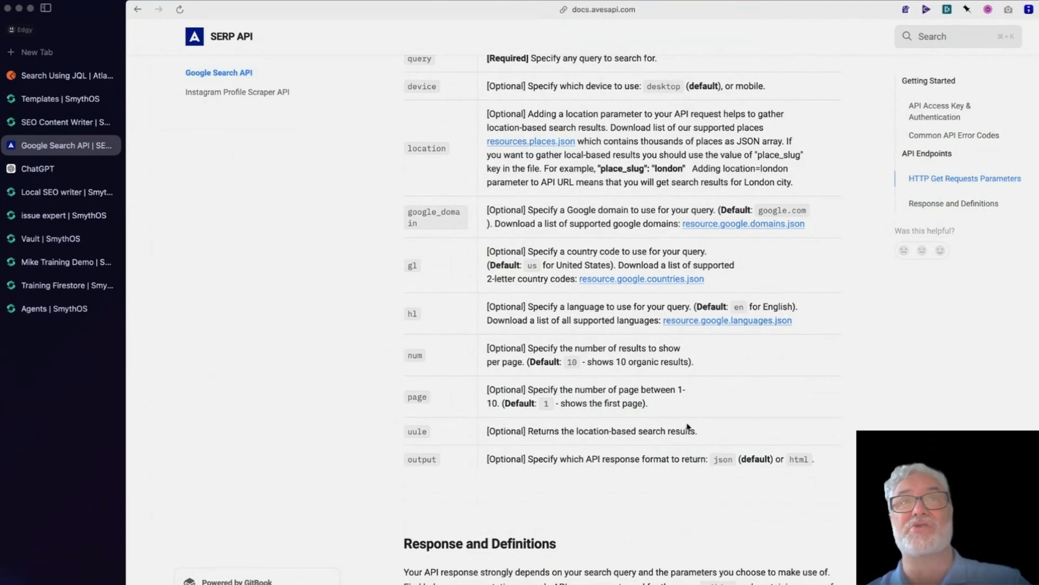
pyautogui.scroll(3, 623, 457)
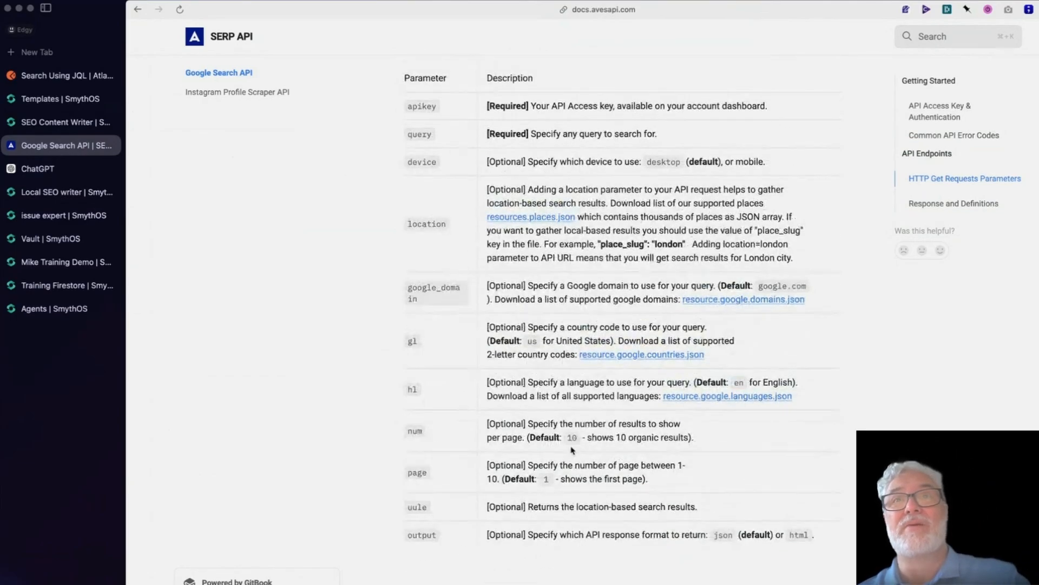
pyautogui.scroll(2, 572, 450)
pyautogui.scroll(1, 572, 450)
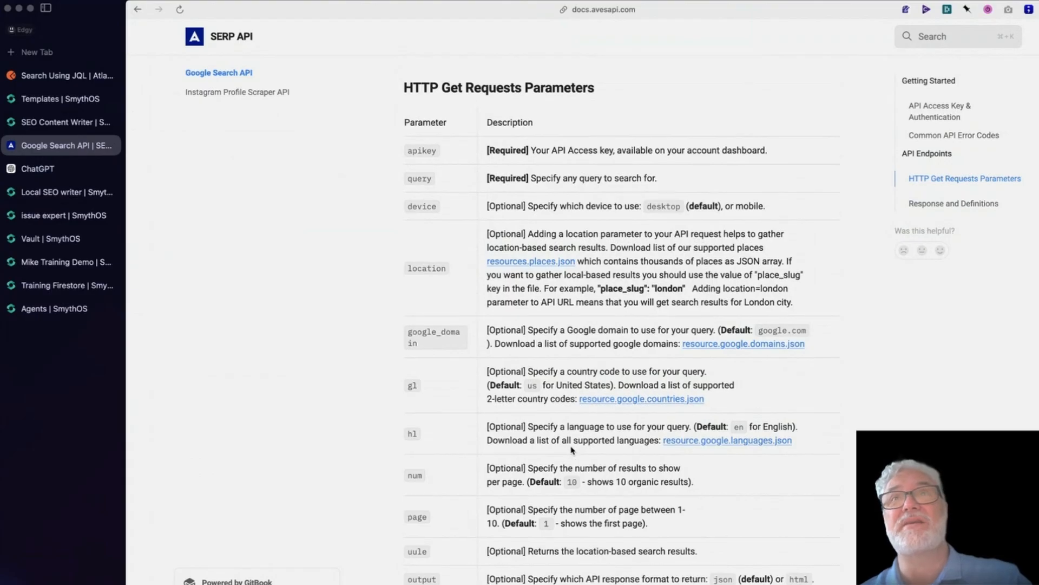
# Step: Recheck the documentation from the beginning and mark the required apikey and query parameters in the HTTP GET request table
pyautogui.scroll(15, 572, 449)
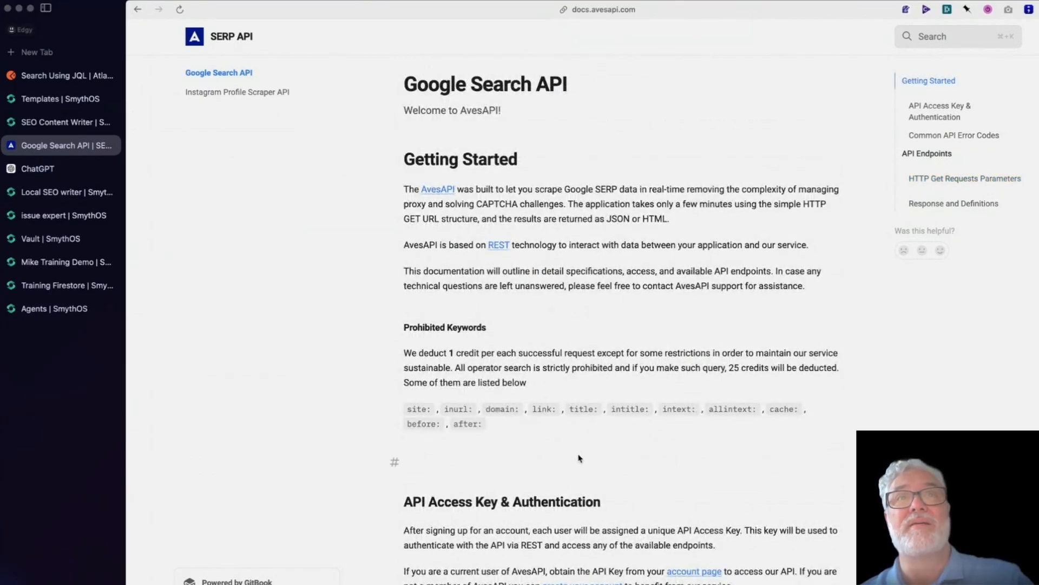
pyautogui.scroll(-12, 590, 462)
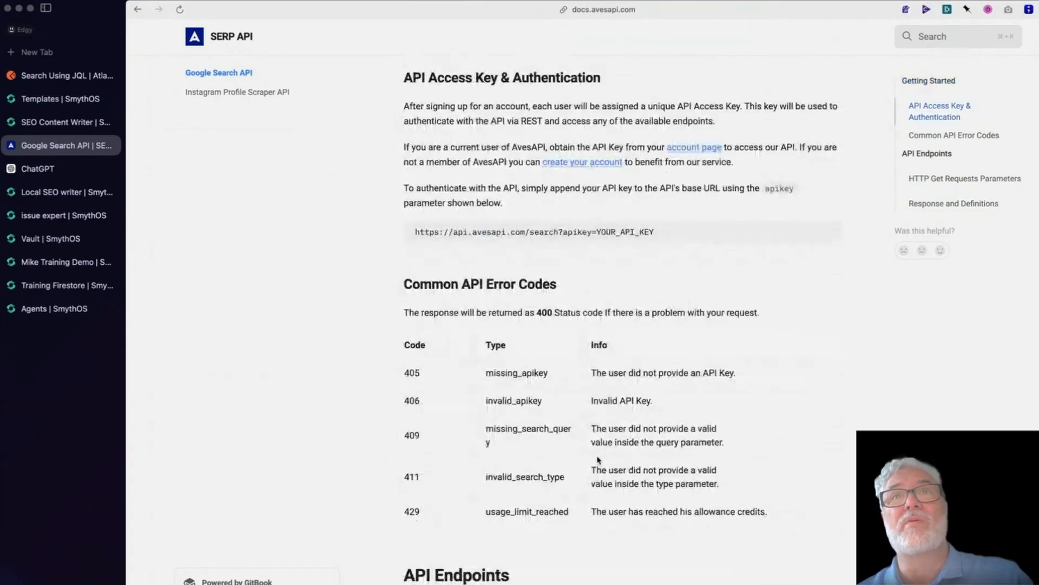
pyautogui.scroll(-5, 600, 461)
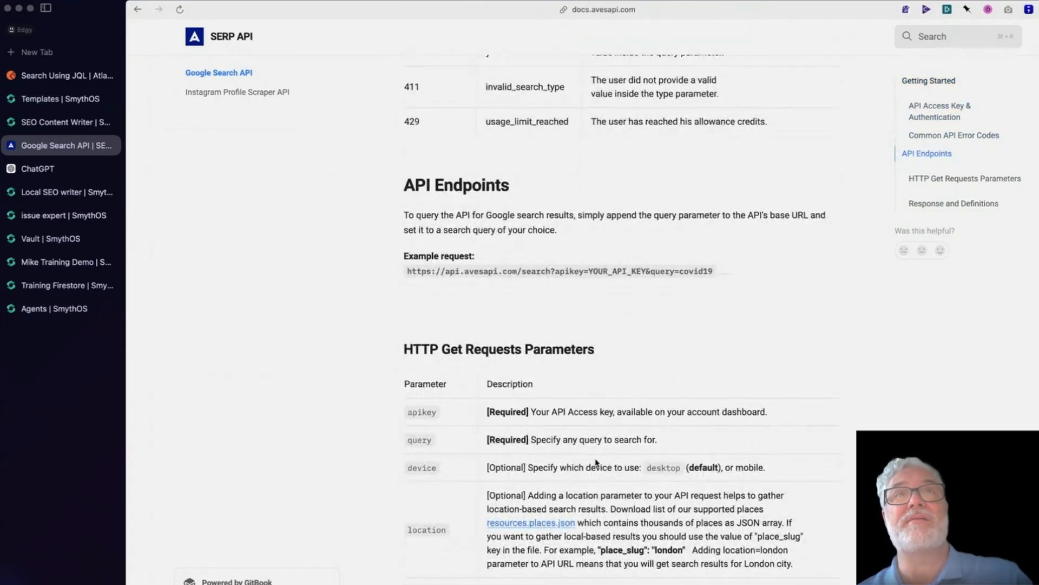
pyautogui.scroll(-3, 596, 462)
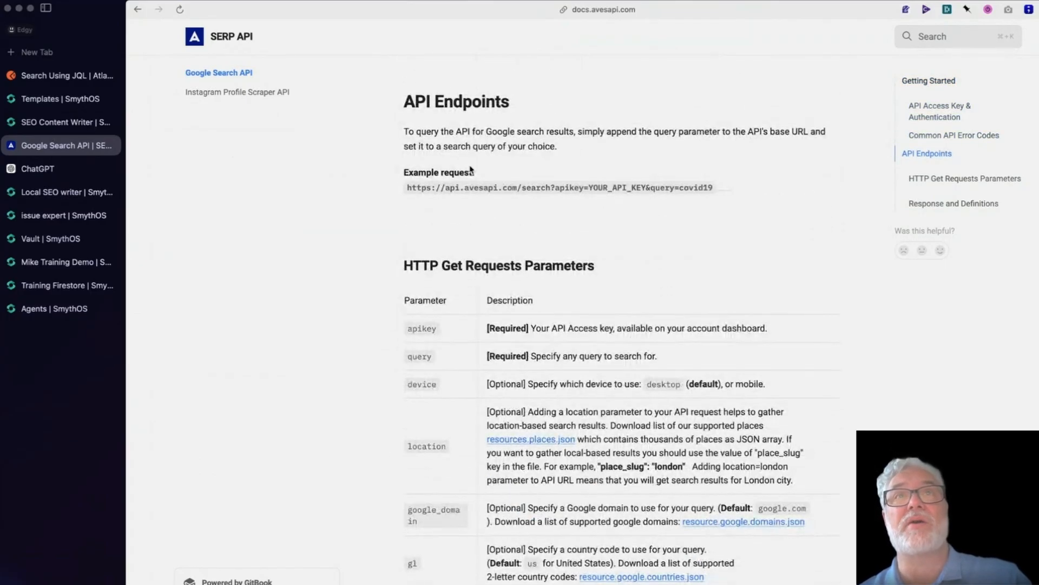
pyautogui.doubleClick(414, 329)
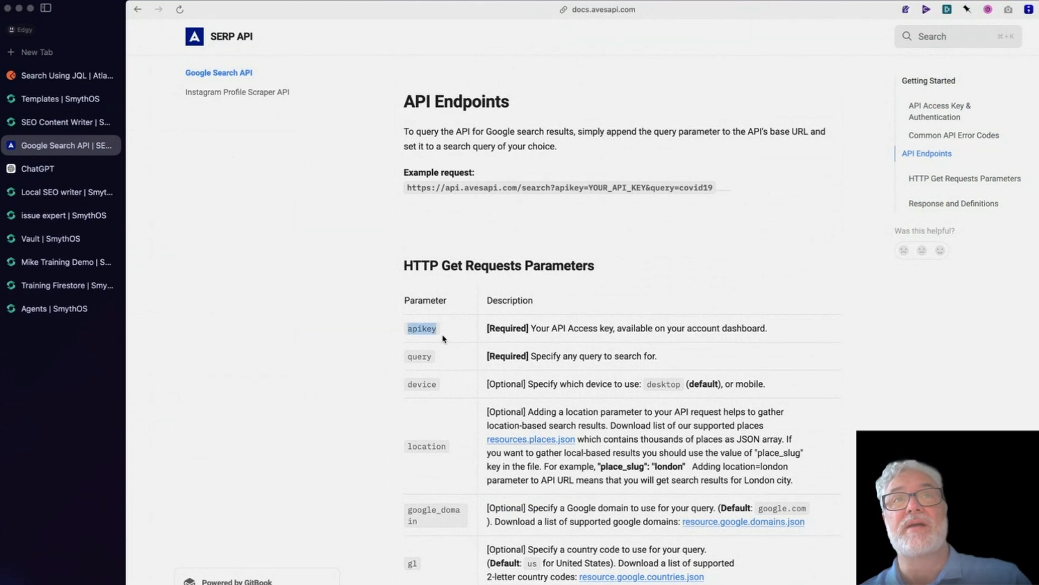
pyautogui.moveTo(409, 356); pyautogui.dragTo(478, 364)
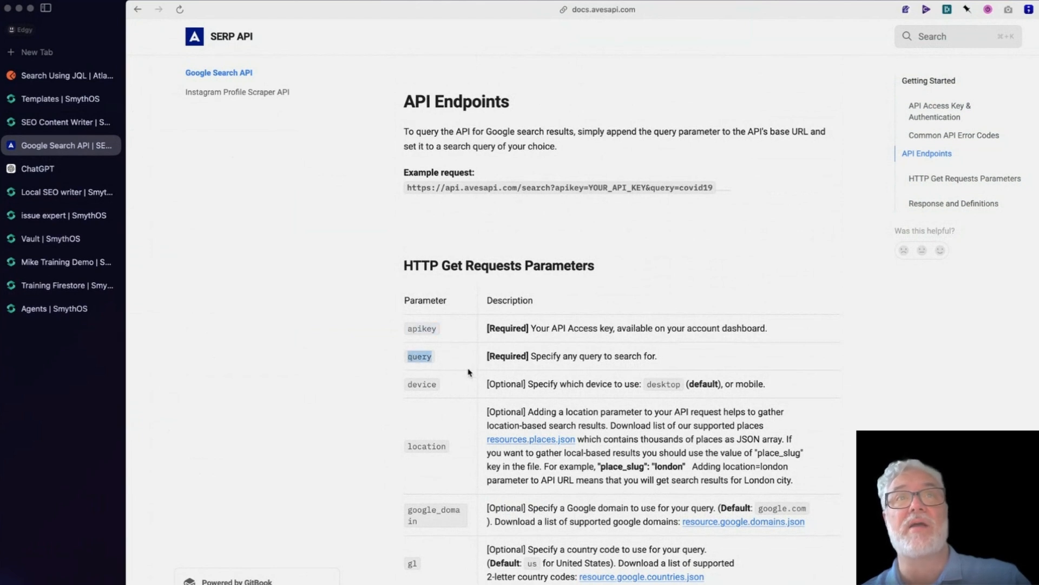
pyautogui.moveTo(406, 330); pyautogui.dragTo(443, 332)
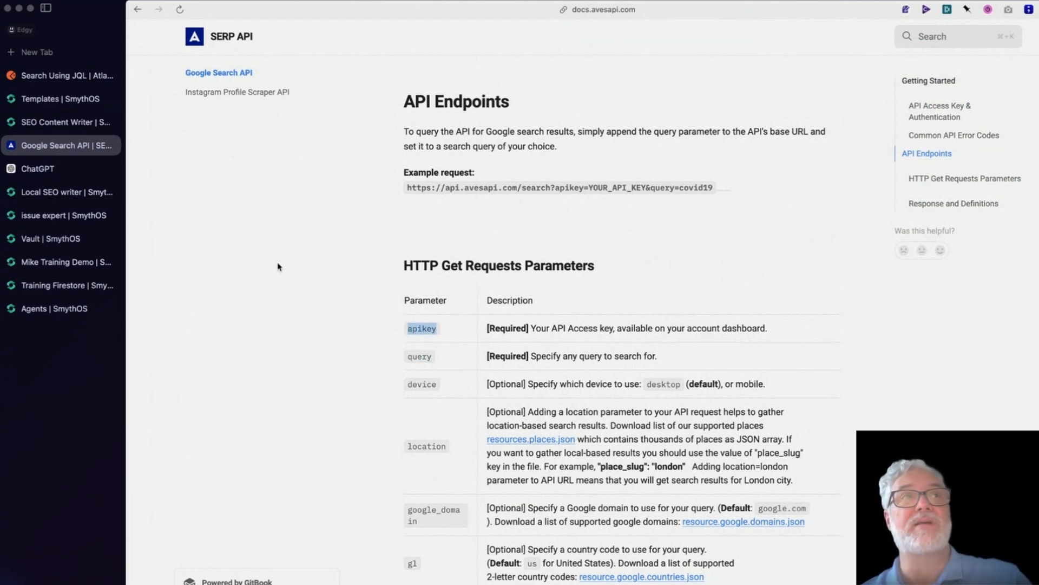
# Step: Return to the SEO Content Writer agent, close the debug log and open the APICall component's settings
pyautogui.click(69, 123)
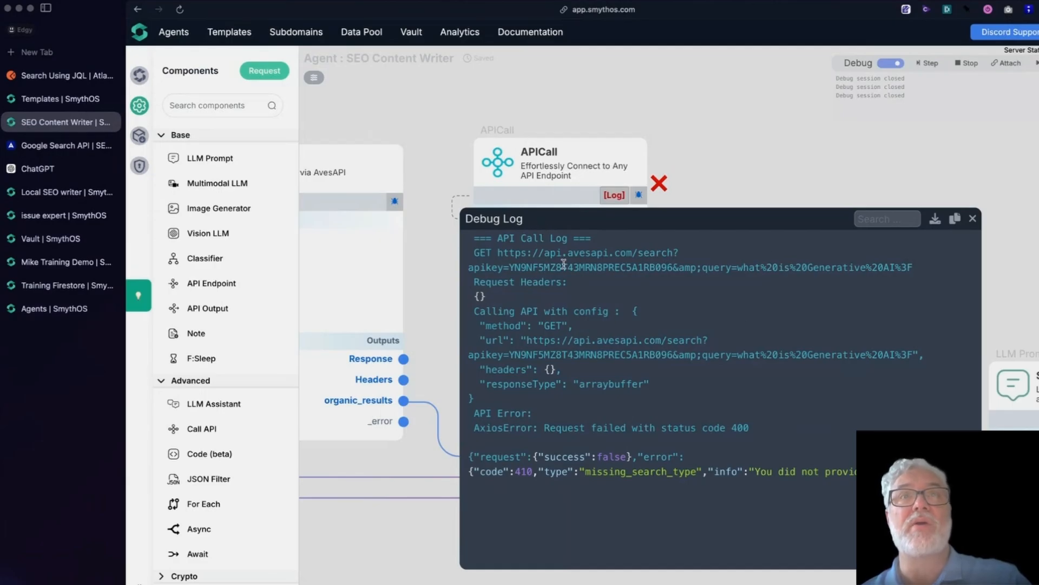
pyautogui.click(973, 220)
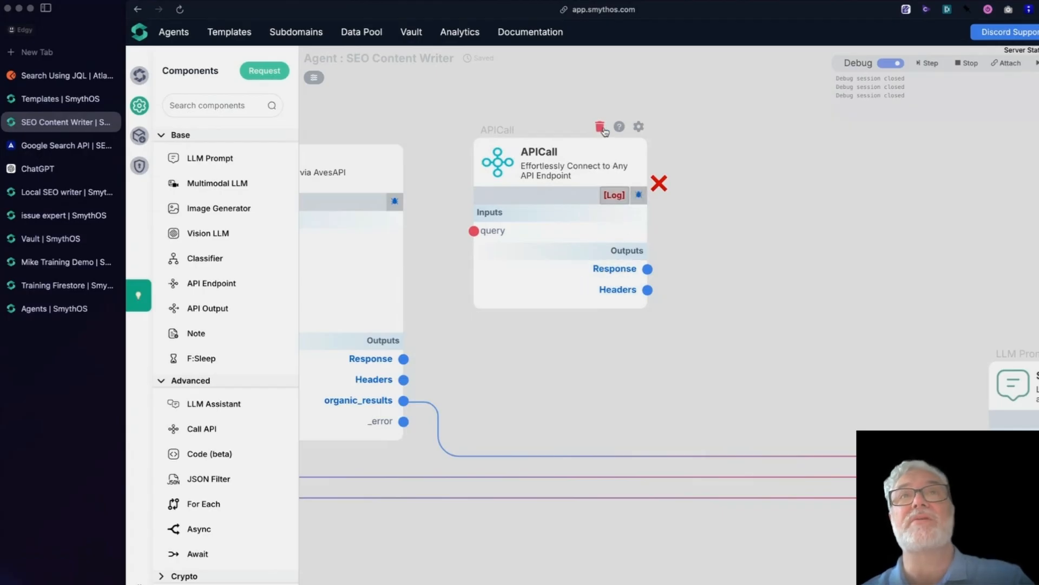
pyautogui.moveTo(637, 132)
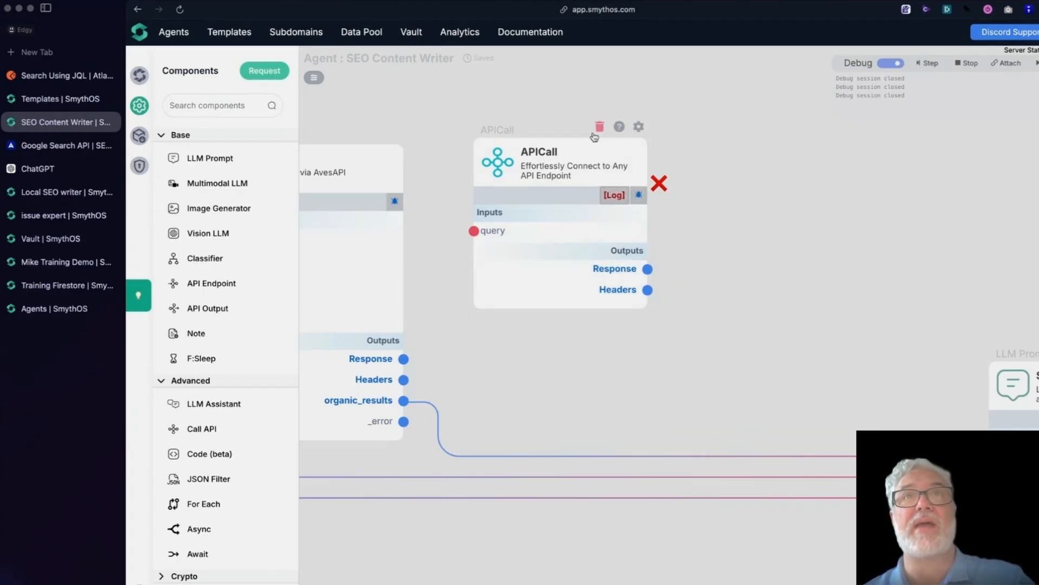
pyautogui.click(639, 128)
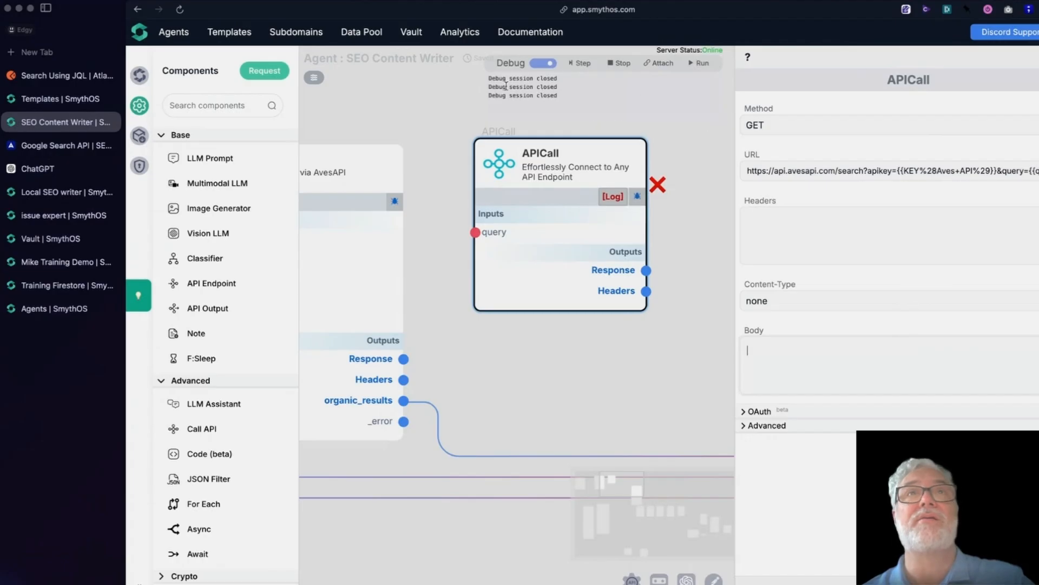
# Step: Turn debug mode off, add an output named _error to the APICall component and close its settings
pyautogui.click(543, 62)
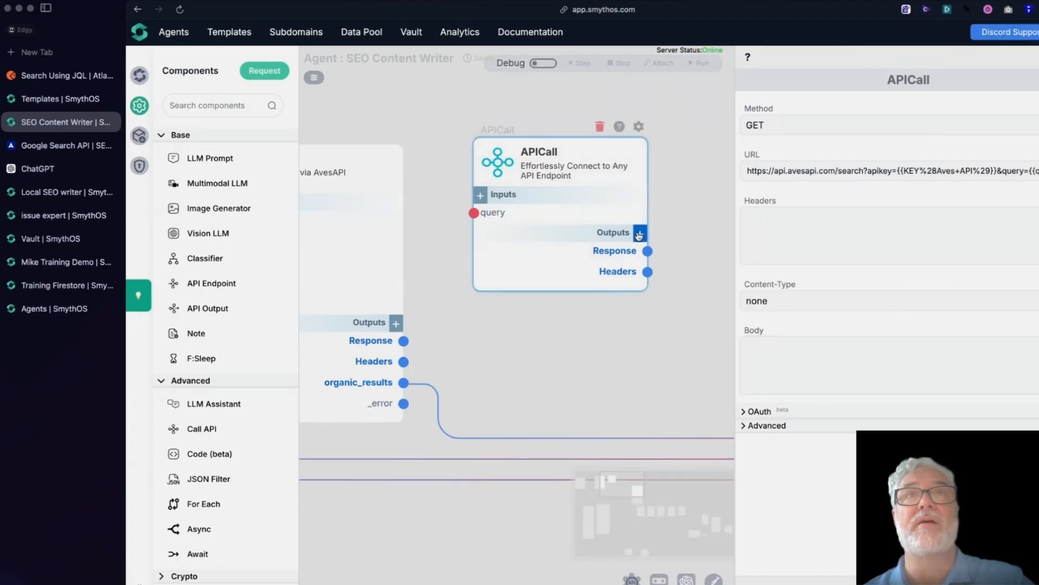
pyautogui.click(640, 233)
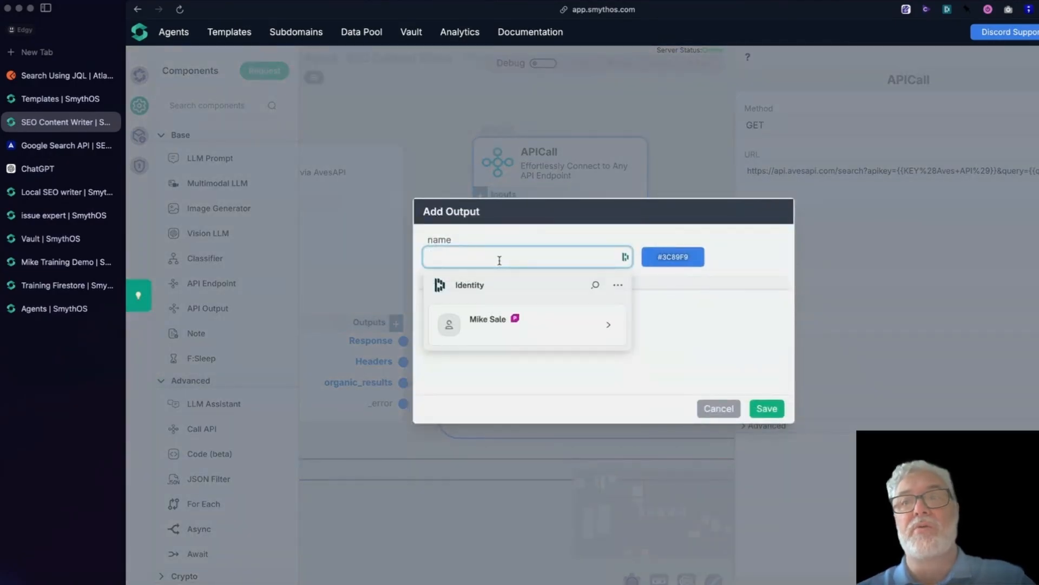
pyautogui.write('i')
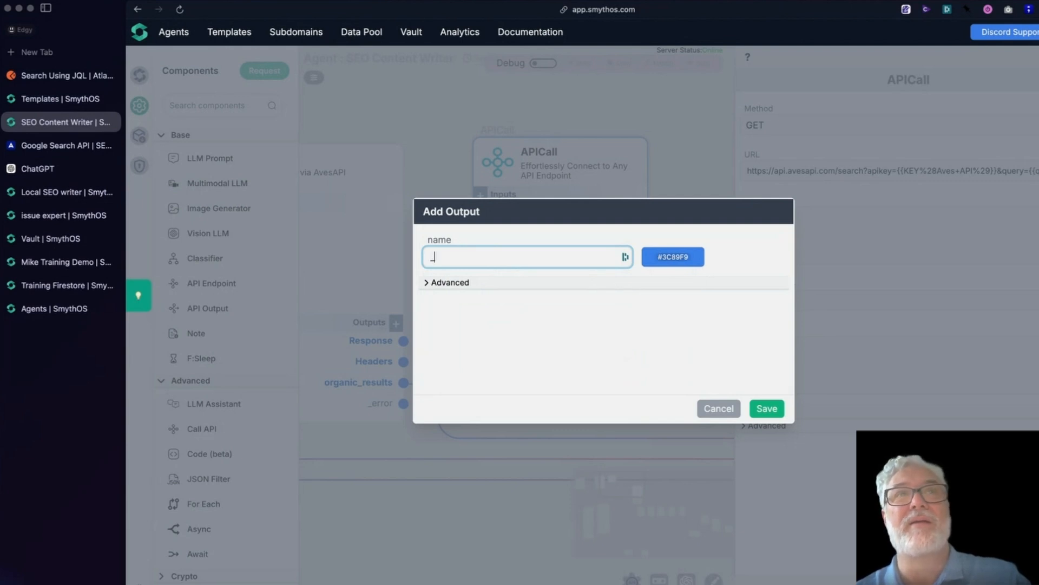
pyautogui.write('error')
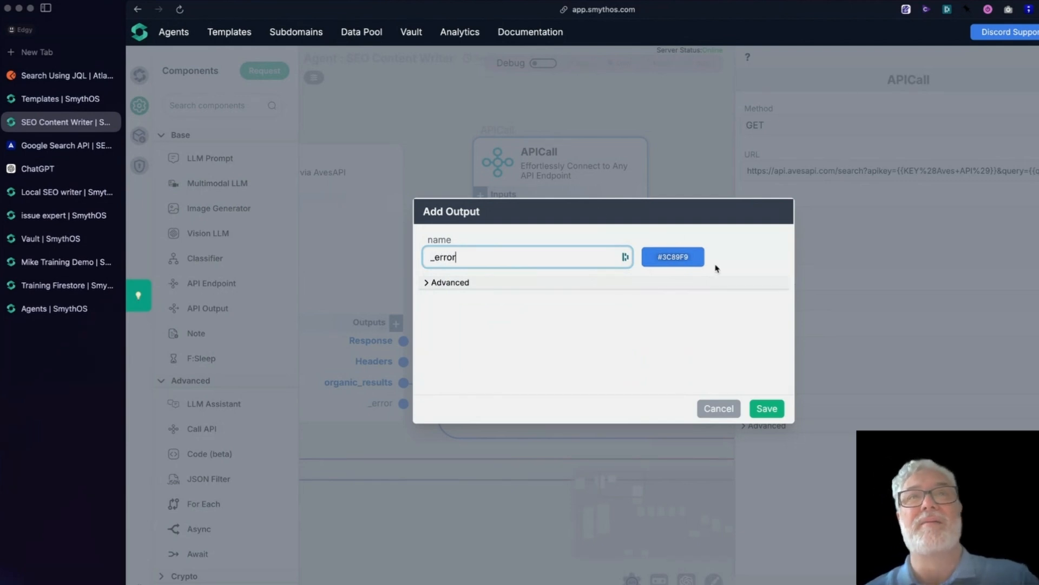
pyautogui.click(757, 414)
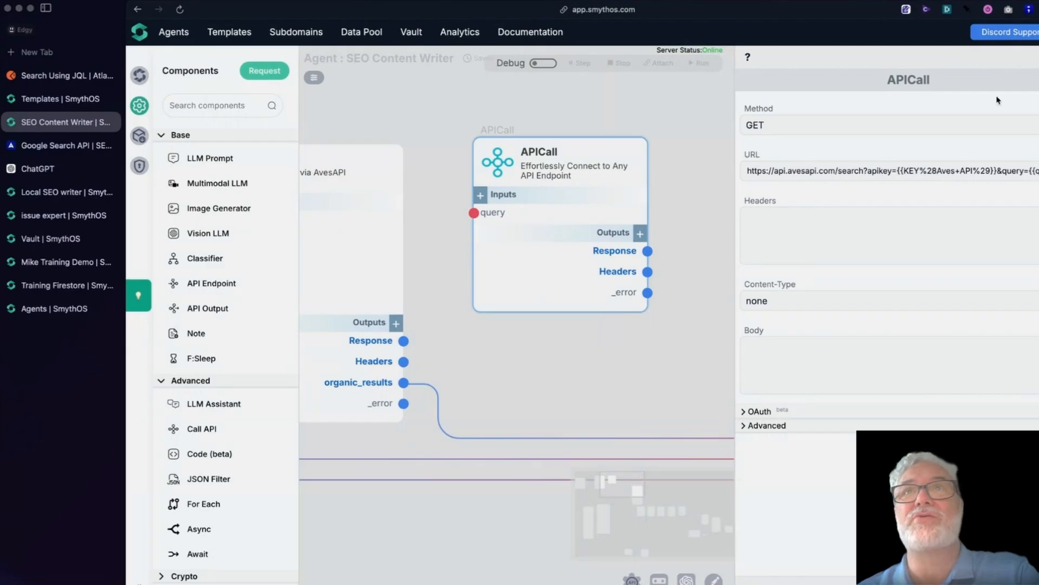
pyautogui.click(1038, 57)
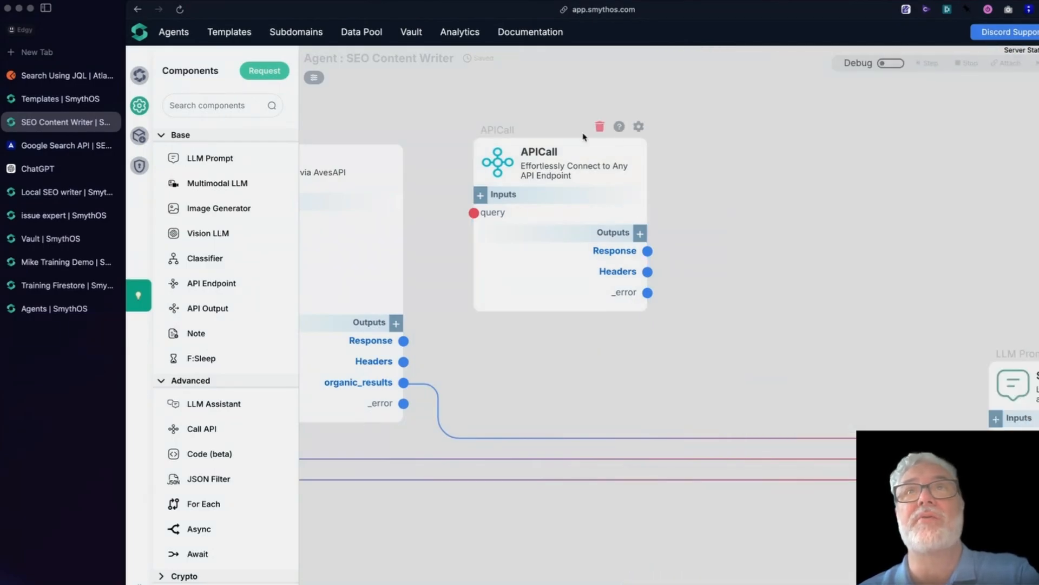
# Step: Turn debug mode back on and step through the APICall component with the query "what is Generative AI?"
pyautogui.click(888, 64)
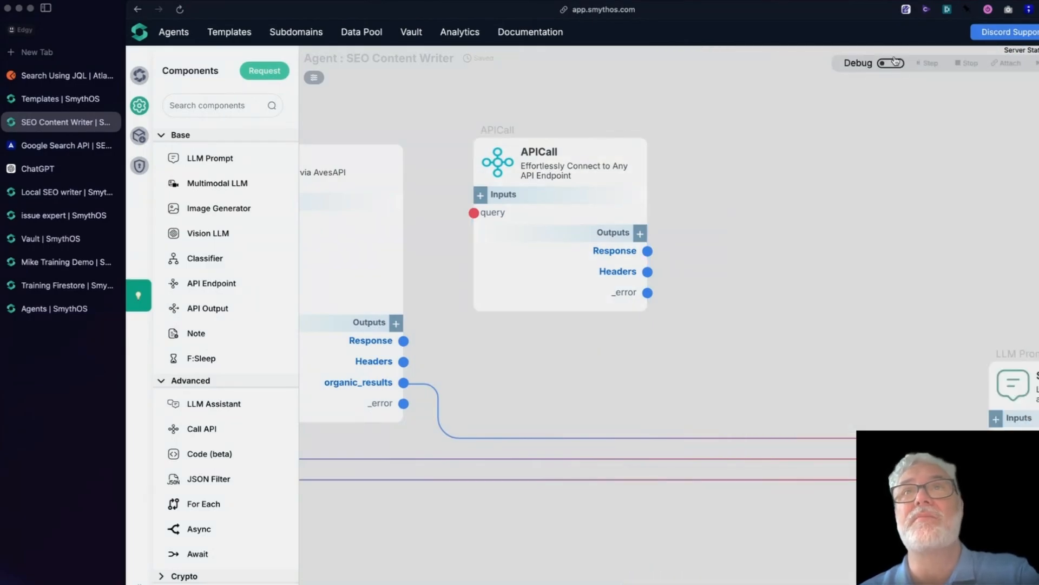
pyautogui.click(640, 194)
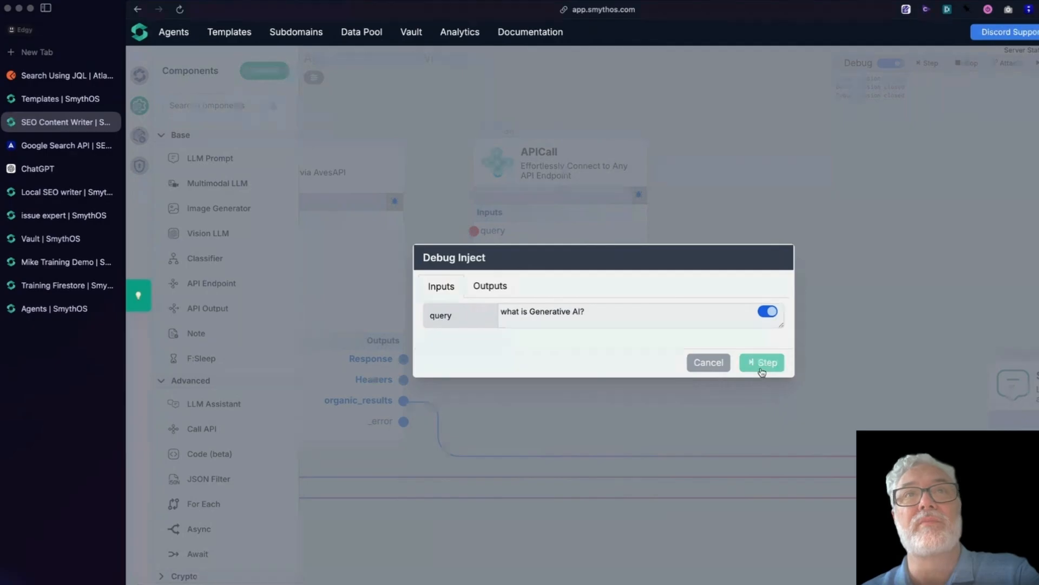
pyautogui.click(765, 362)
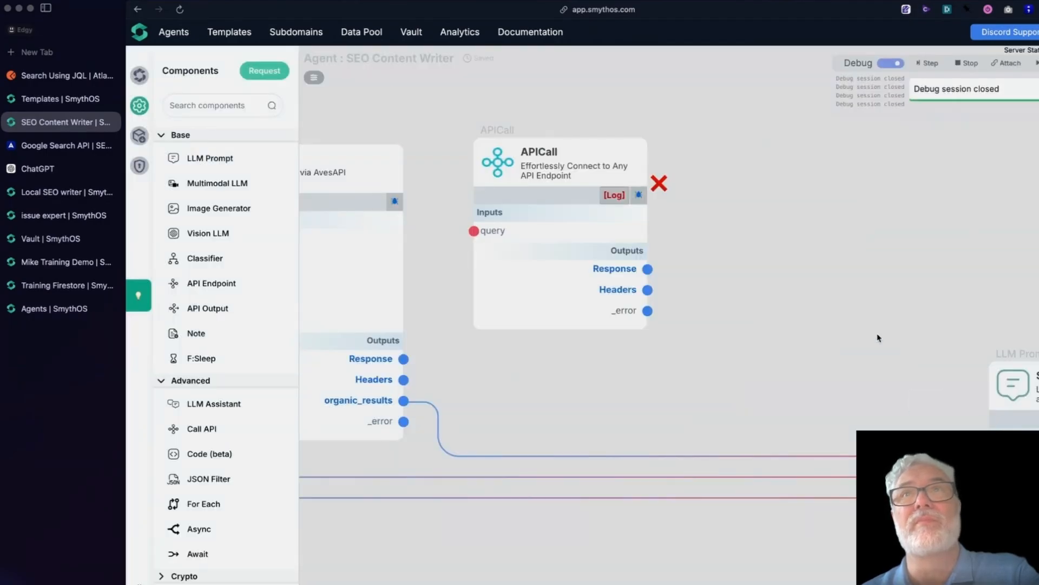
# Step: Open the APICall component's new debug log, reposition it to read the full error line, and close it
pyautogui.click(614, 195)
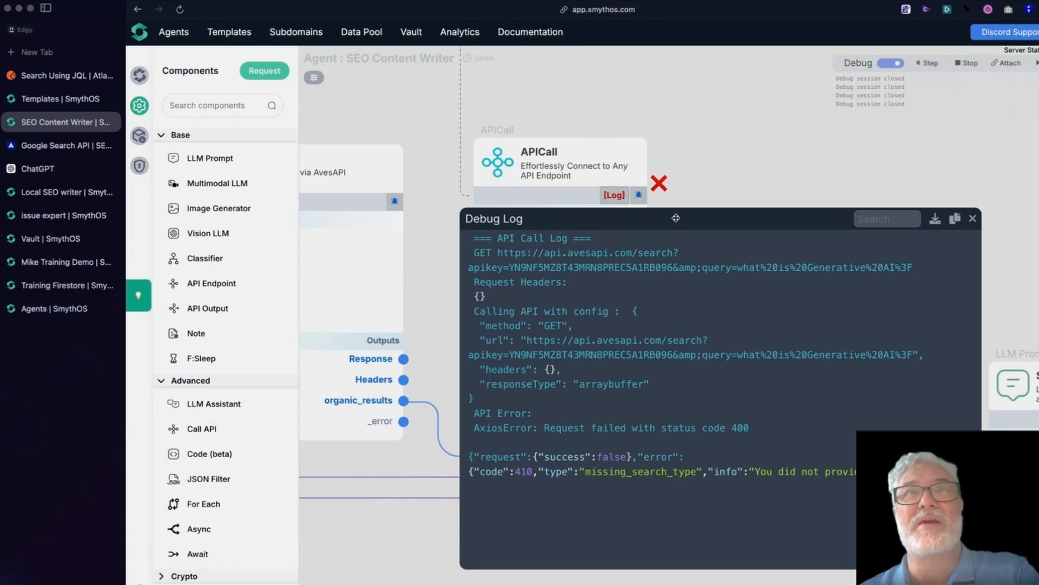
pyautogui.moveTo(677, 221); pyautogui.dragTo(562, 132)
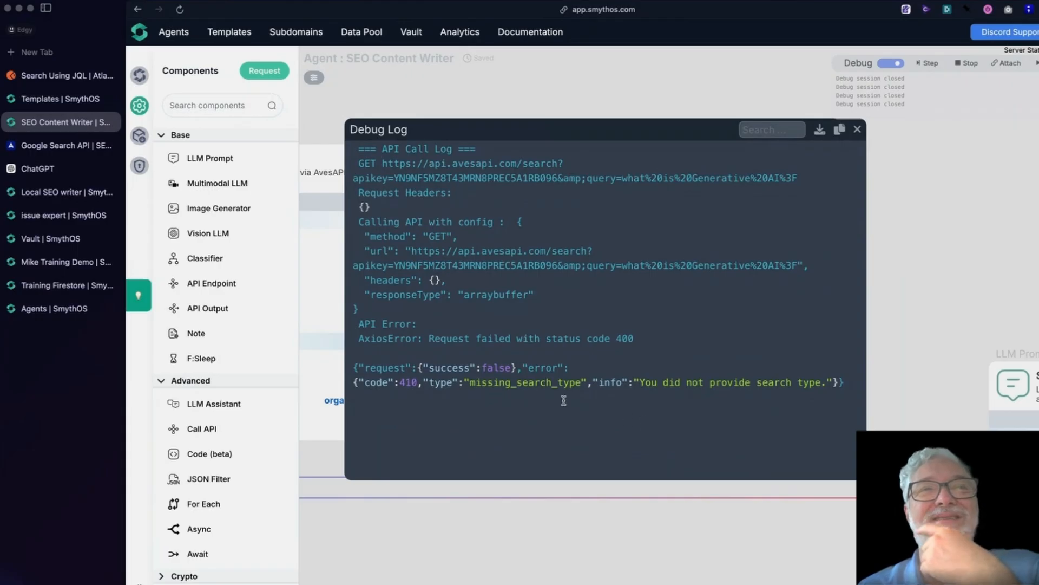
pyautogui.moveTo(384, 382); pyautogui.dragTo(832, 382)
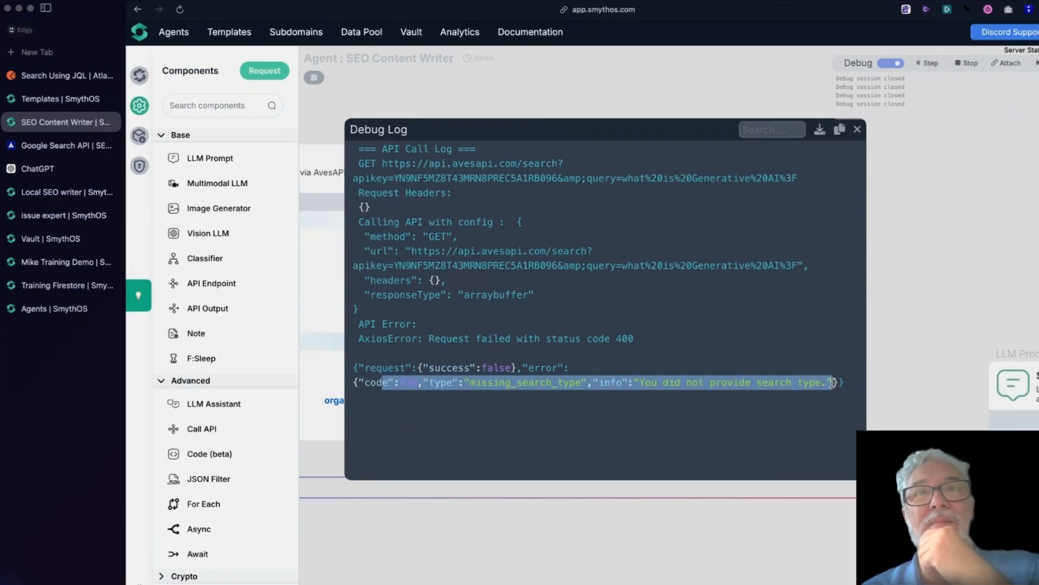
pyautogui.click(857, 130)
# Step: Review the APICall component's settings alongside the neighbouring Google SERP component, then close the settings
pyautogui.moveTo(530, 378); pyautogui.dragTo(750, 436)
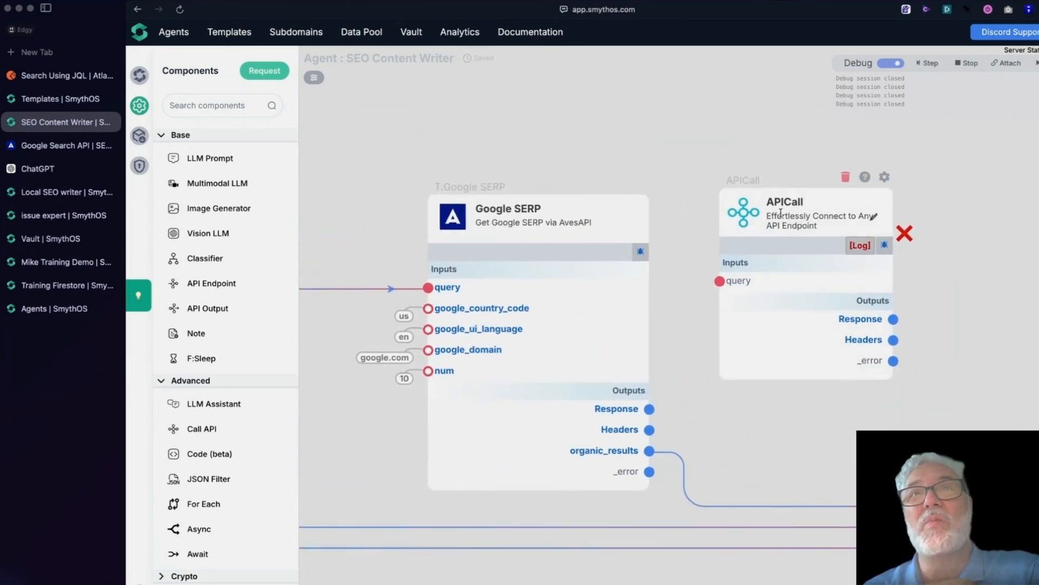
pyautogui.click(741, 218)
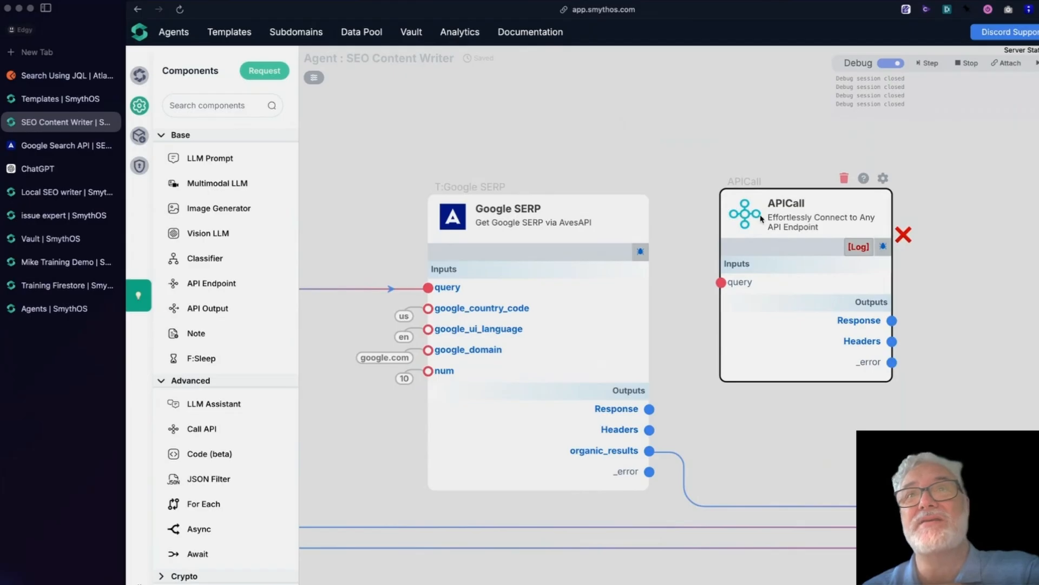
pyautogui.click(882, 178)
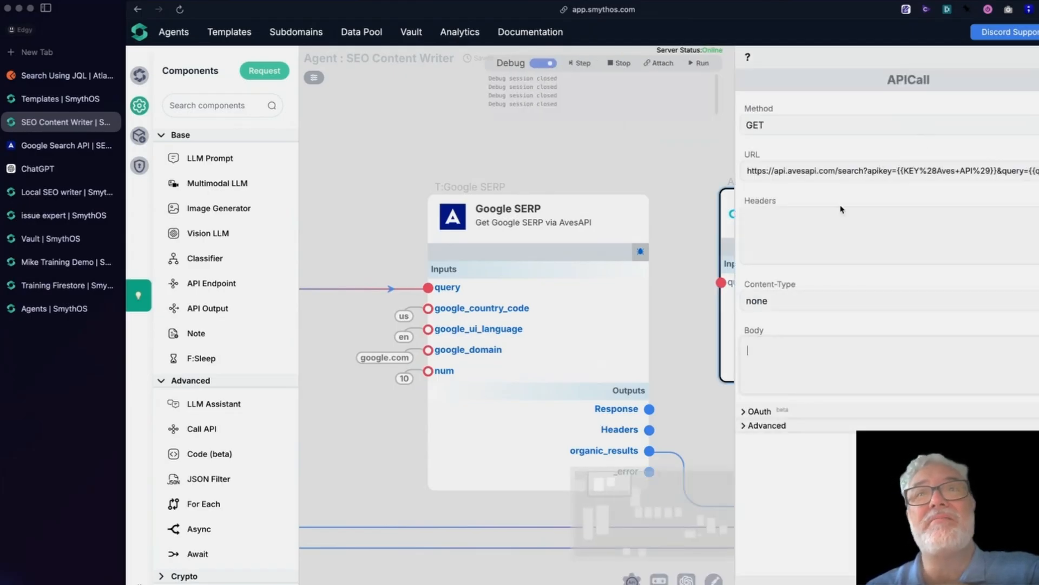
pyautogui.click(554, 257)
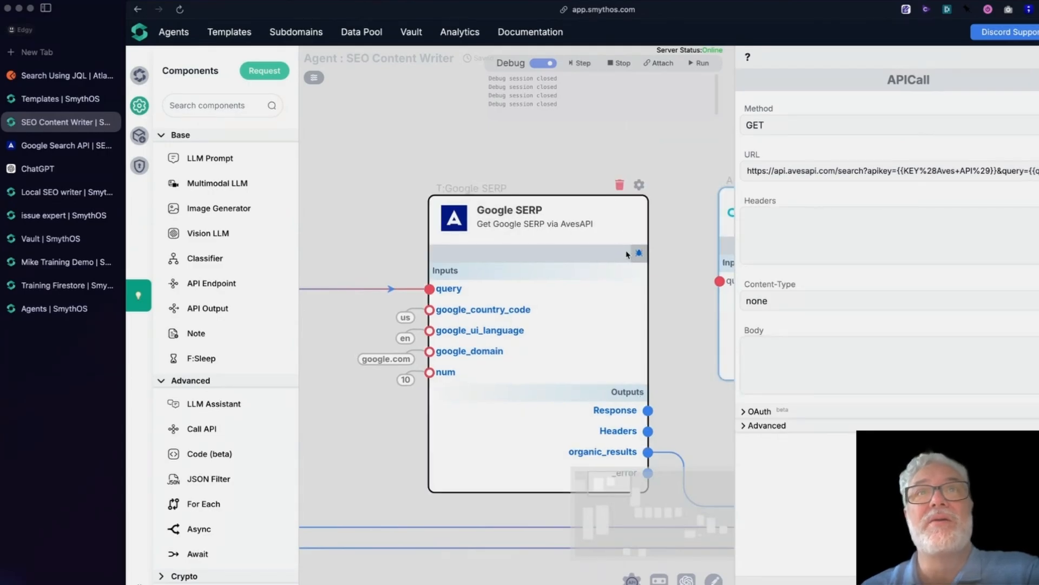
pyautogui.click(1033, 88)
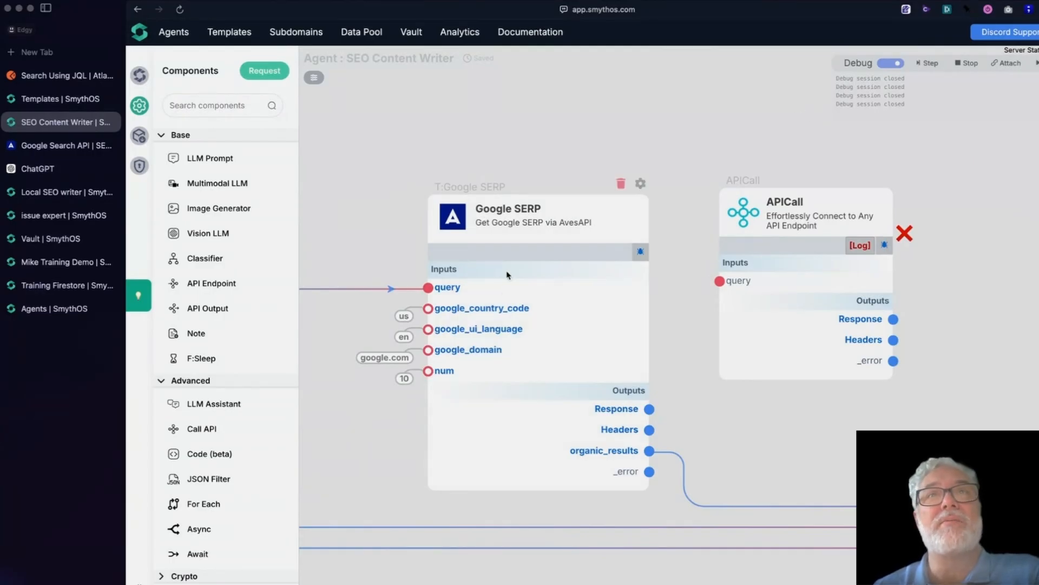
# Step: Run the Google SERP component in debug with the query "generative ai common business cases" and open its debug log
pyautogui.click(637, 251)
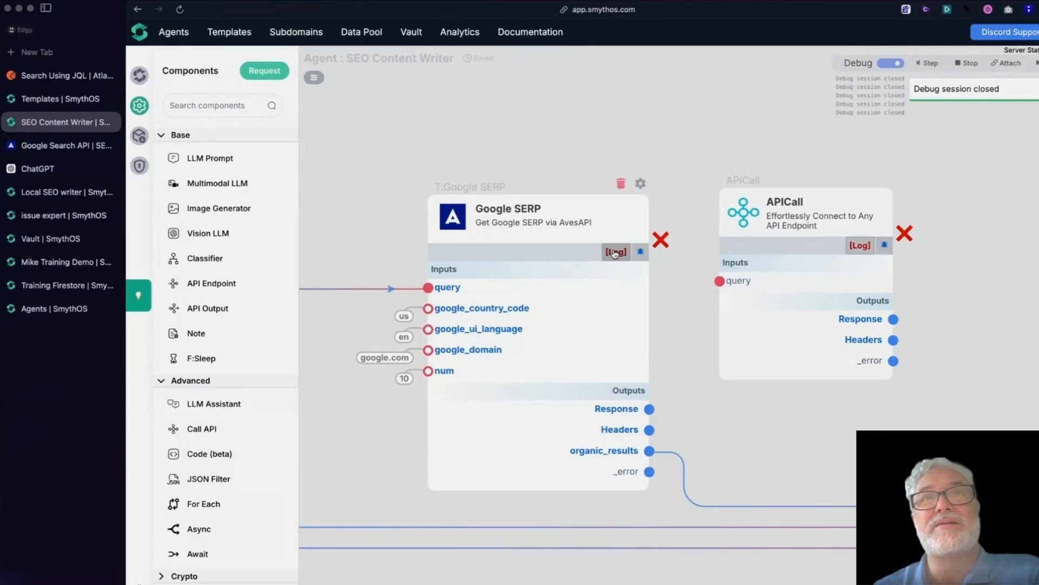
pyautogui.click(615, 183)
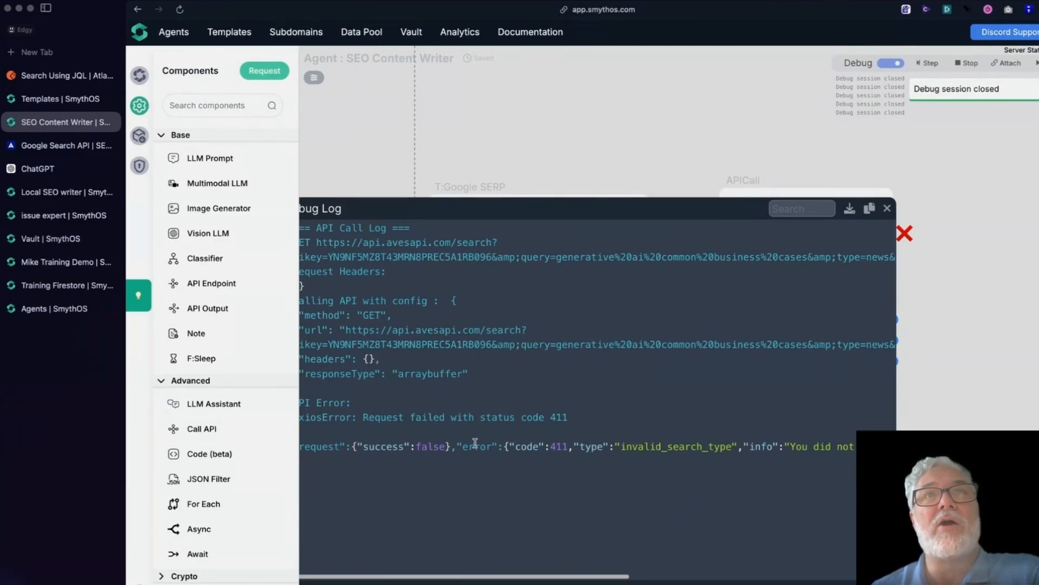
# Step: Reposition the Google SERP component's debug log, copy the type=news parameter from its request URL, and close the log
pyautogui.moveTo(485, 207); pyautogui.dragTo(531, 169)
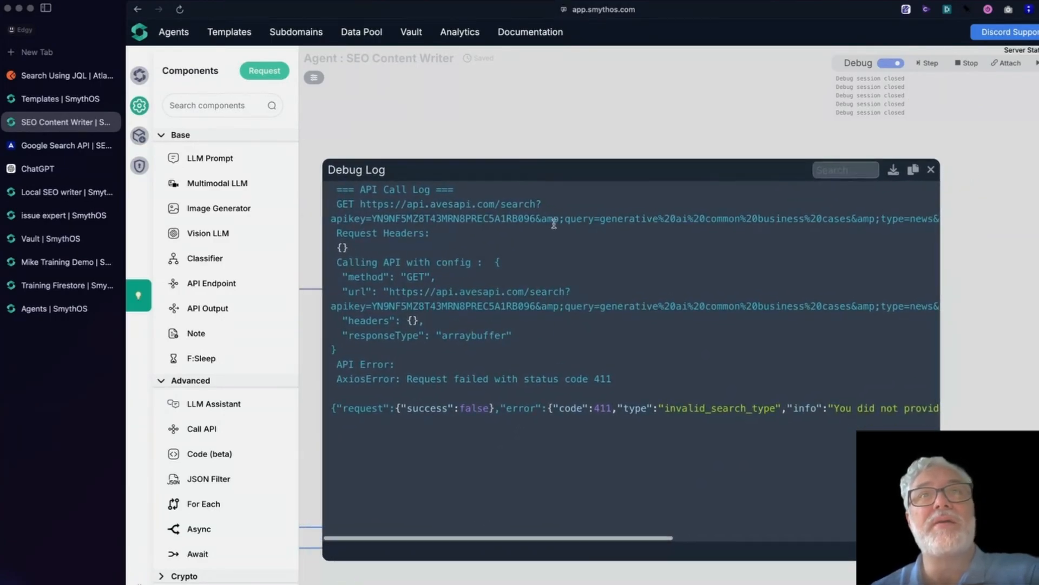
pyautogui.moveTo(594, 218); pyautogui.dragTo(449, 216)
pyautogui.click(511, 228)
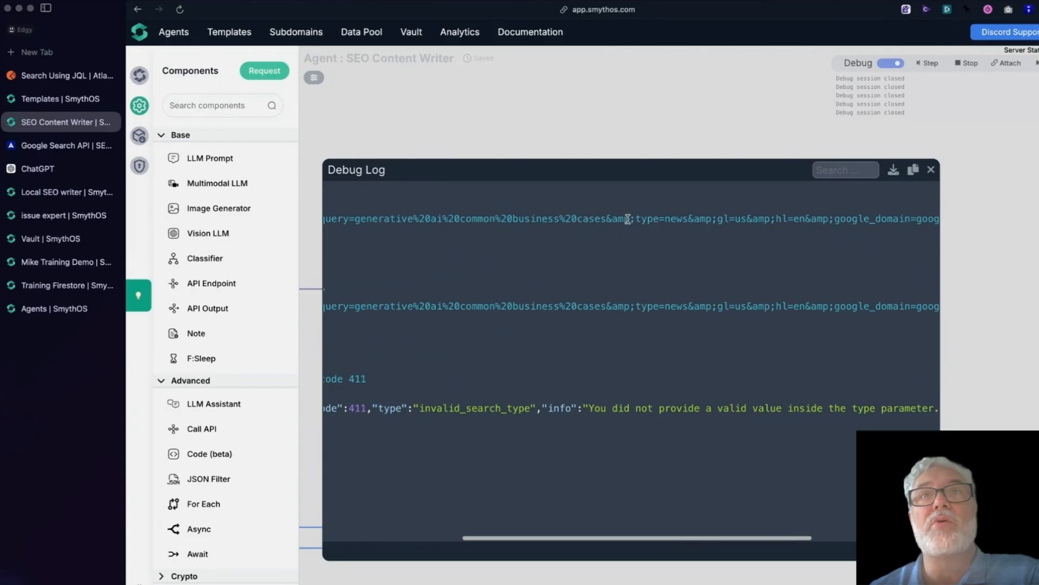
pyautogui.moveTo(639, 218); pyautogui.dragTo(686, 218)
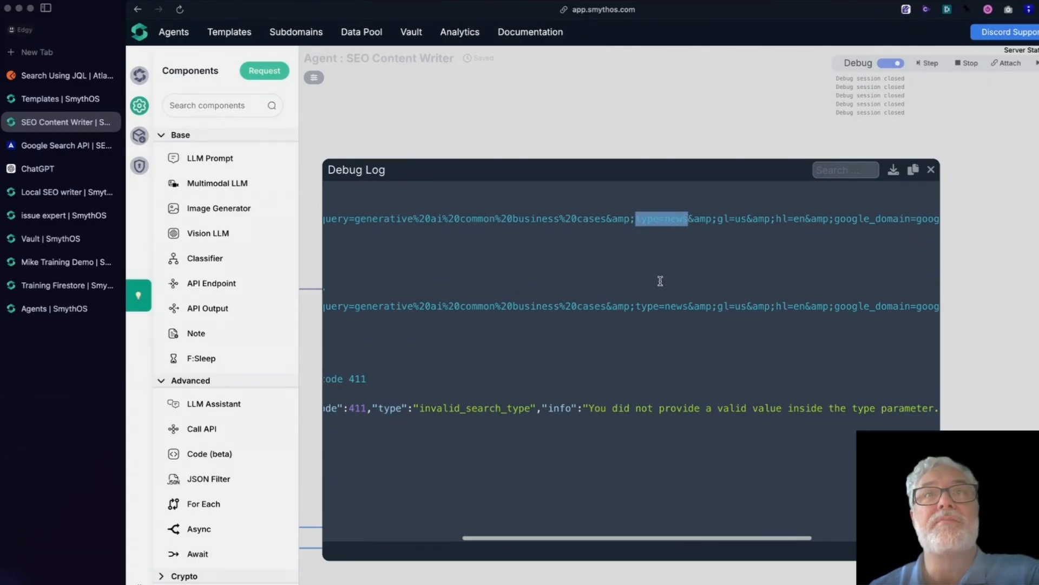
pyautogui.rightClick(658, 220)
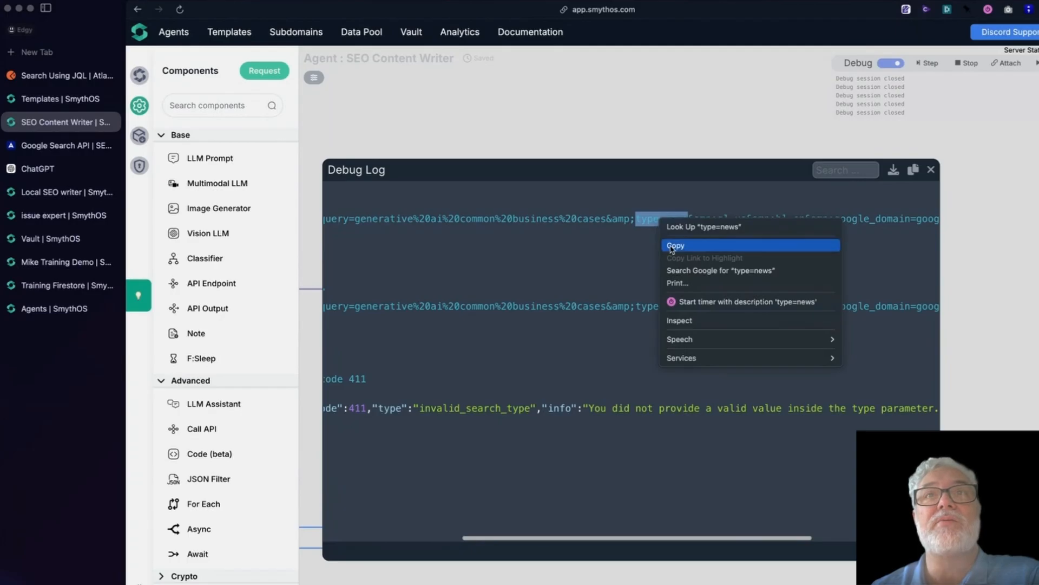
pyautogui.click(684, 244)
pyautogui.click(932, 170)
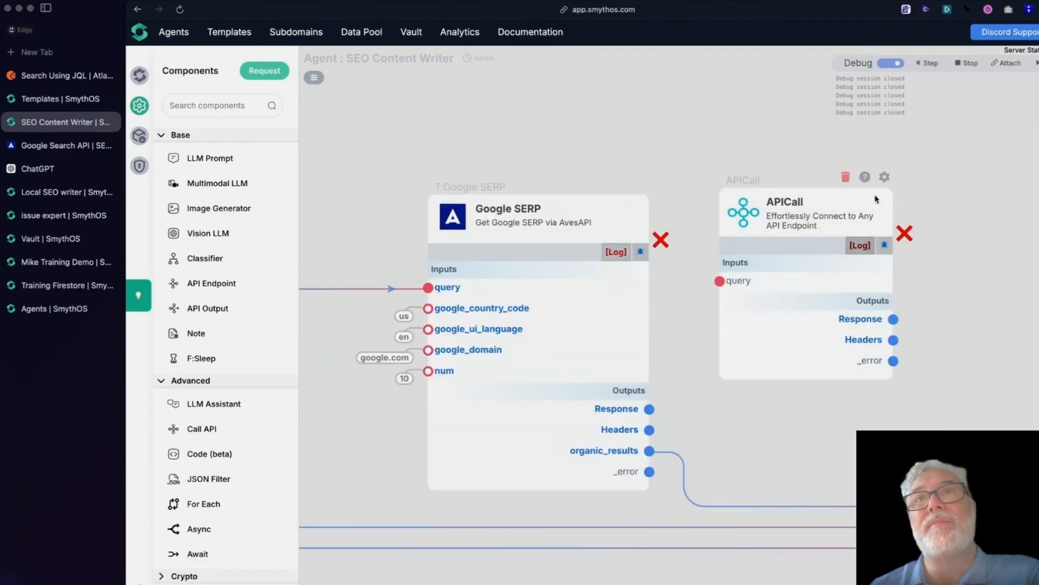
# Step: Add a query parameter named type with the value web to the APICall component's URL and save it
pyautogui.click(884, 177)
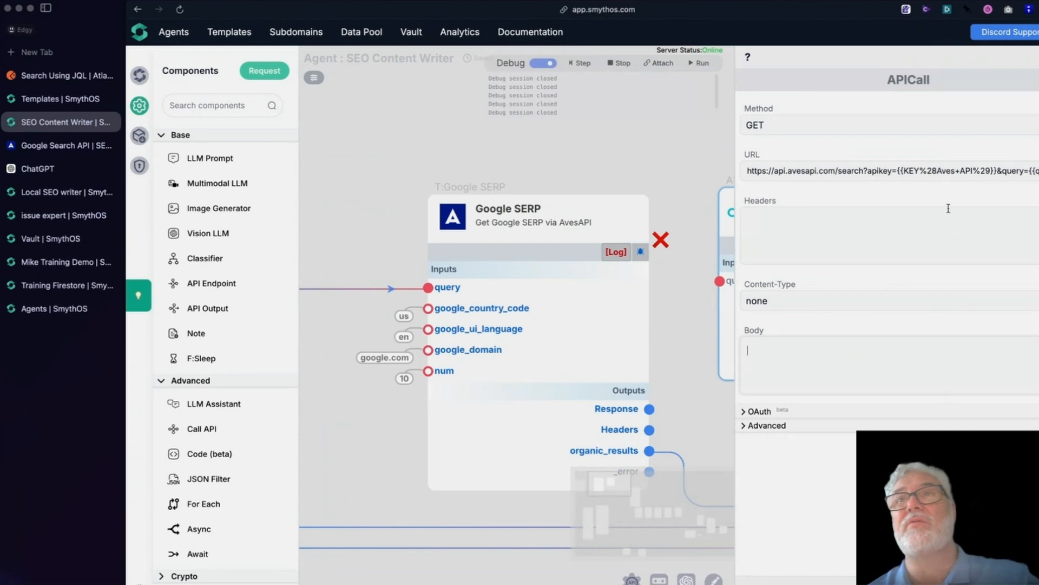
pyautogui.click(894, 170)
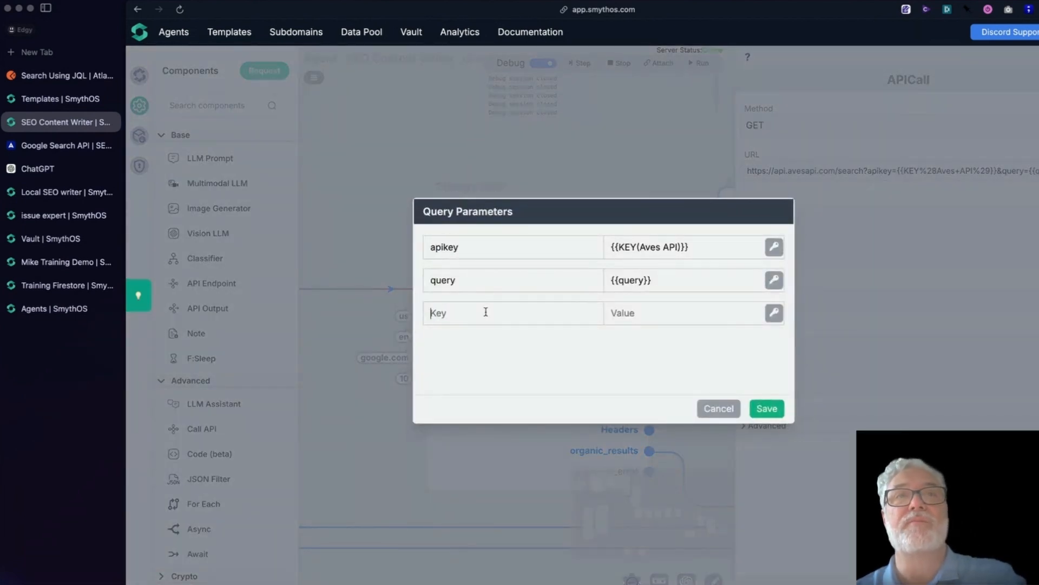
pyautogui.write('type')
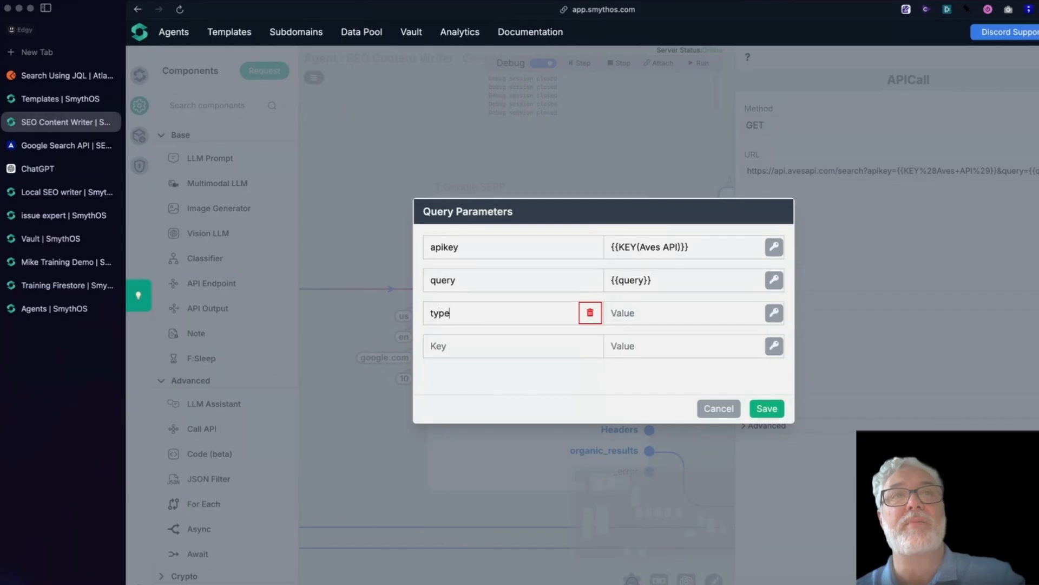
pyautogui.click(660, 317)
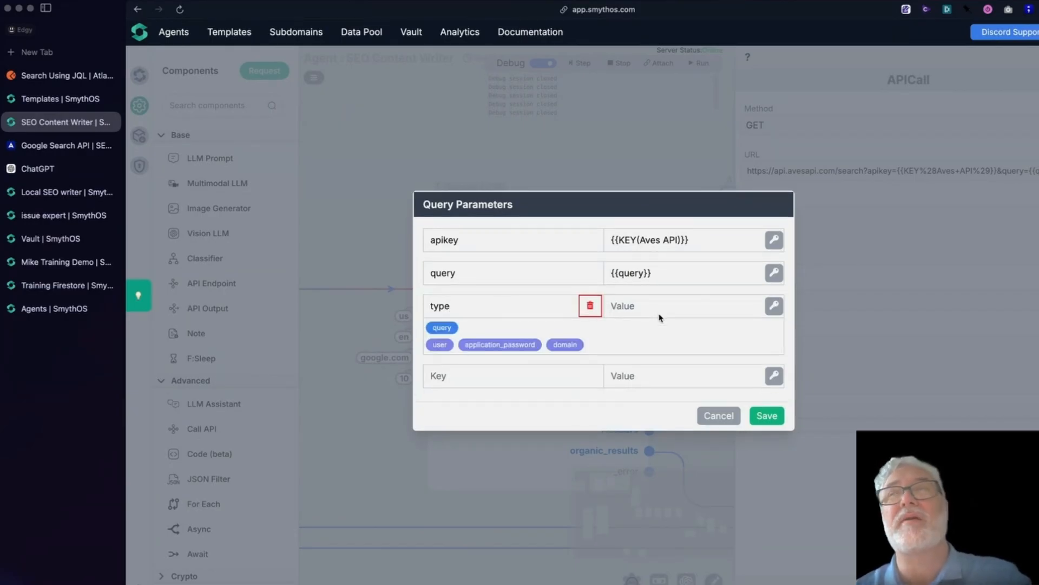
pyautogui.write('we')
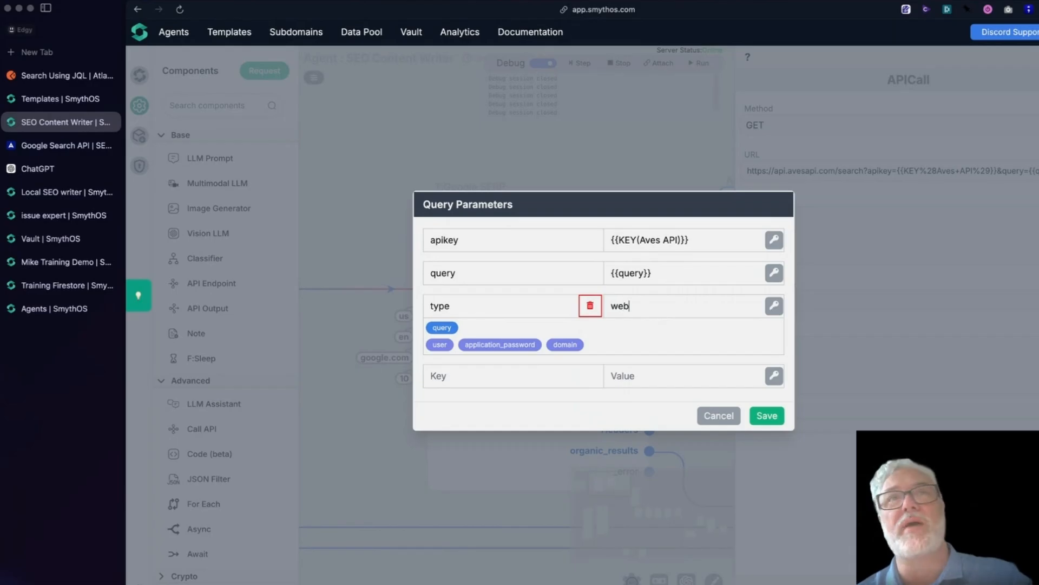
pyautogui.write('b')
pyautogui.click(767, 415)
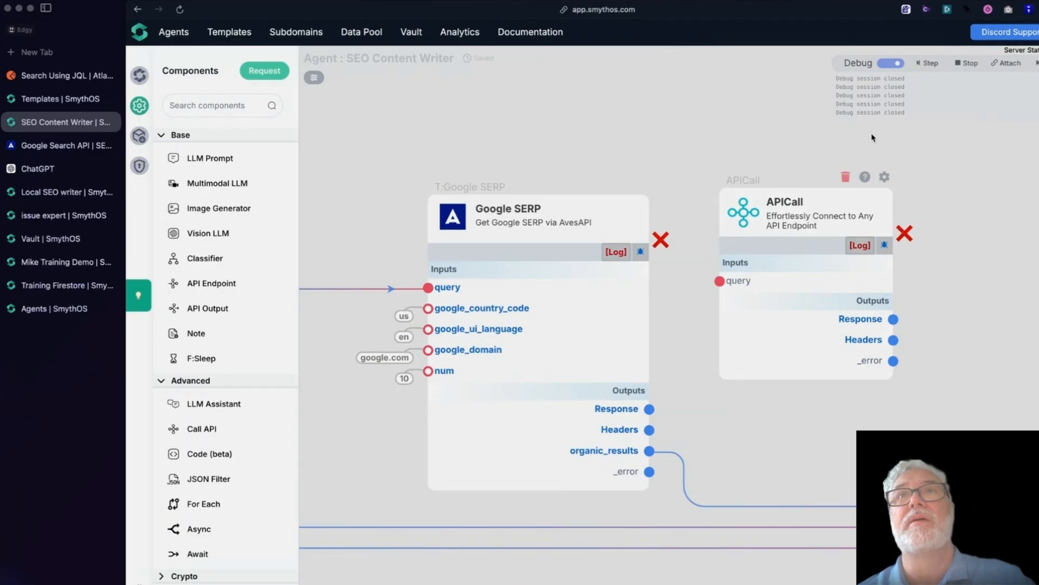
# Step: Run the APICall component in debug with the query "what is Generative AI?", read through the response in its log, and close it
pyautogui.click(884, 245)
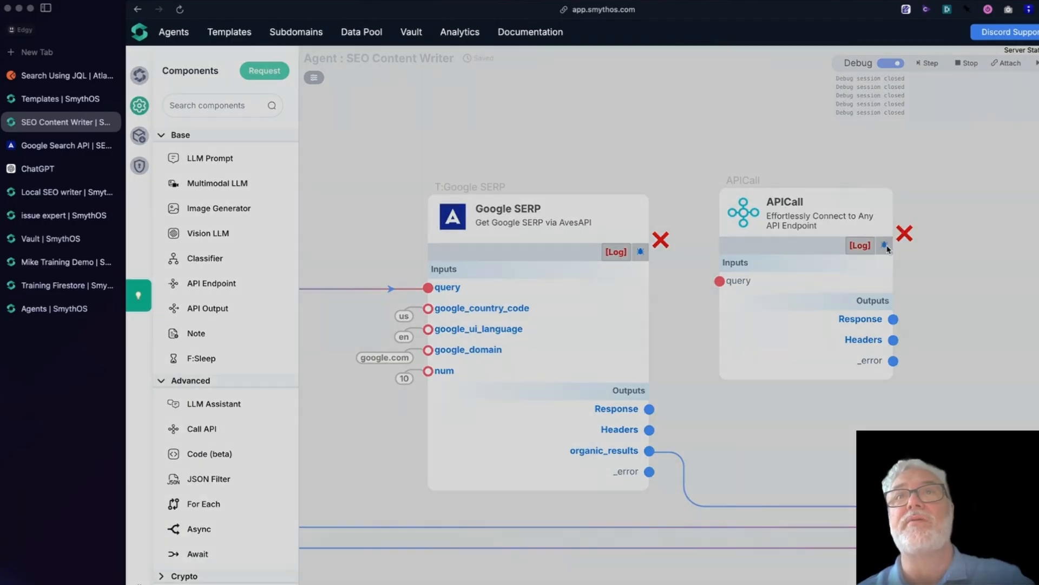
pyautogui.click(762, 363)
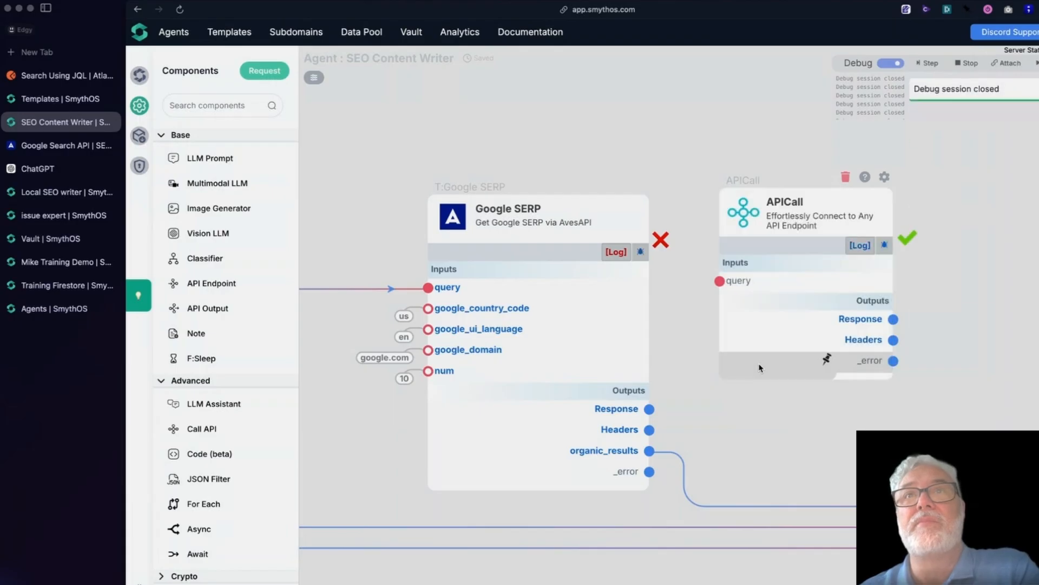
pyautogui.click(860, 245)
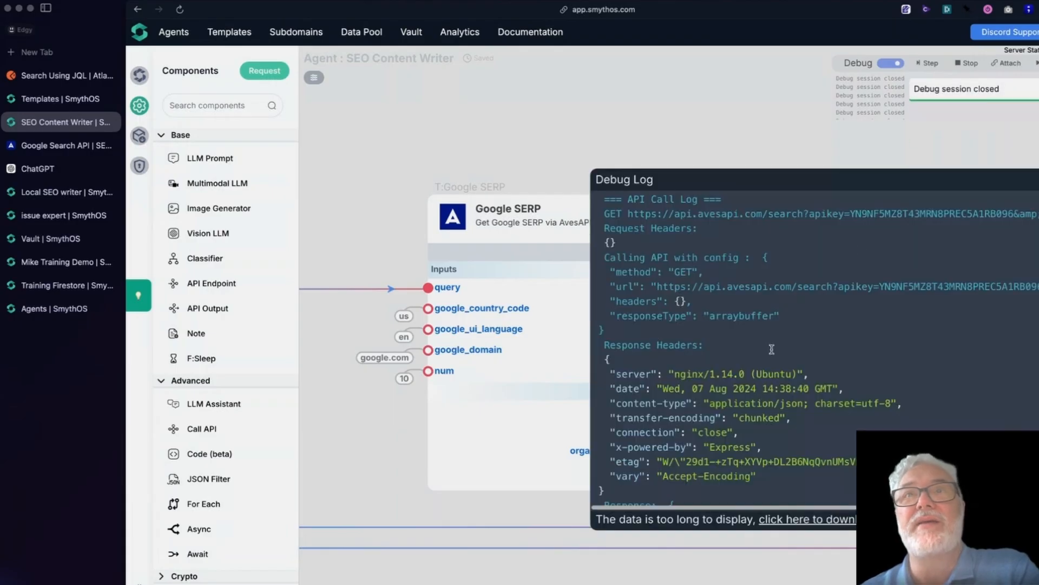
pyautogui.scroll(-5, 770, 354)
pyautogui.scroll(-15, 769, 355)
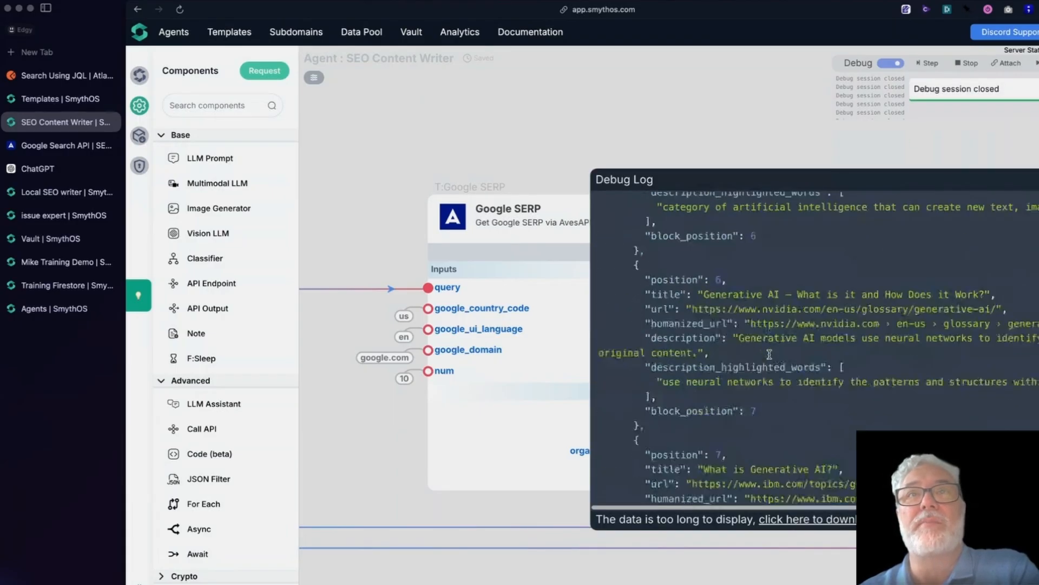
pyautogui.moveTo(768, 174); pyautogui.dragTo(502, 130)
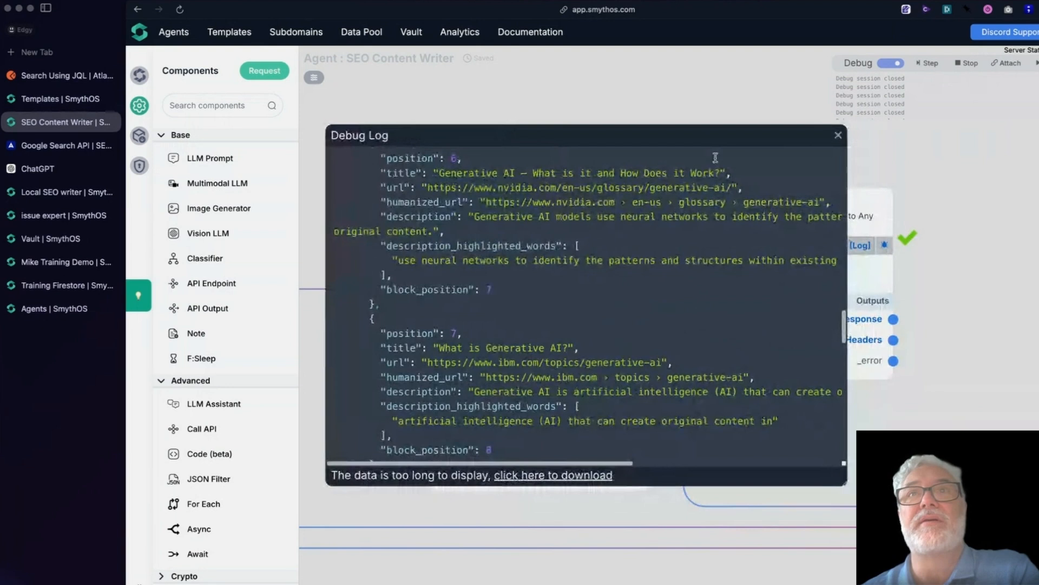
pyautogui.click(838, 136)
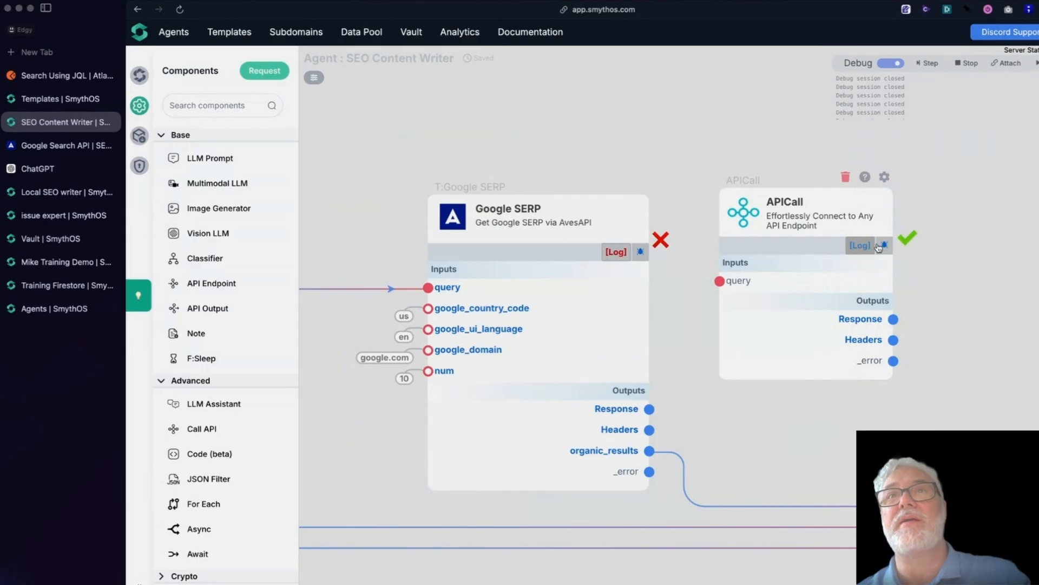
# Step: Set the APICall component's type query parameter to news, save the parameters, and close the settings
pyautogui.click(885, 177)
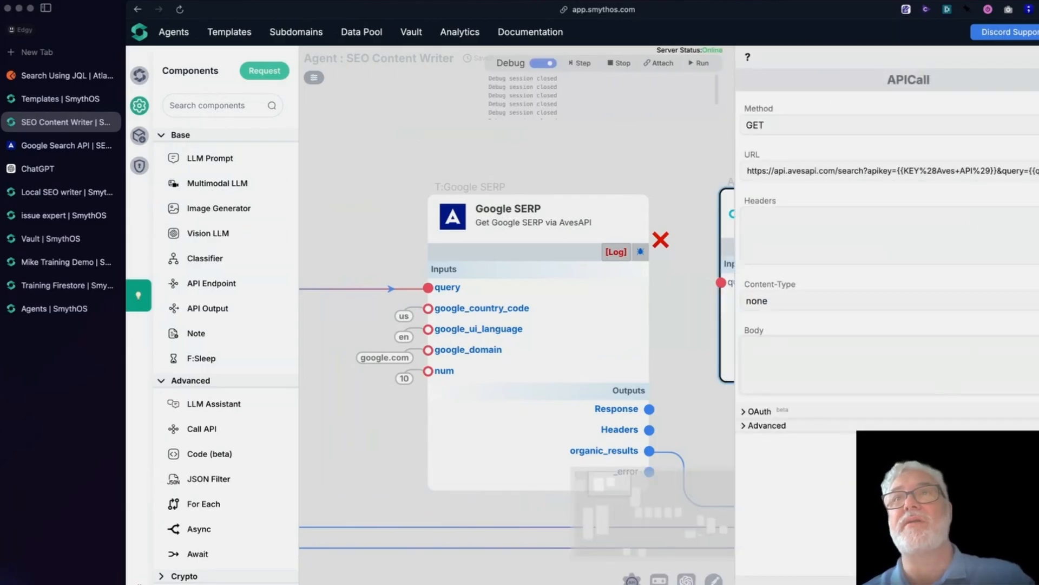
pyautogui.click(1035, 157)
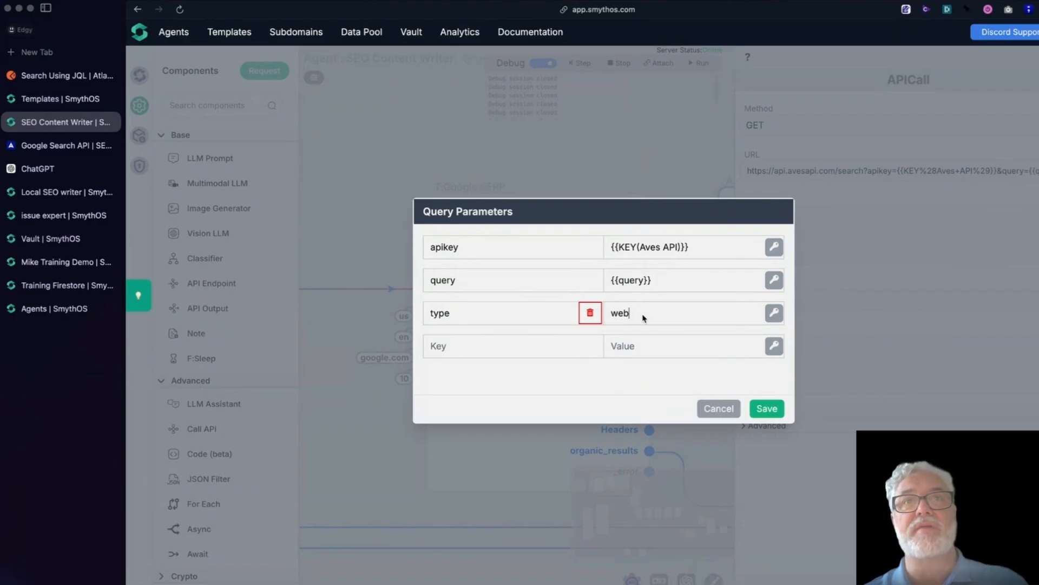
pyautogui.click(535, 372)
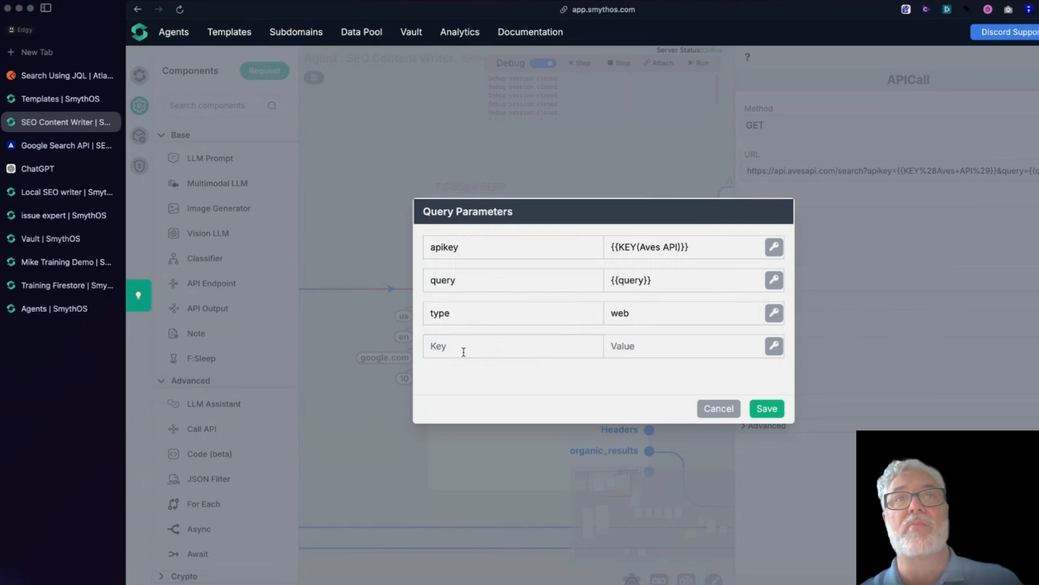
pyautogui.click(622, 313)
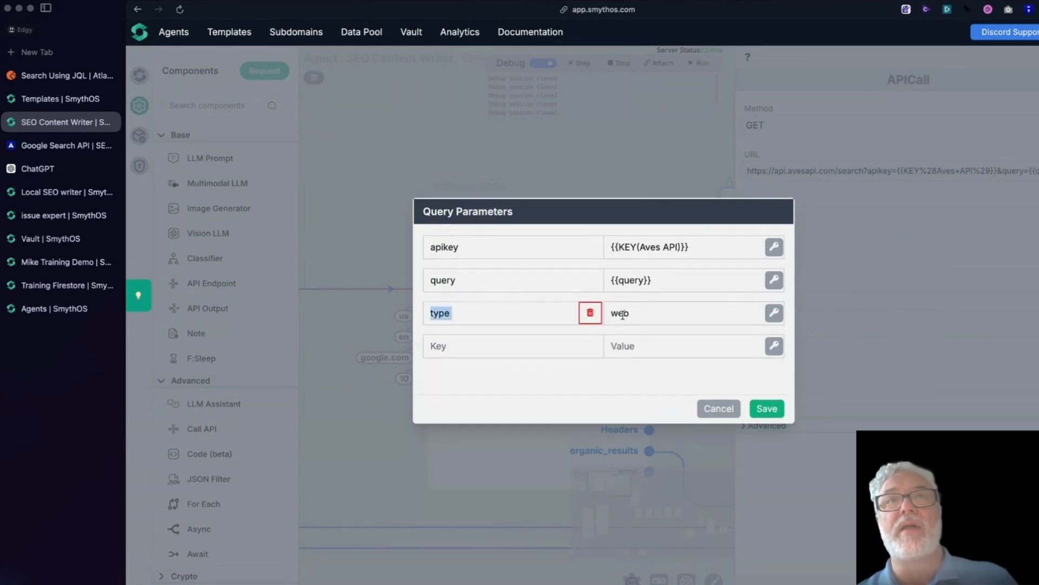
pyautogui.doubleClick(622, 306)
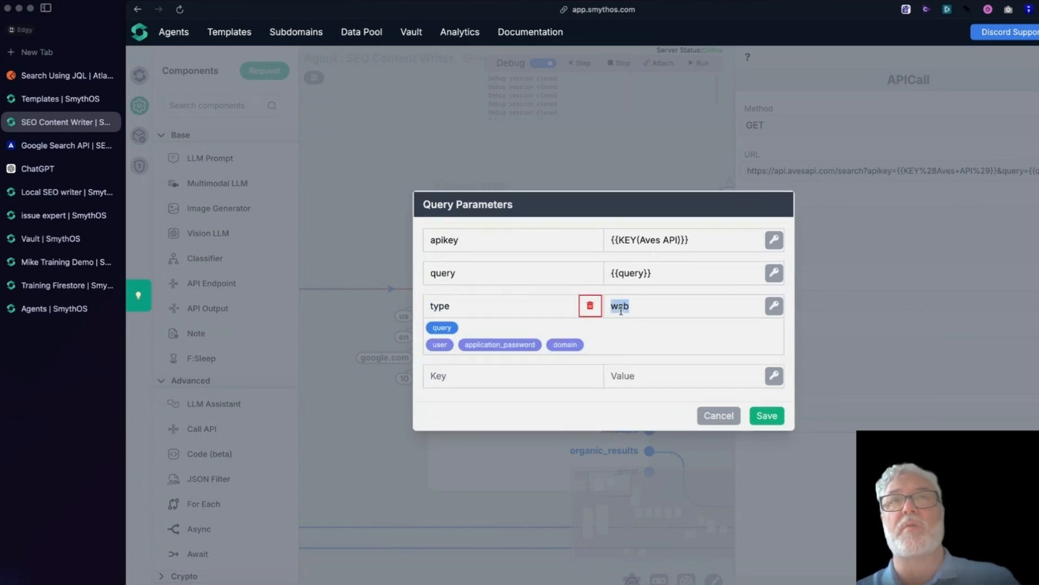
pyautogui.write('news')
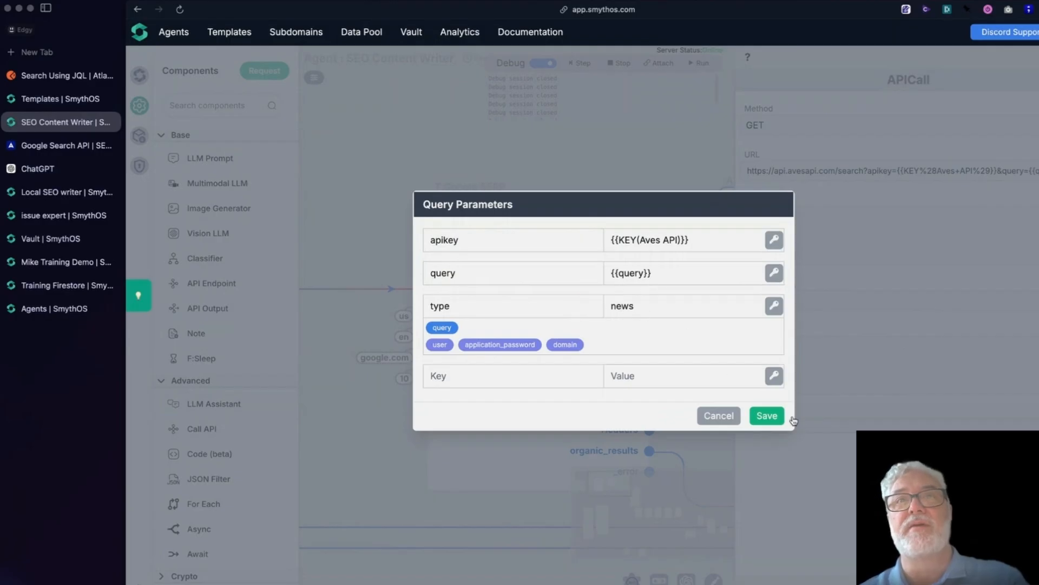
pyautogui.click(767, 416)
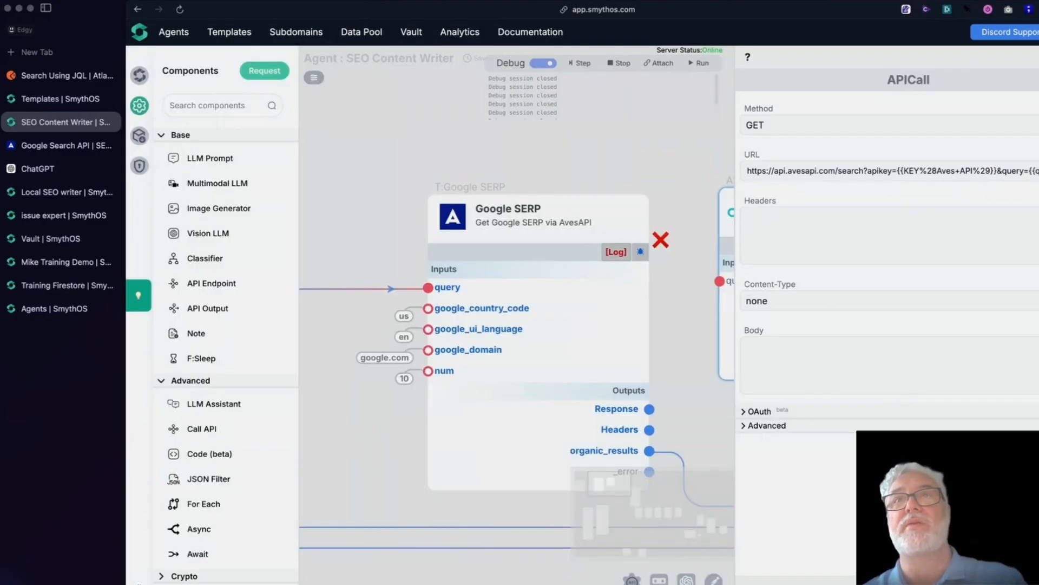
pyautogui.click(1035, 58)
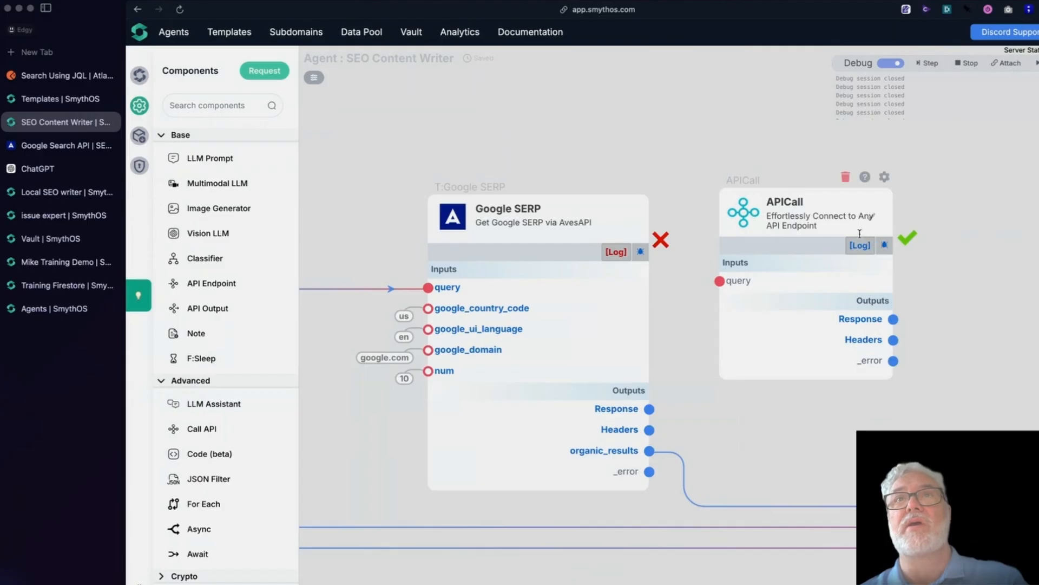
# Step: Rerun the APICall component in debug with the query "what is Generative AI?" and read the full _error output beneath it
pyautogui.click(884, 245)
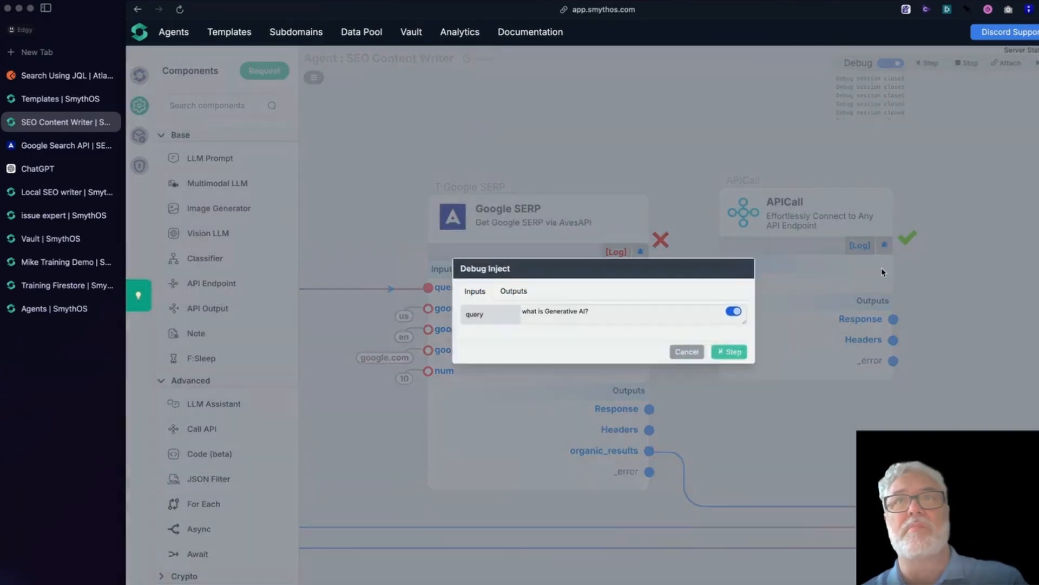
pyautogui.click(777, 361)
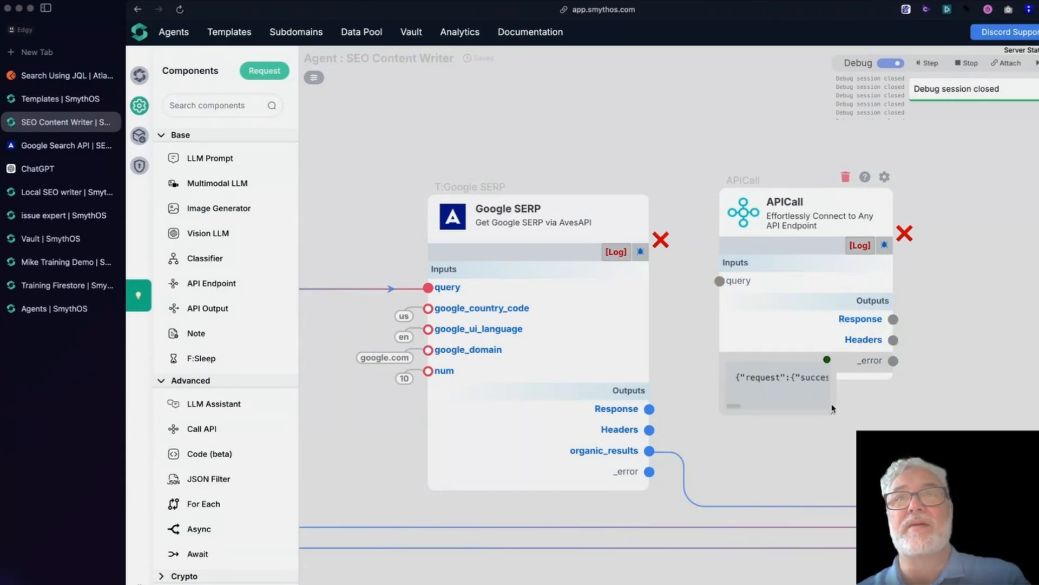
pyautogui.click(827, 358)
pyautogui.click(825, 411)
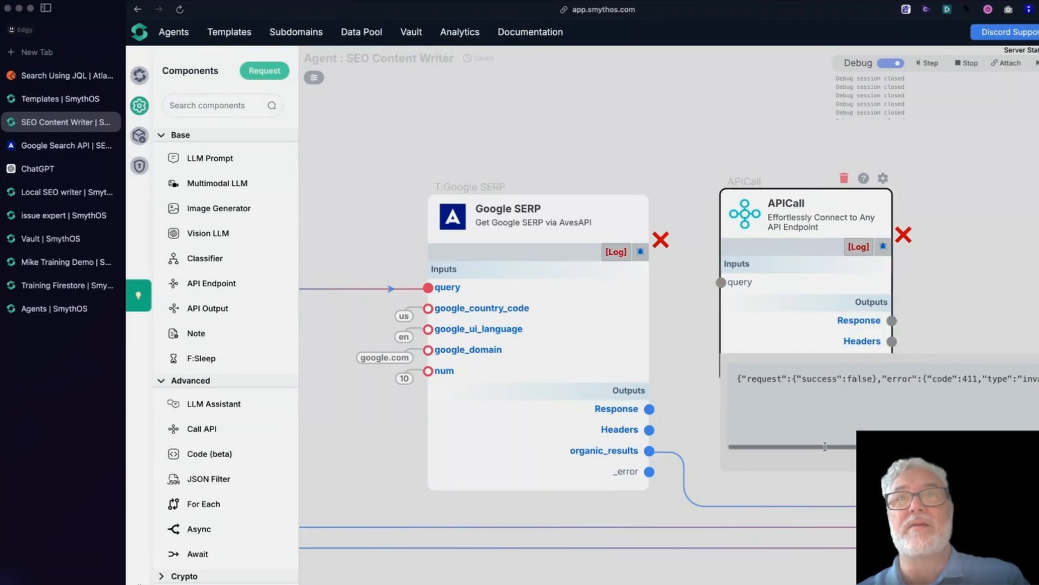
pyautogui.hscroll(7, 826, 412)
pyautogui.hscroll(2, 883, 406)
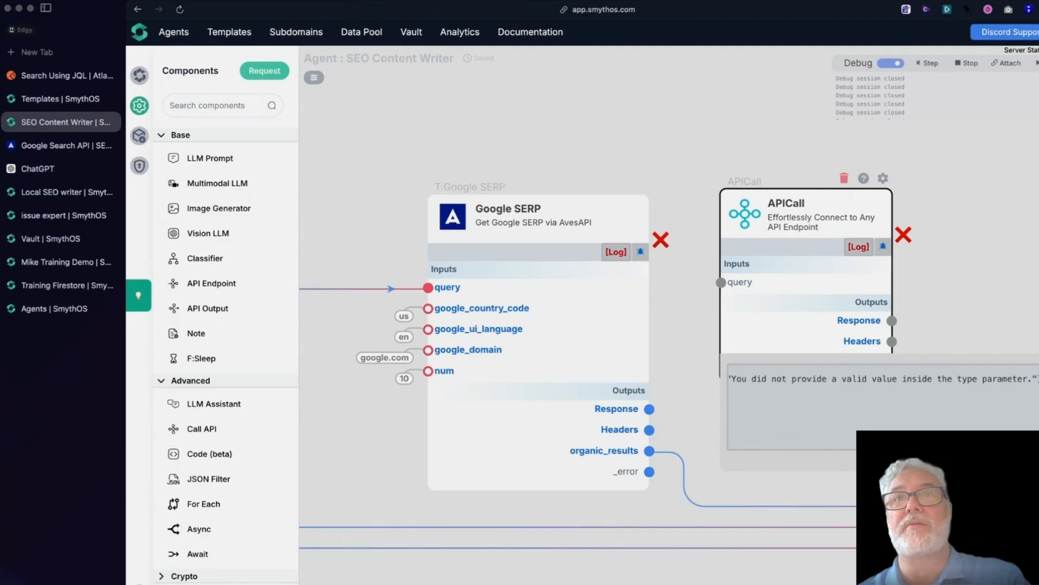
pyautogui.hscroll(-9, 1017, 376)
pyautogui.click(1014, 309)
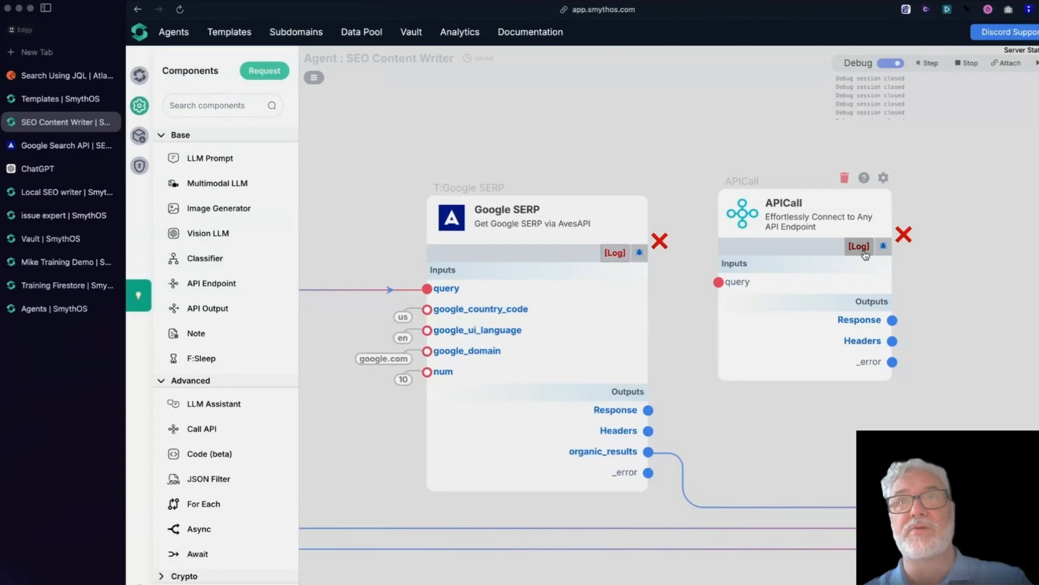
# Step: Open the APICall component's debug log and copy the complete GET request URL, from https through type=news
pyautogui.click(861, 246)
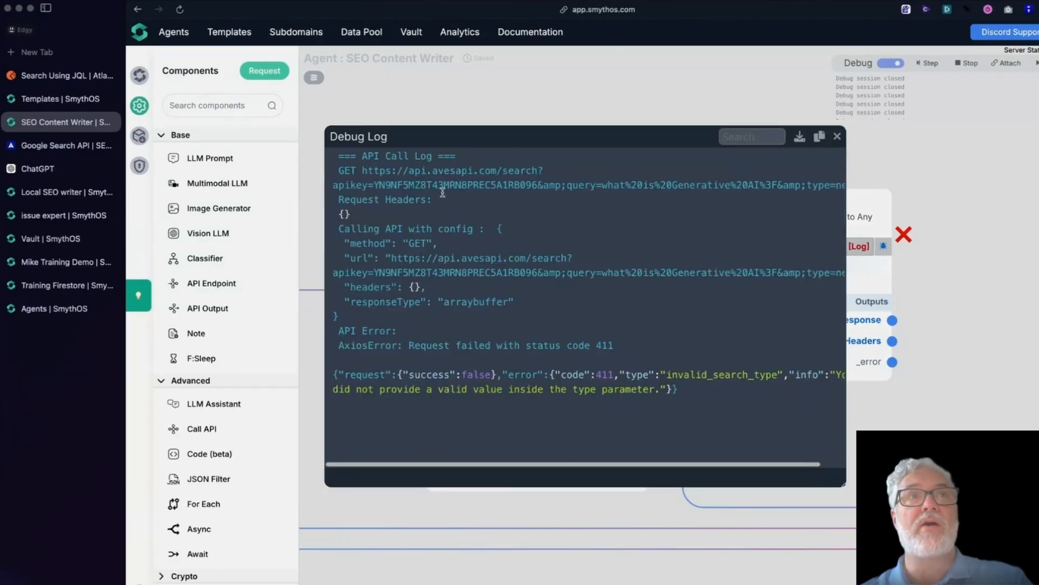
pyautogui.moveTo(339, 170); pyautogui.dragTo(693, 169)
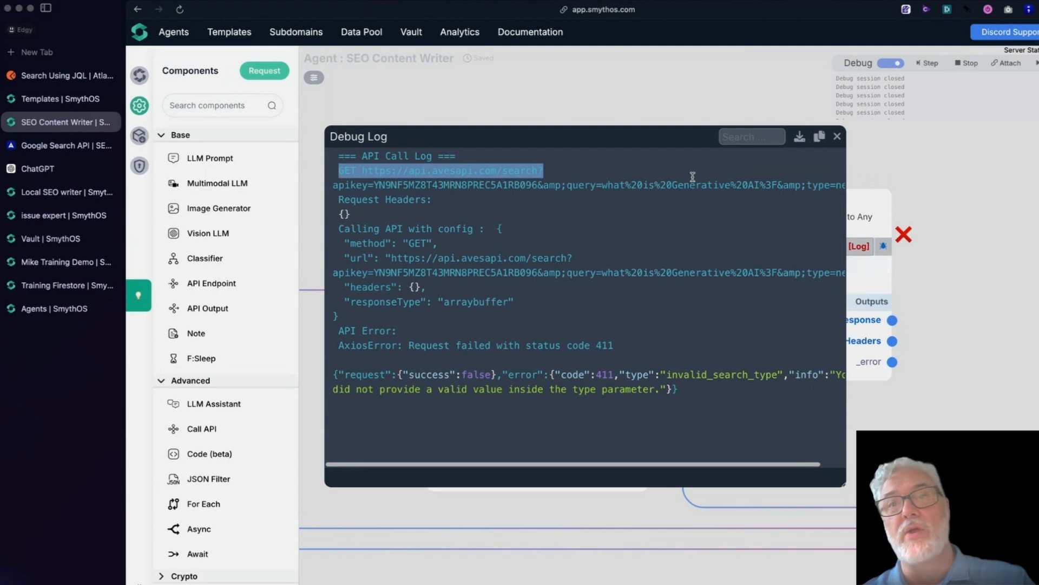
pyautogui.click(706, 248)
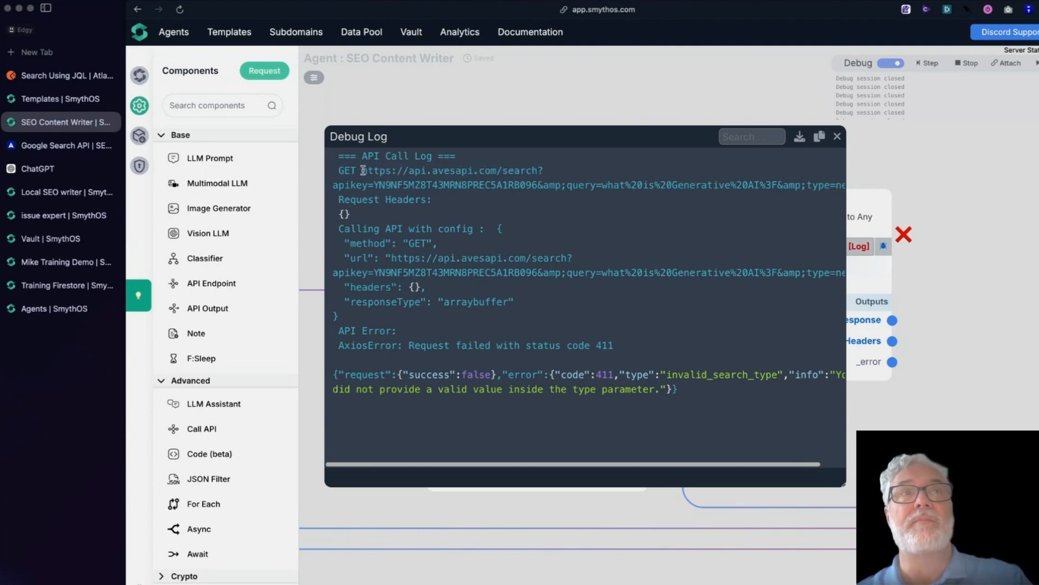
pyautogui.moveTo(362, 170); pyautogui.dragTo(831, 185)
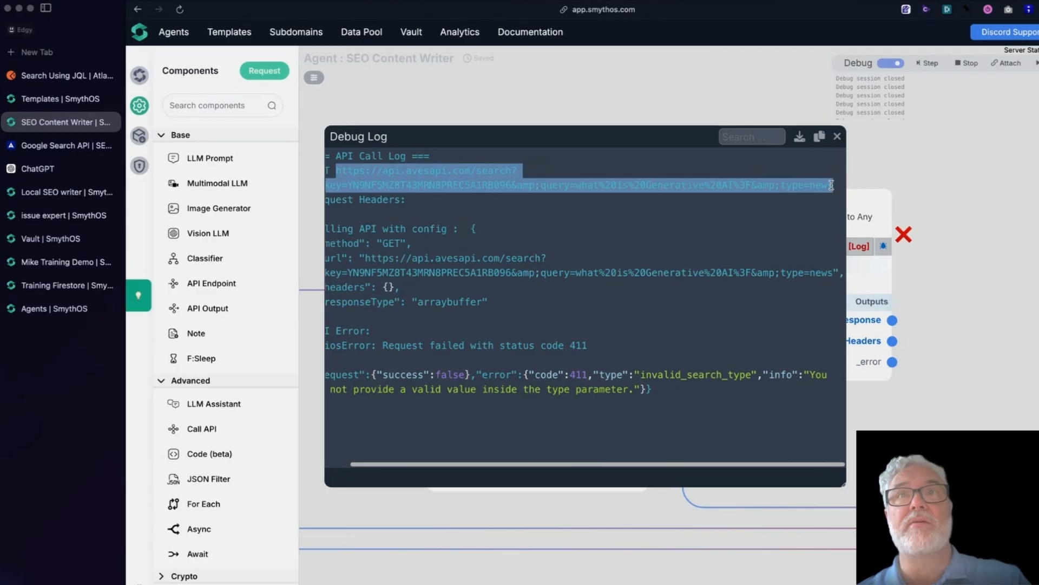
pyautogui.rightClick(783, 179)
pyautogui.click(807, 209)
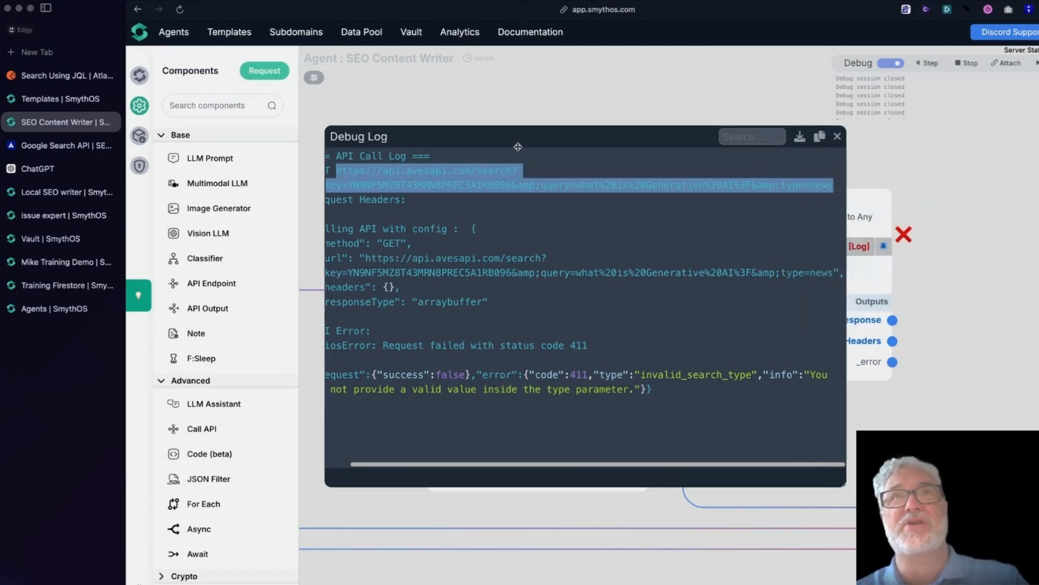
# Step: Open the copied AvesAPI request URL, including its API key, in a new browser tab and read the returned JSON response
pyautogui.press('super+t')
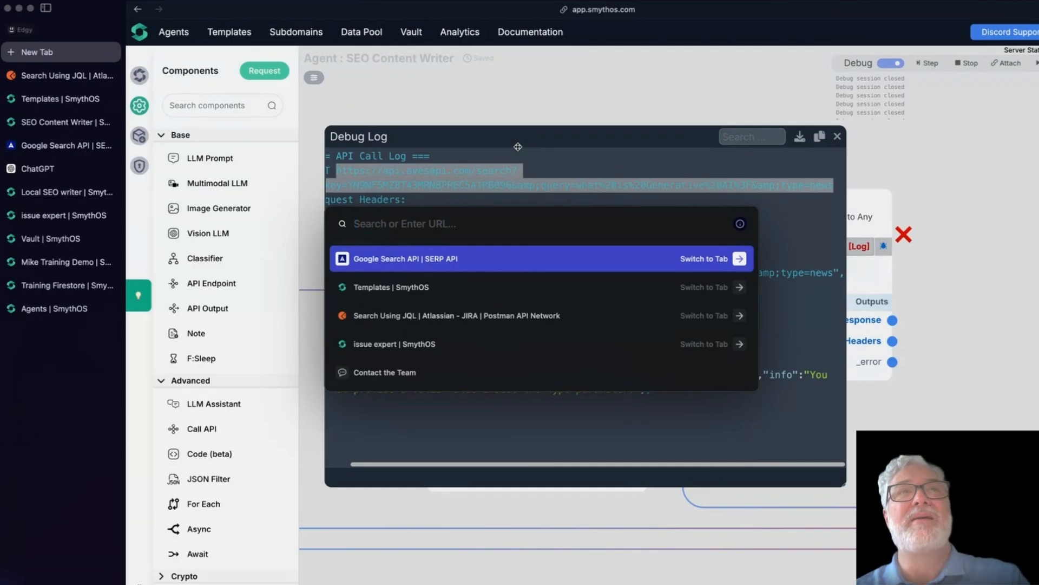
pyautogui.press('super+v')
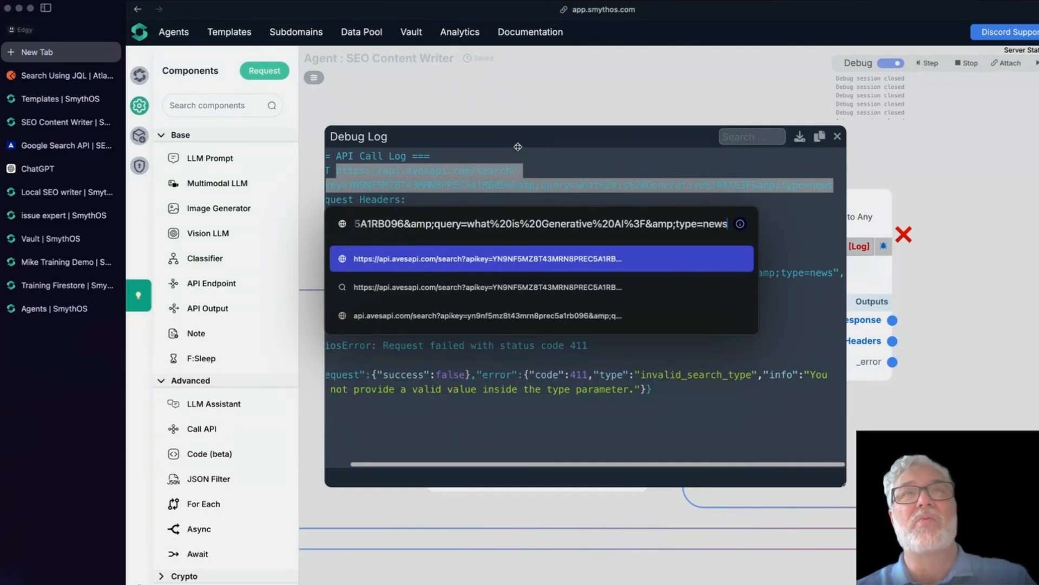
pyautogui.press('Return')
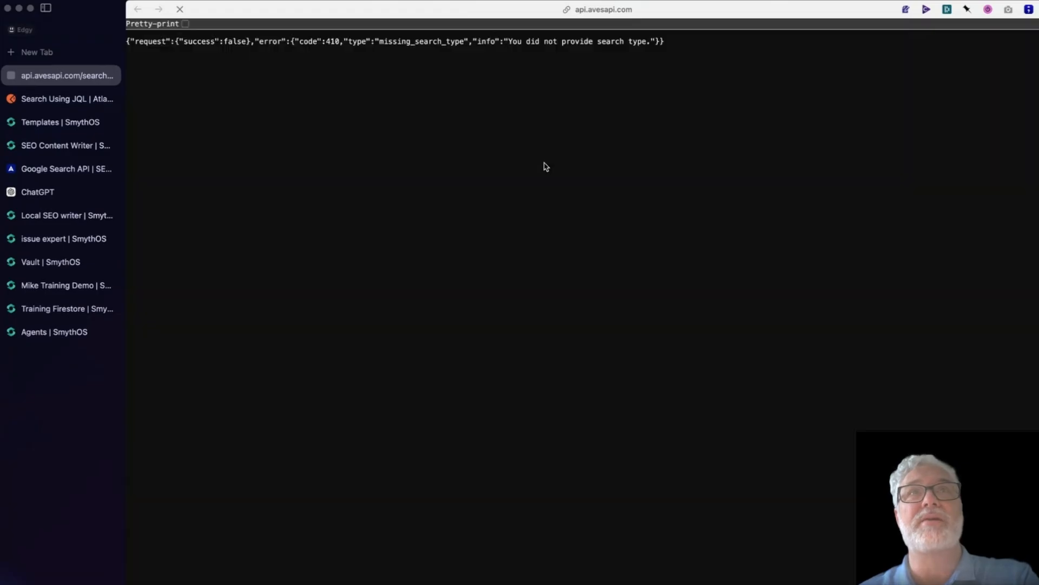
pyautogui.tripleClick(156, 45)
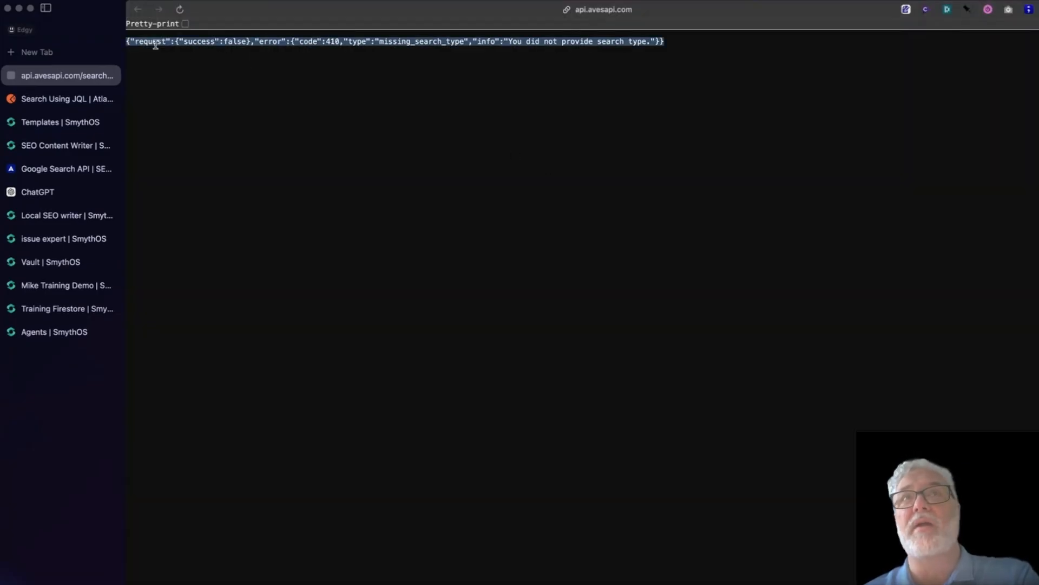
pyautogui.click(392, 157)
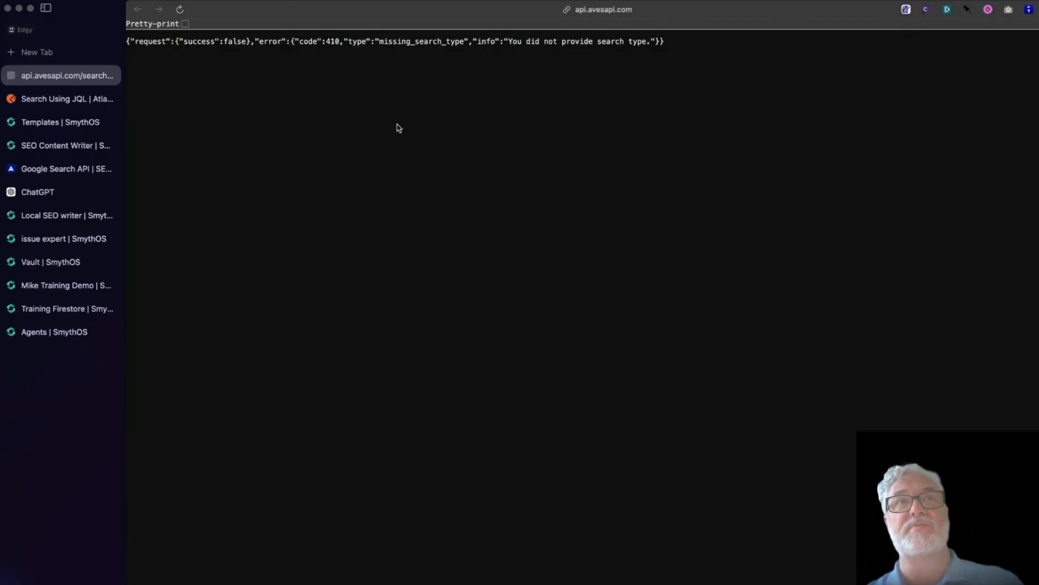
# Step: Return to the SEO Content Writer agent in SmythOS and close the APICall component's debug log
pyautogui.click(64, 122)
pyautogui.click(58, 147)
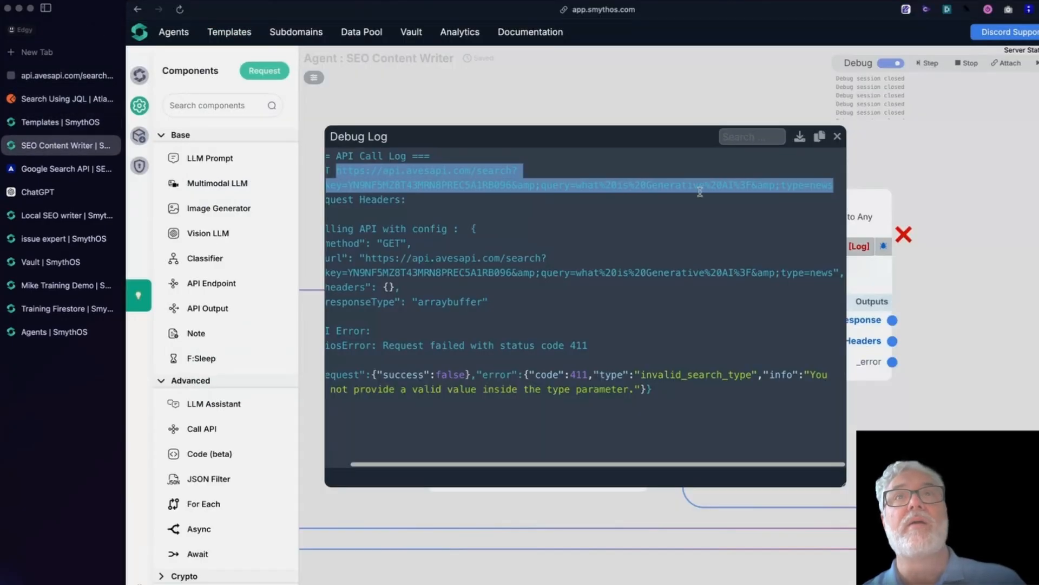
pyautogui.click(644, 202)
pyautogui.click(837, 137)
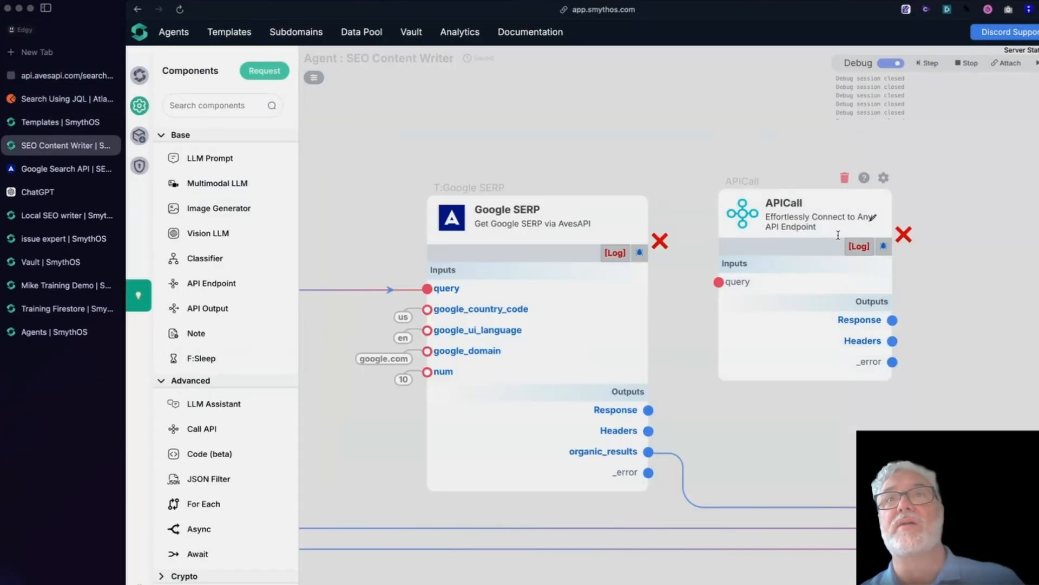
# Step: Open the APICall component's settings and examine its URL: the base address, the search endpoint, and the apikey and query parameters
pyautogui.click(841, 177)
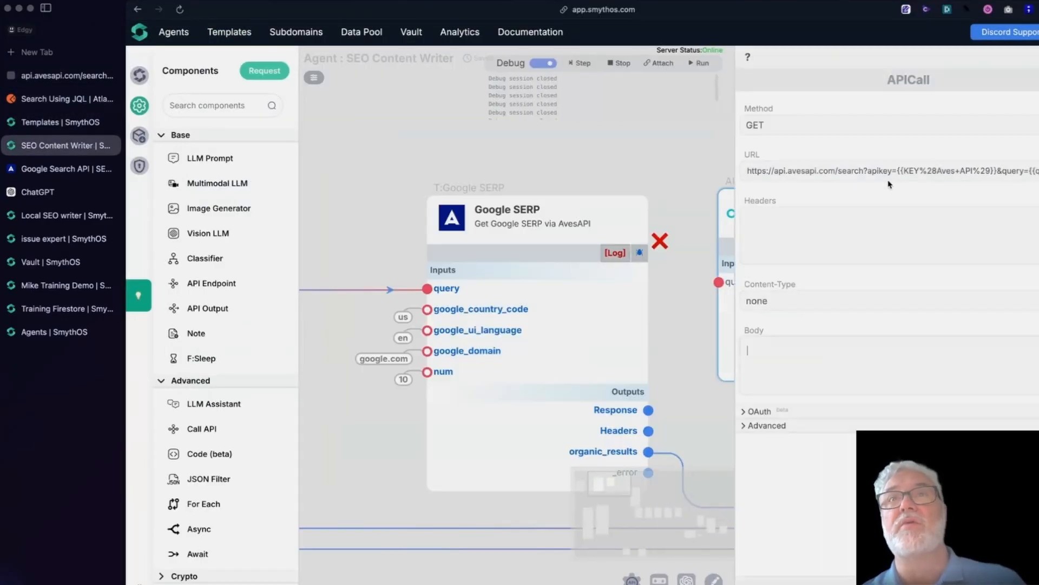
pyautogui.click(861, 170)
pyautogui.moveTo(836, 170); pyautogui.dragTo(739, 179)
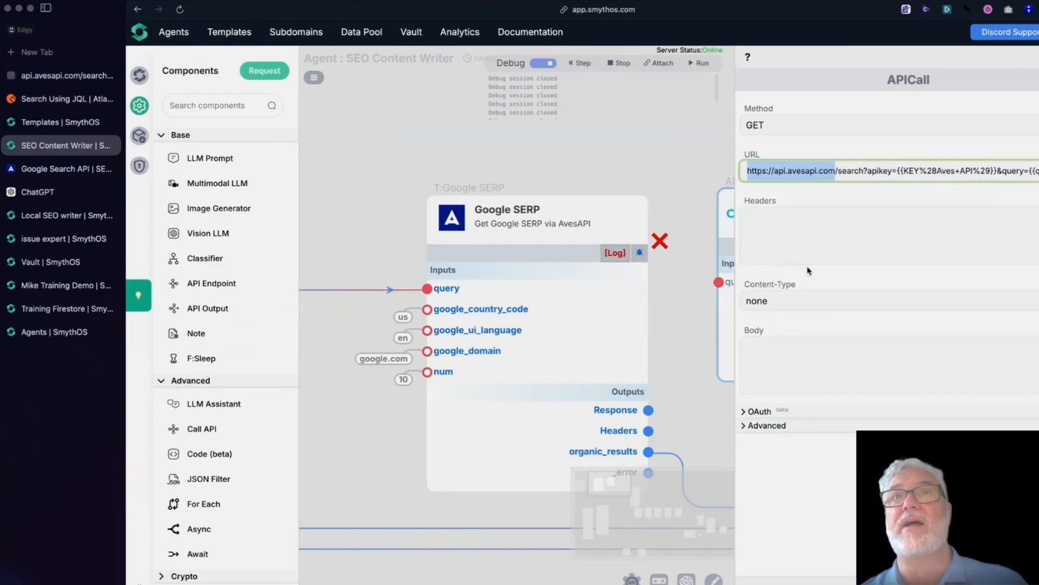
pyautogui.doubleClick(848, 171)
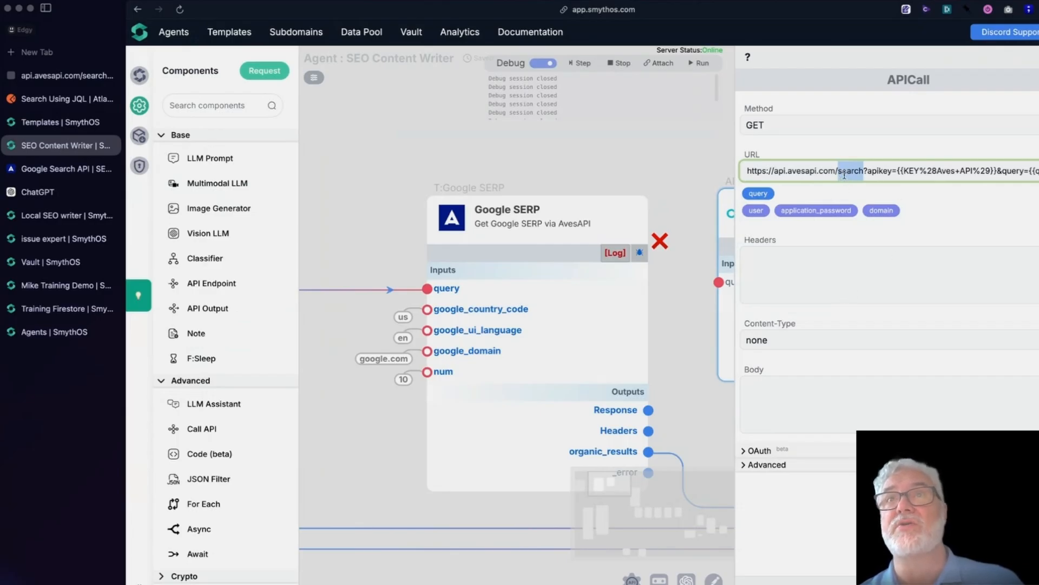
pyautogui.moveTo(872, 170); pyautogui.dragTo(1025, 170)
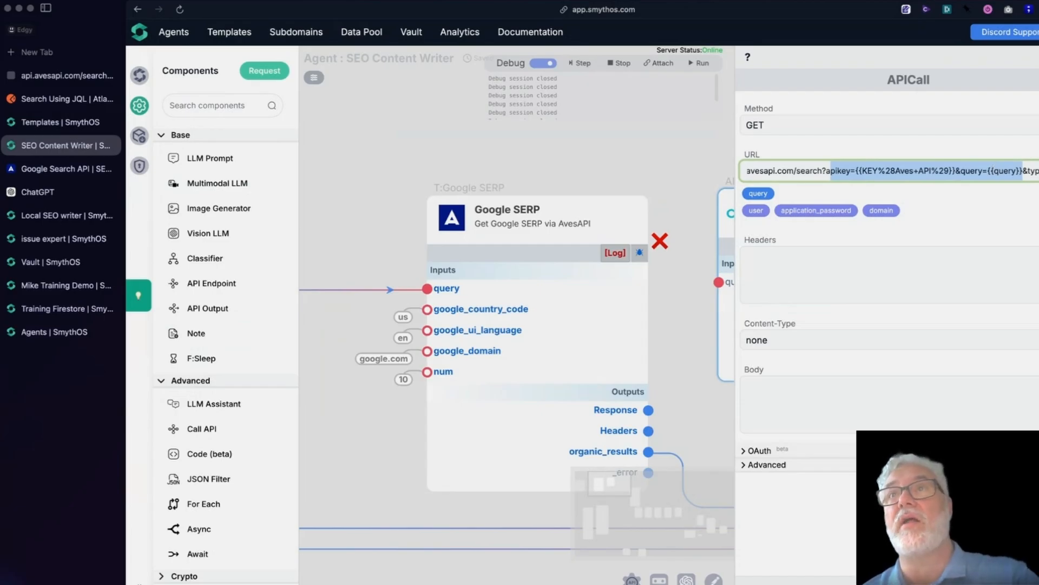
# Step: Check the type value in the APICall component's query parameters and leave the parameters without saving
pyautogui.click(1038, 171)
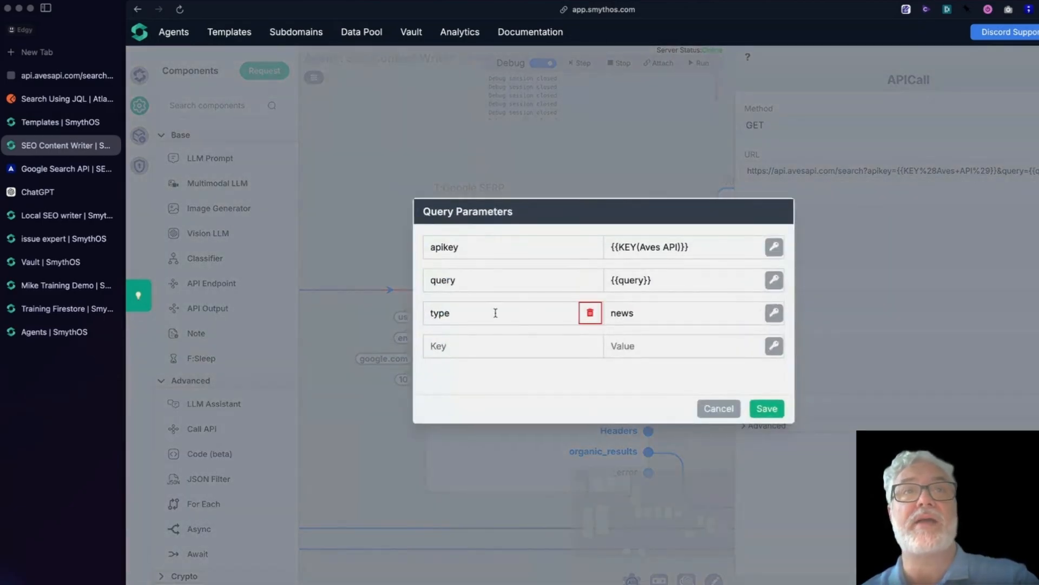
pyautogui.doubleClick(644, 313)
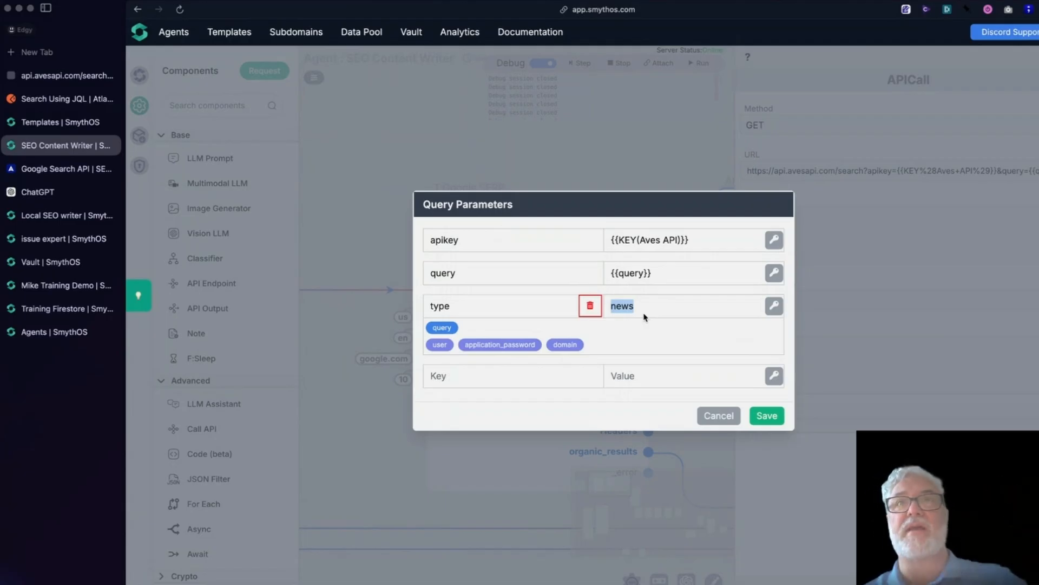
pyautogui.click(723, 416)
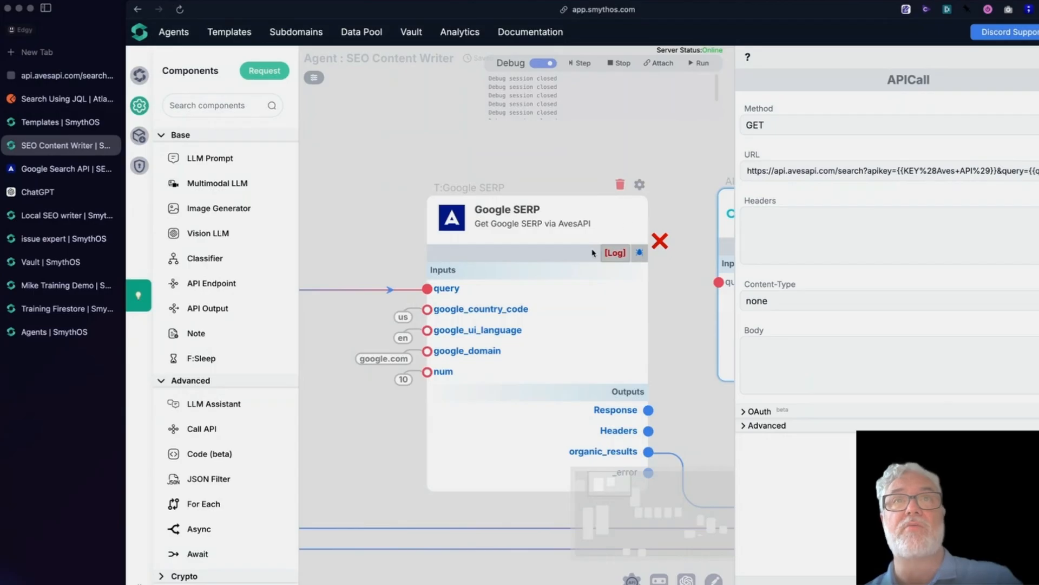
# Step: Open the Google SERP component's settings, review its Search Type options and Device setting, and close the settings
pyautogui.click(639, 187)
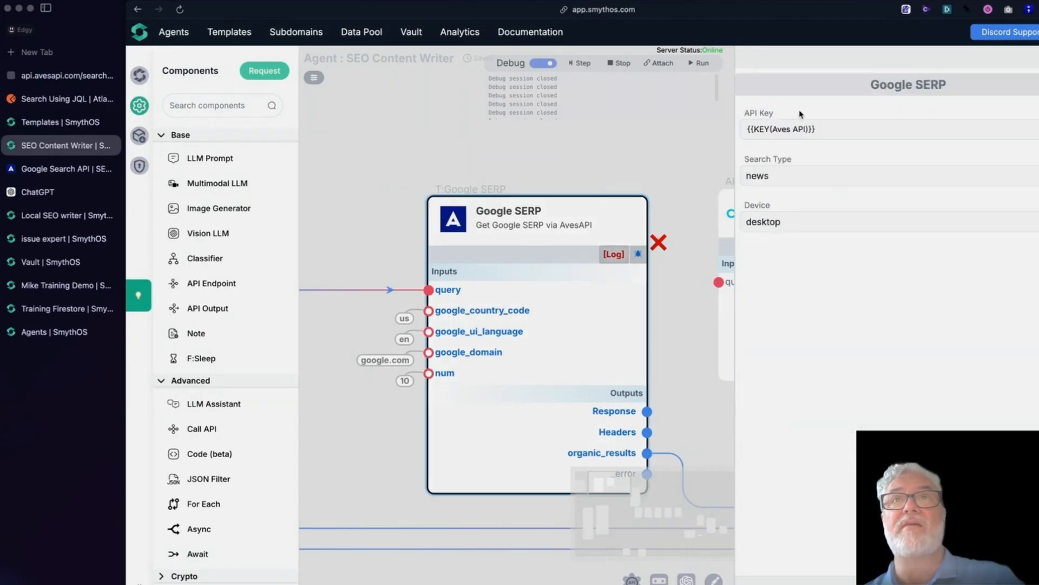
pyautogui.click(827, 179)
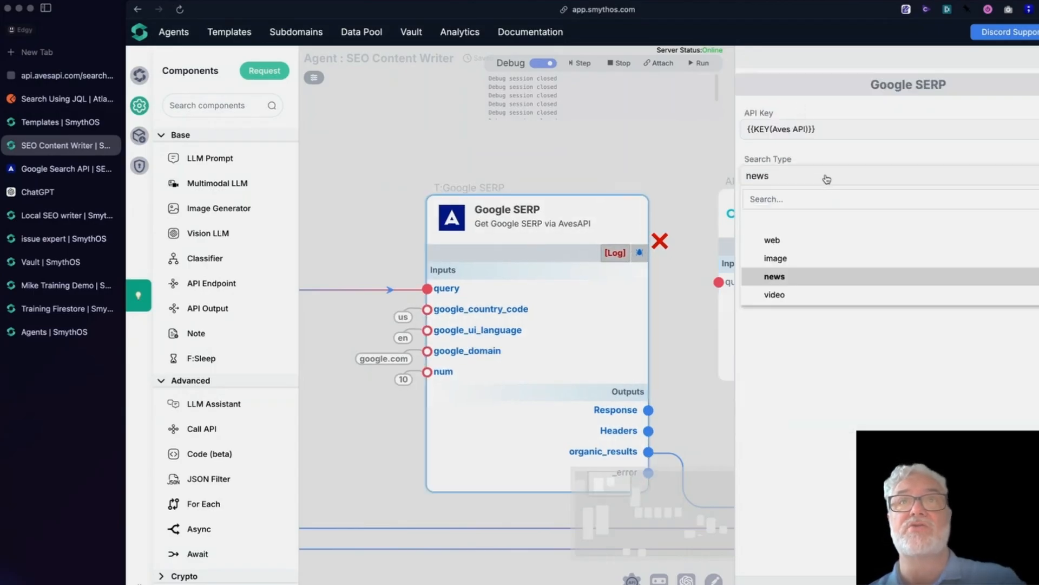
pyautogui.click(826, 180)
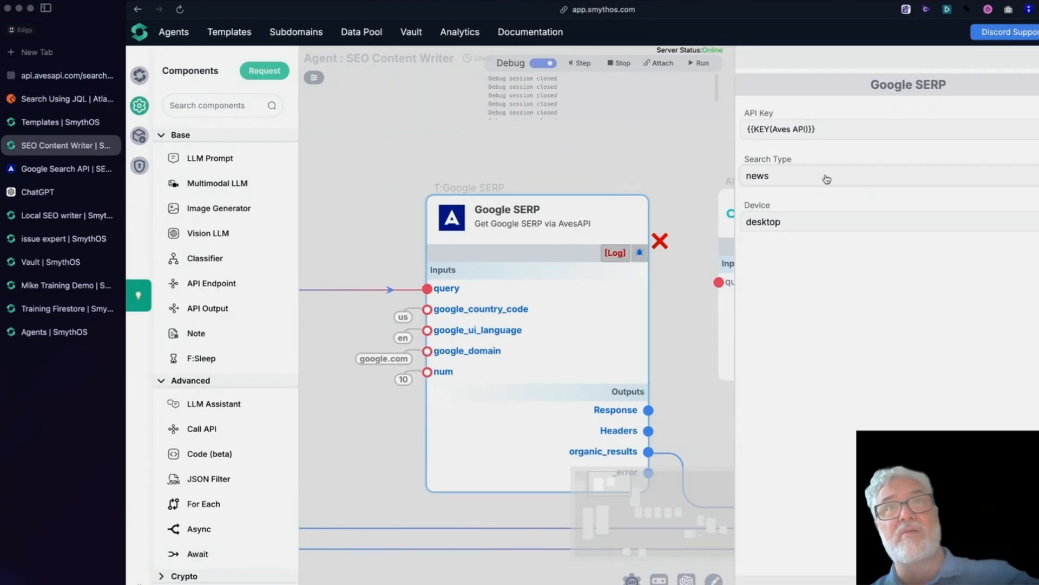
pyautogui.click(832, 227)
pyautogui.click(832, 226)
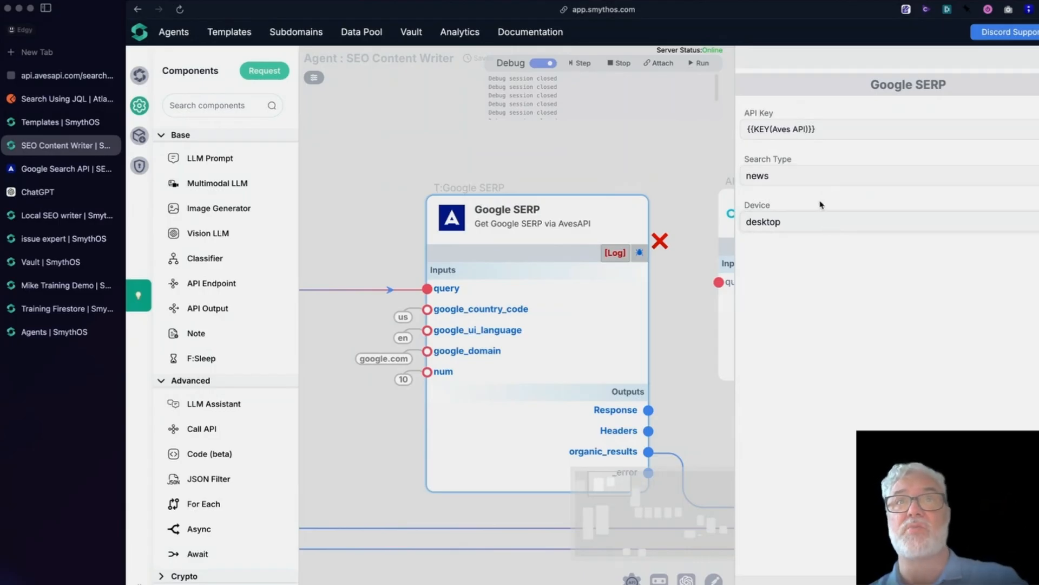
pyautogui.click(717, 194)
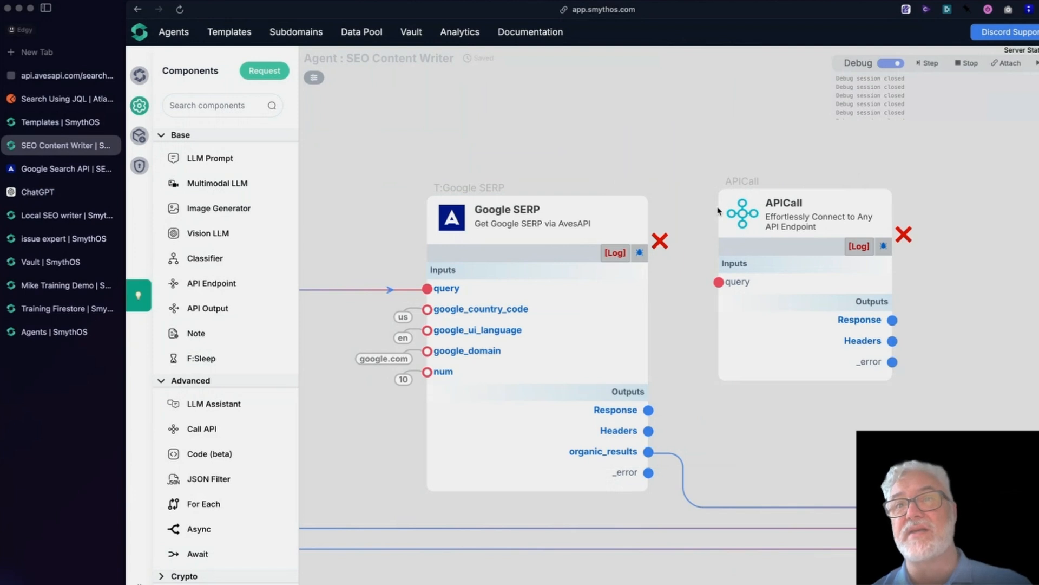
# Step: Pin and enlarge the APICall component's Response output preview to inspect its content, and unpin it again
pyautogui.click(807, 284)
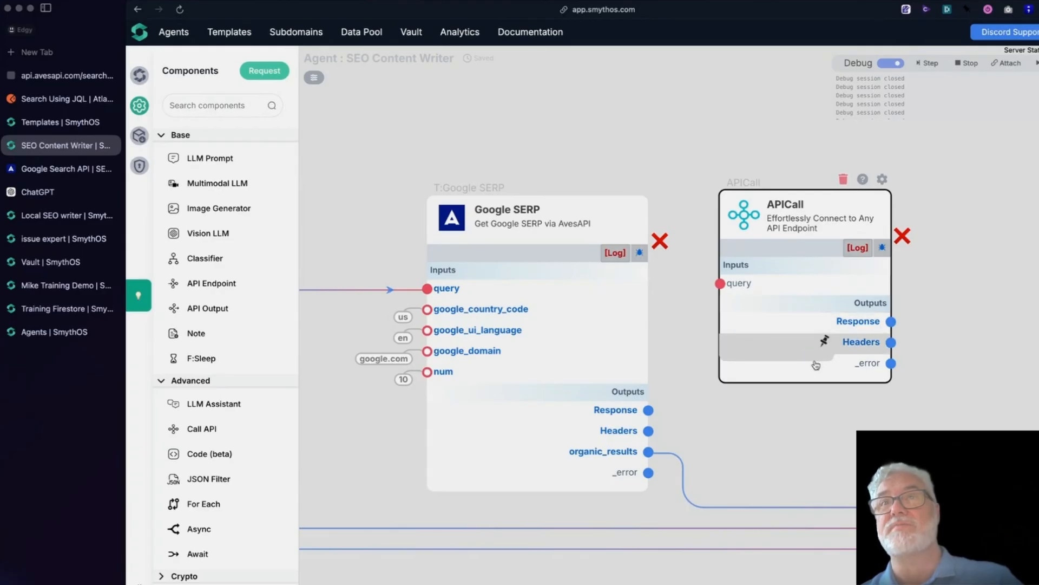
pyautogui.click(824, 321)
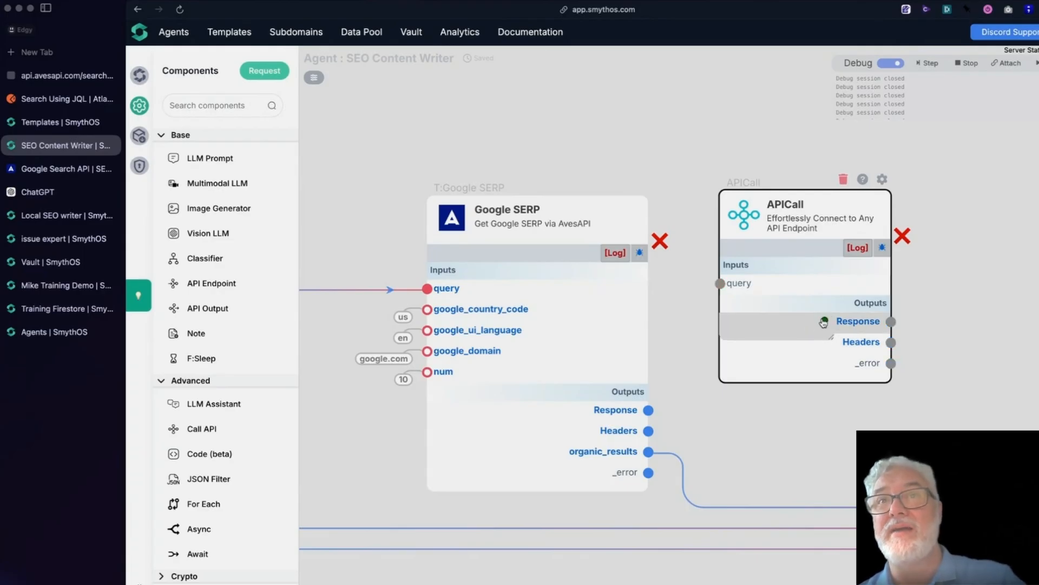
pyautogui.moveTo(831, 338); pyautogui.dragTo(892, 449)
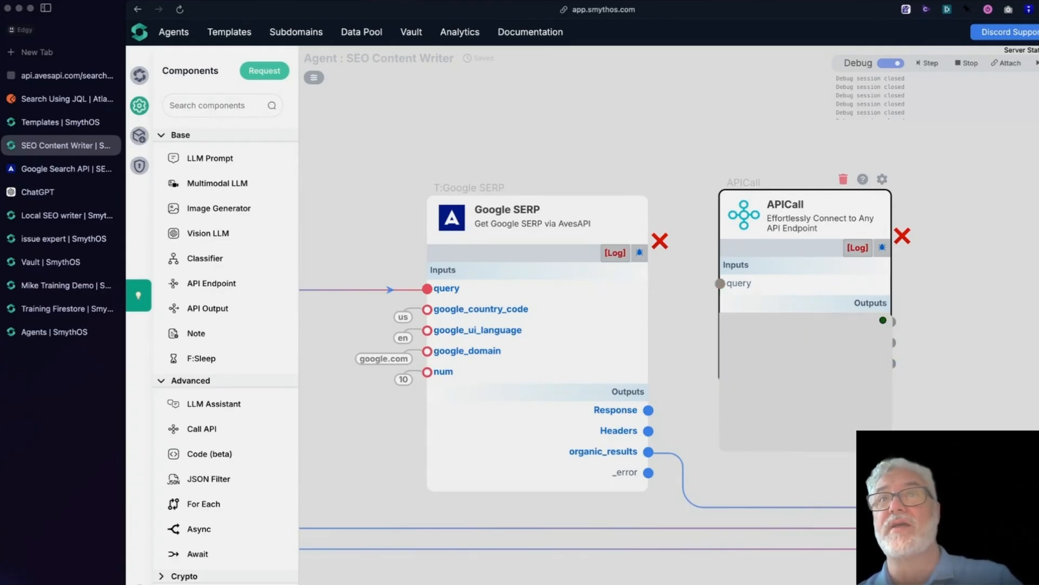
pyautogui.click(882, 321)
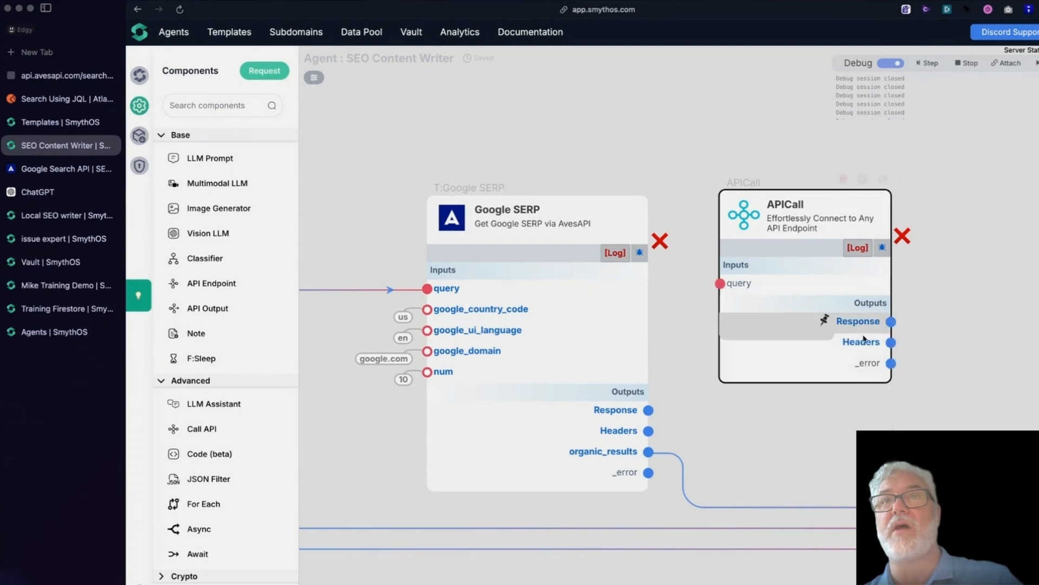
# Step: Enlarge the APICall component's _error output preview, read the full error text, and close the preview
pyautogui.moveTo(869, 363)
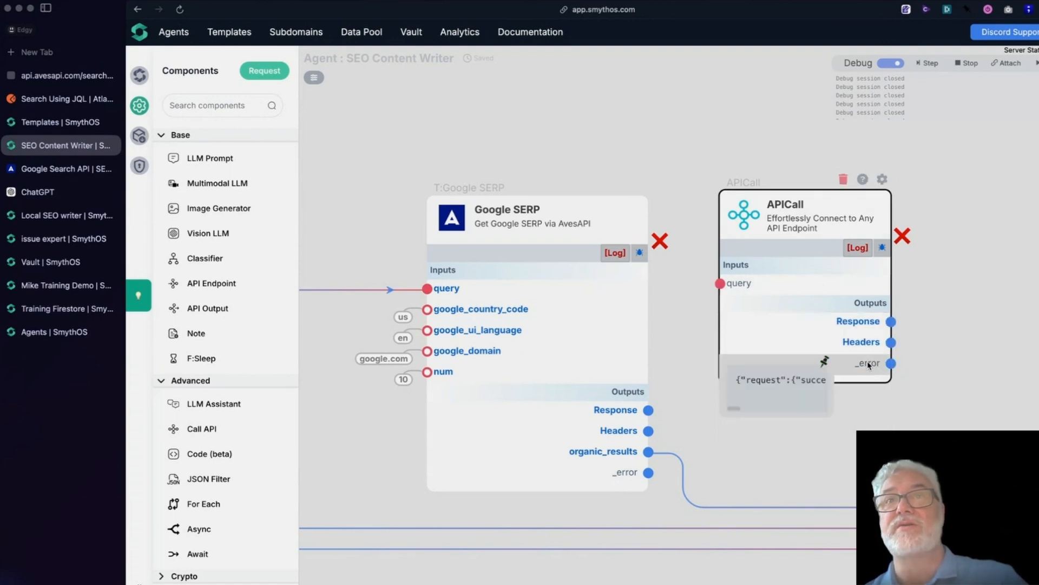
pyautogui.click(830, 415)
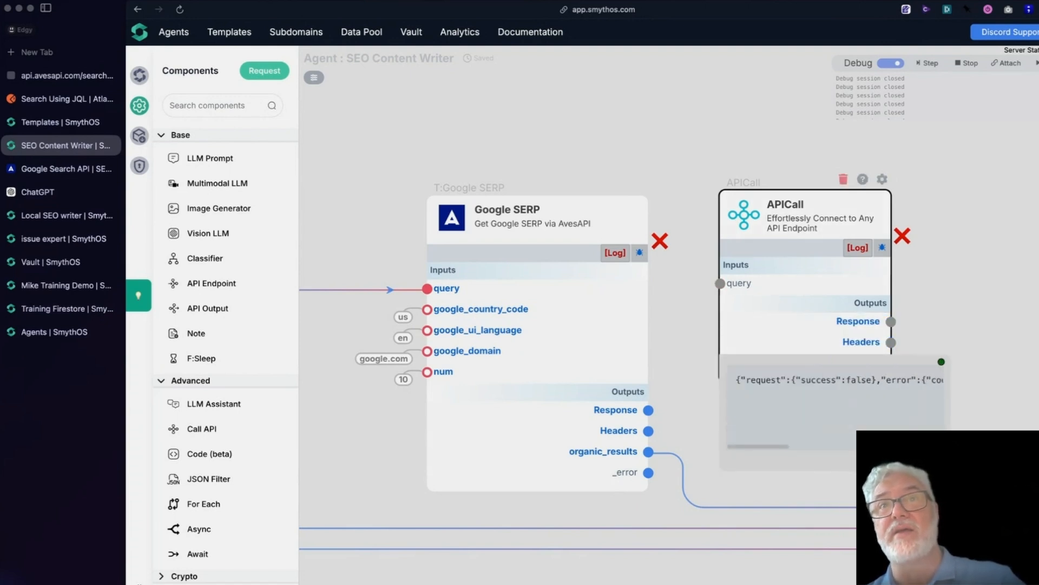
pyautogui.hscroll(10, 786, 459)
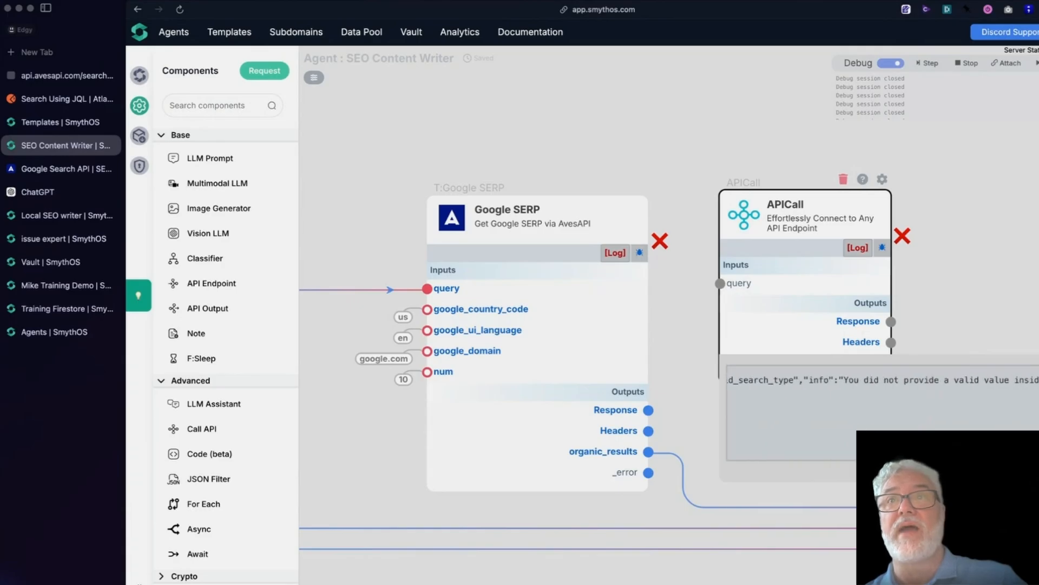
pyautogui.hscroll(-10, 786, 459)
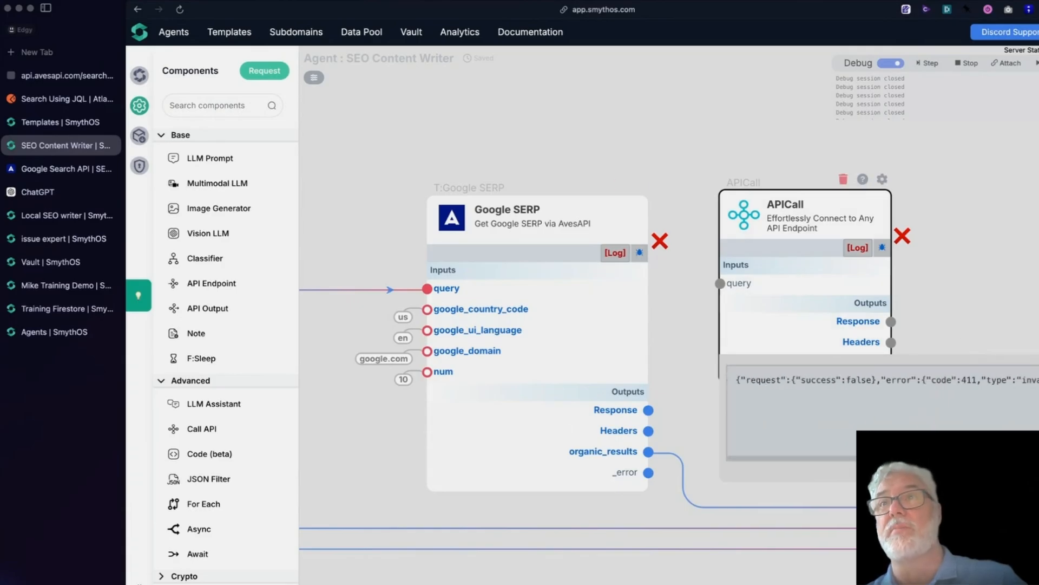
pyautogui.click(944, 276)
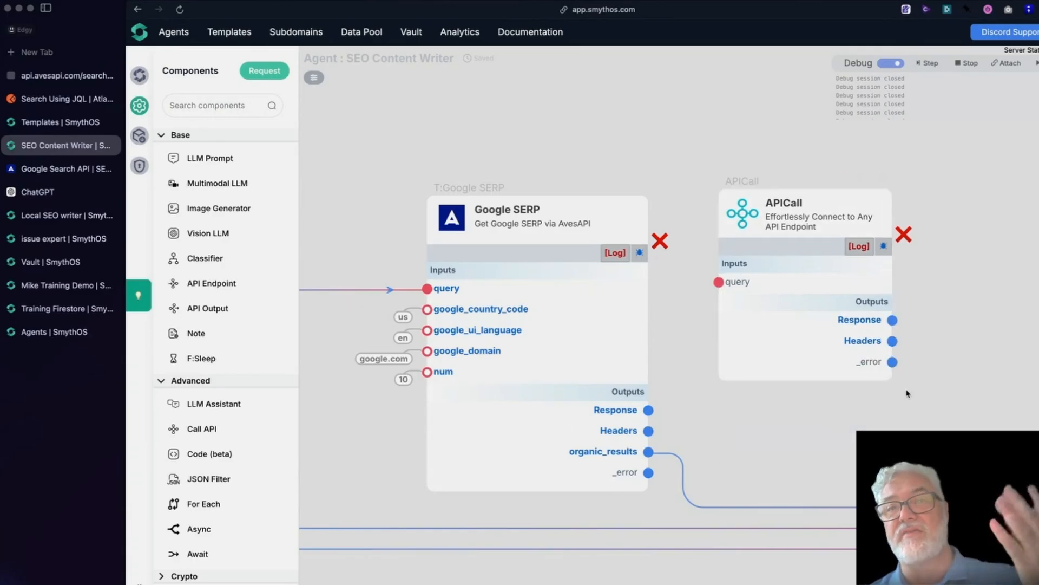
pyautogui.moveTo(900, 382)
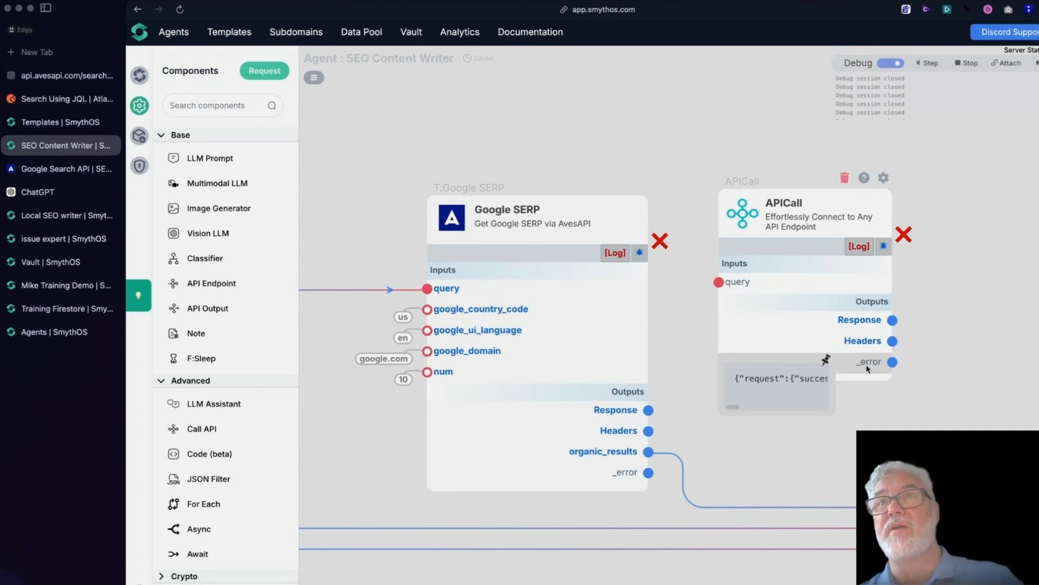
# Step: Reopen the APICall component's settings, review its query parameters, particularly the type value, and cancel without changes
pyautogui.click(740, 210)
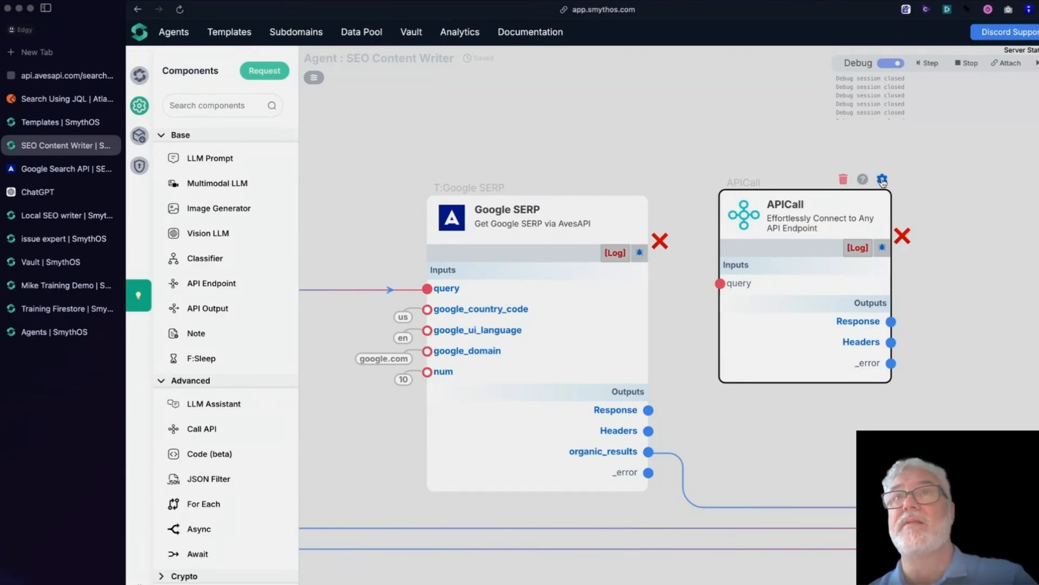
pyautogui.click(883, 180)
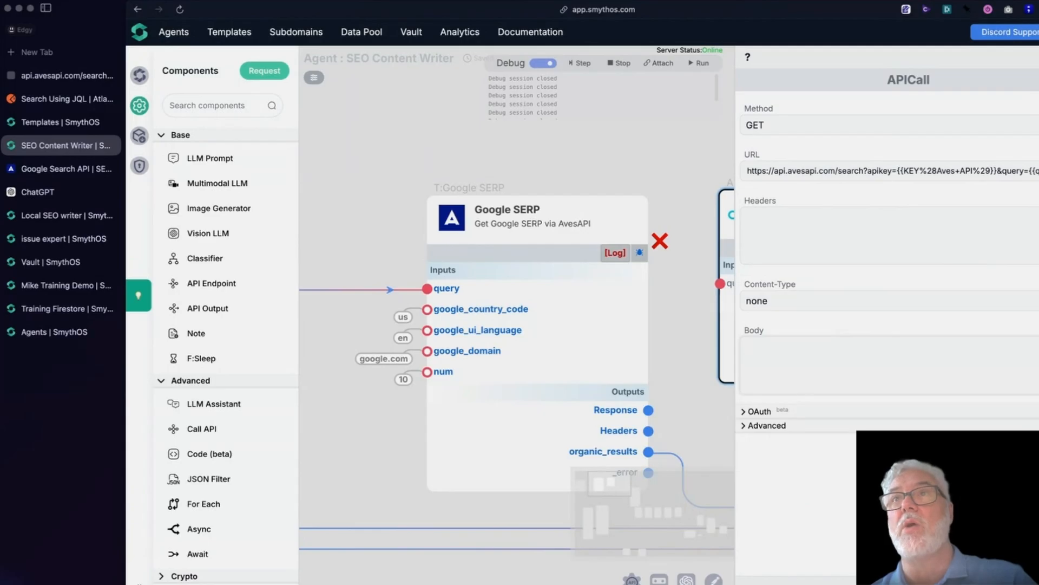
pyautogui.click(1029, 171)
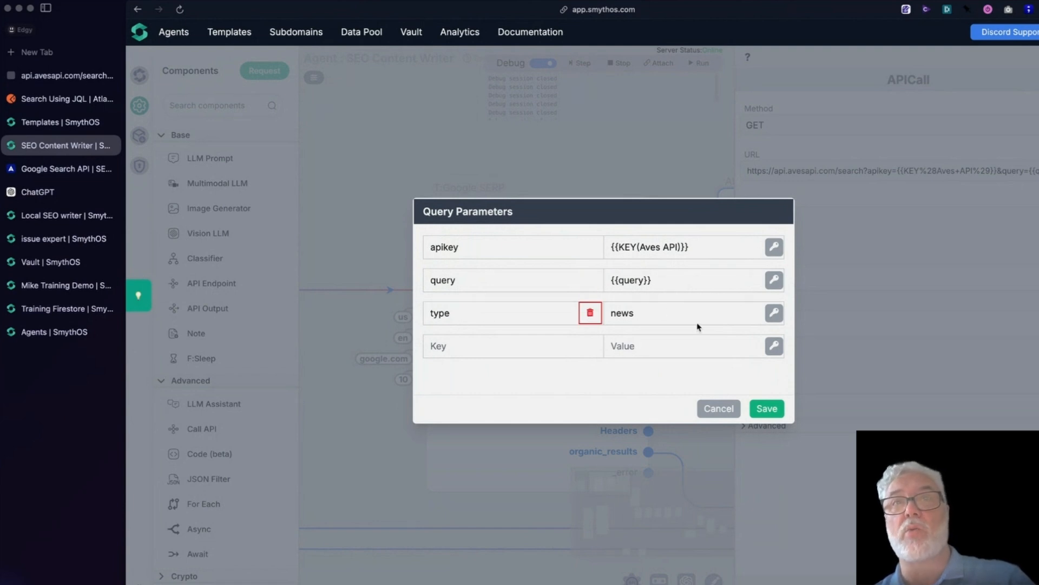
pyautogui.click(710, 410)
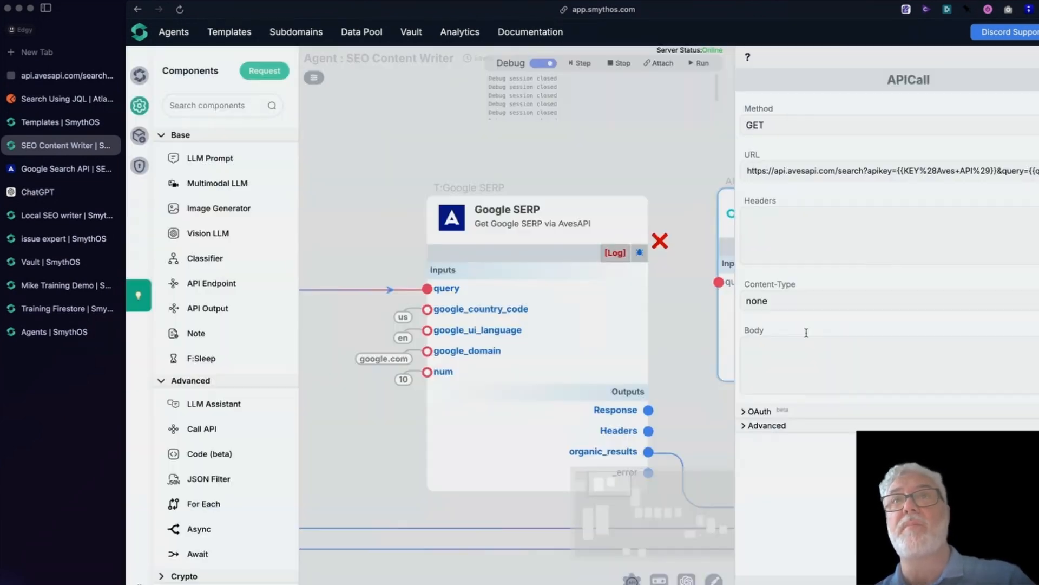
pyautogui.click(1038, 155)
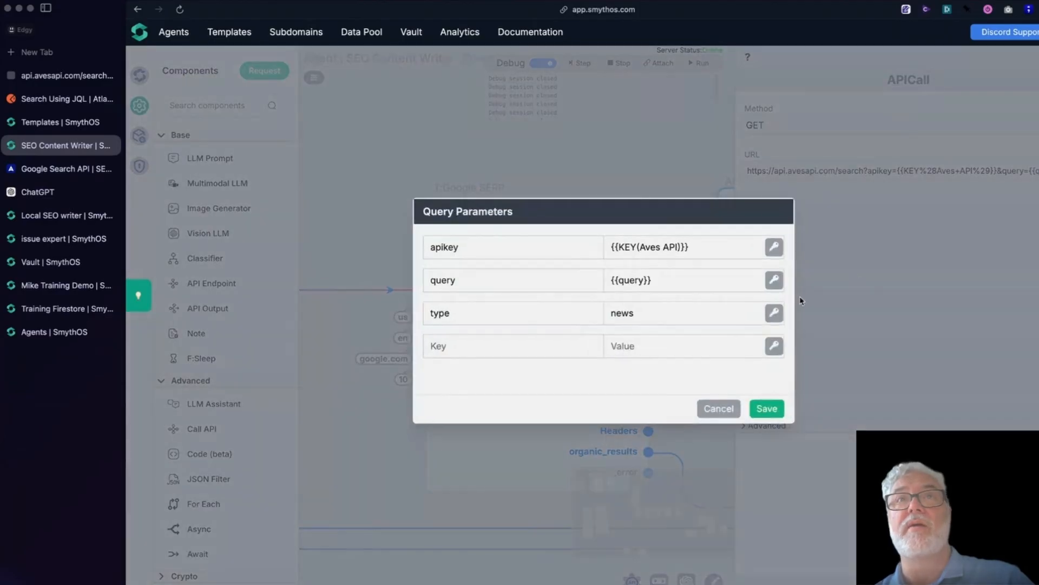
pyautogui.doubleClick(652, 316)
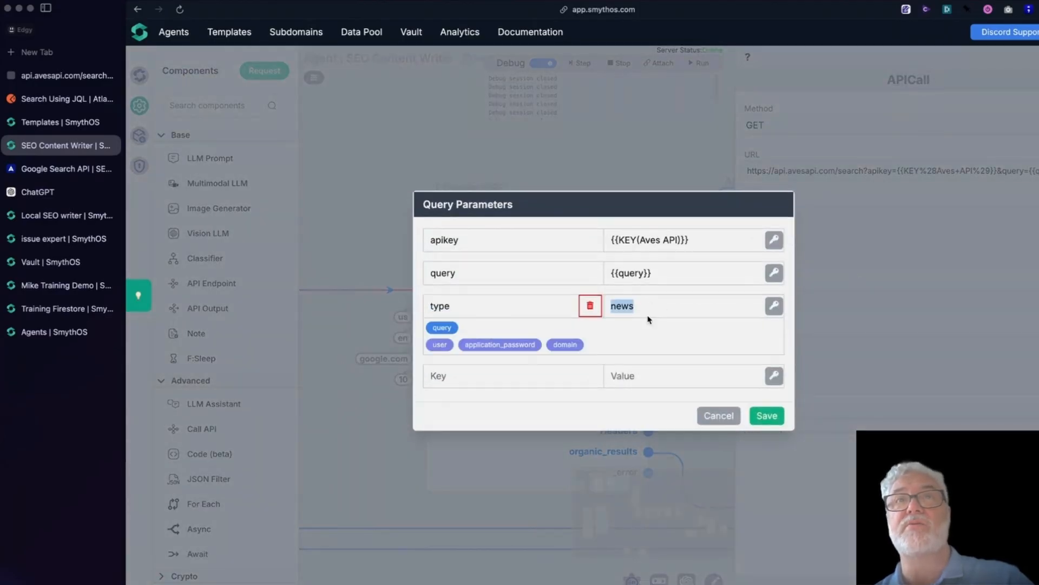
pyautogui.click(717, 416)
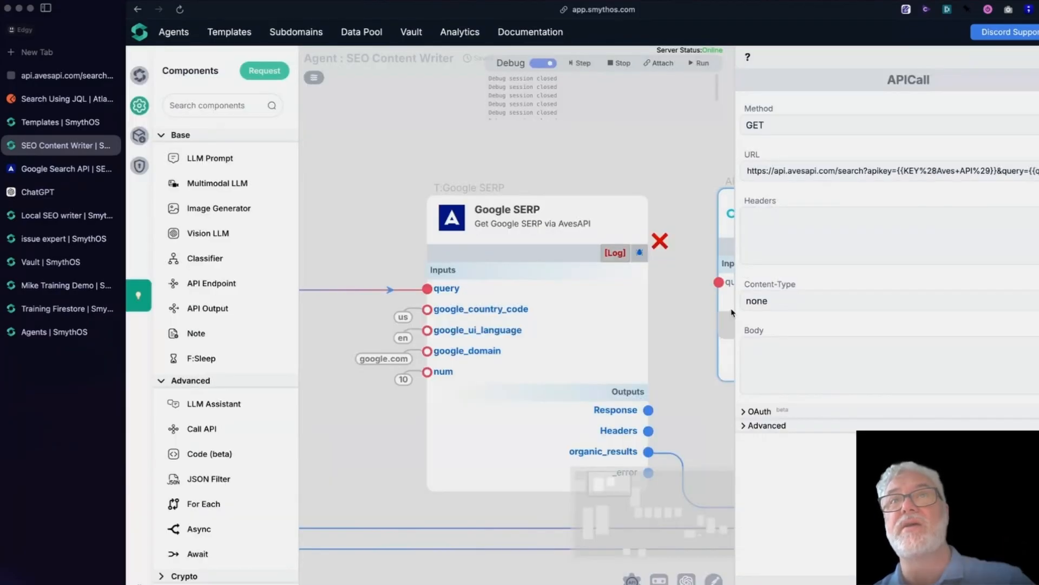